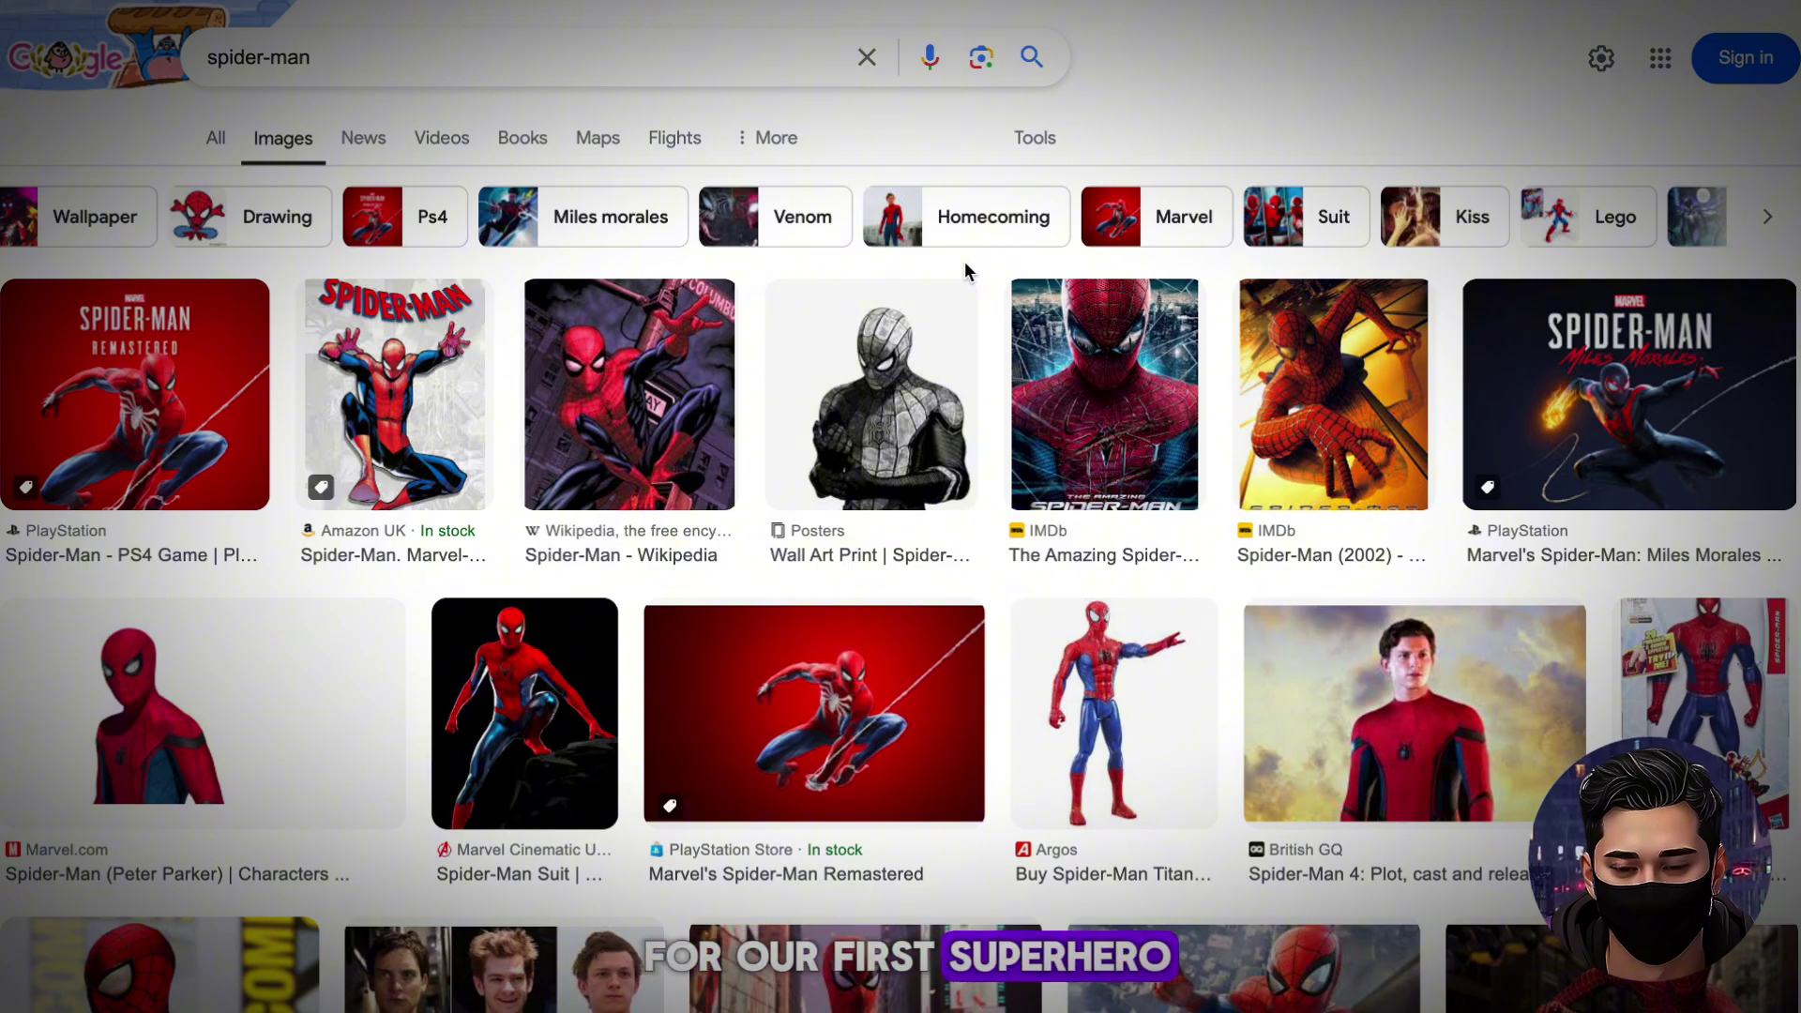
- Browse the Spider-Man image results, open the Disney Wiki photo of him crouching, and bring up its image-saving options
scroll(756, 441, "down", 3)
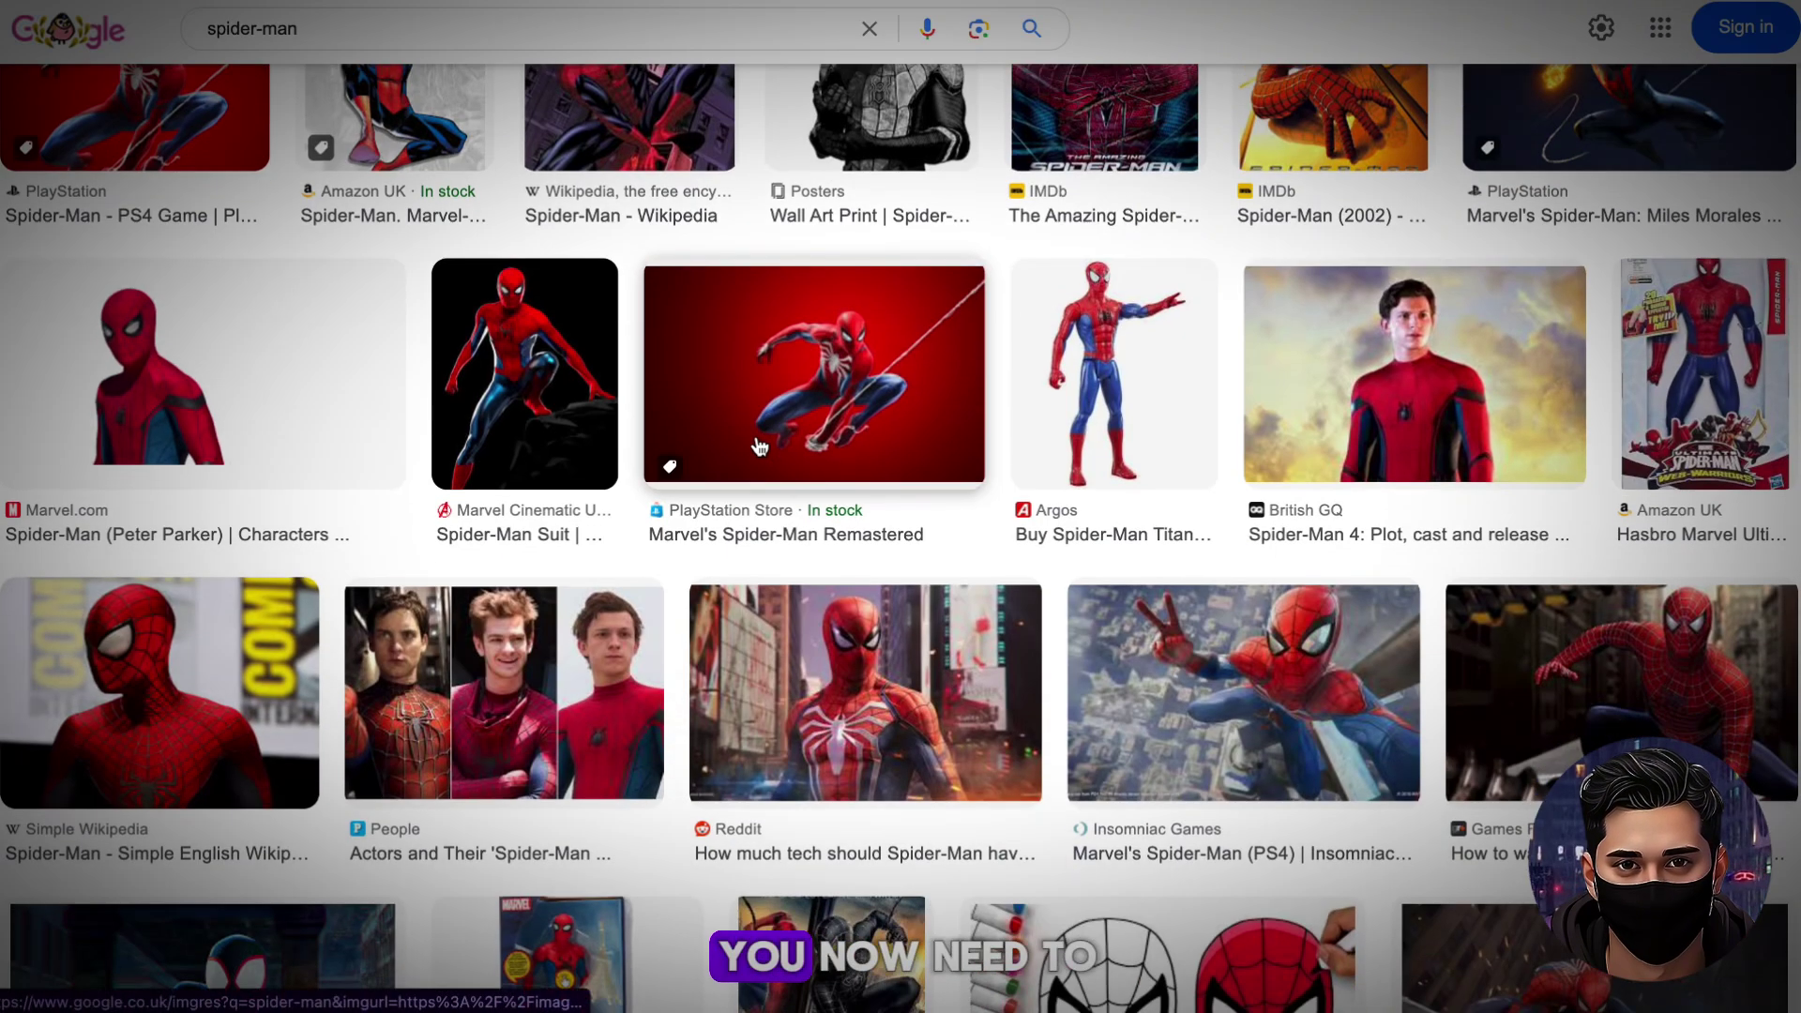
scroll(985, 504, "down", 7)
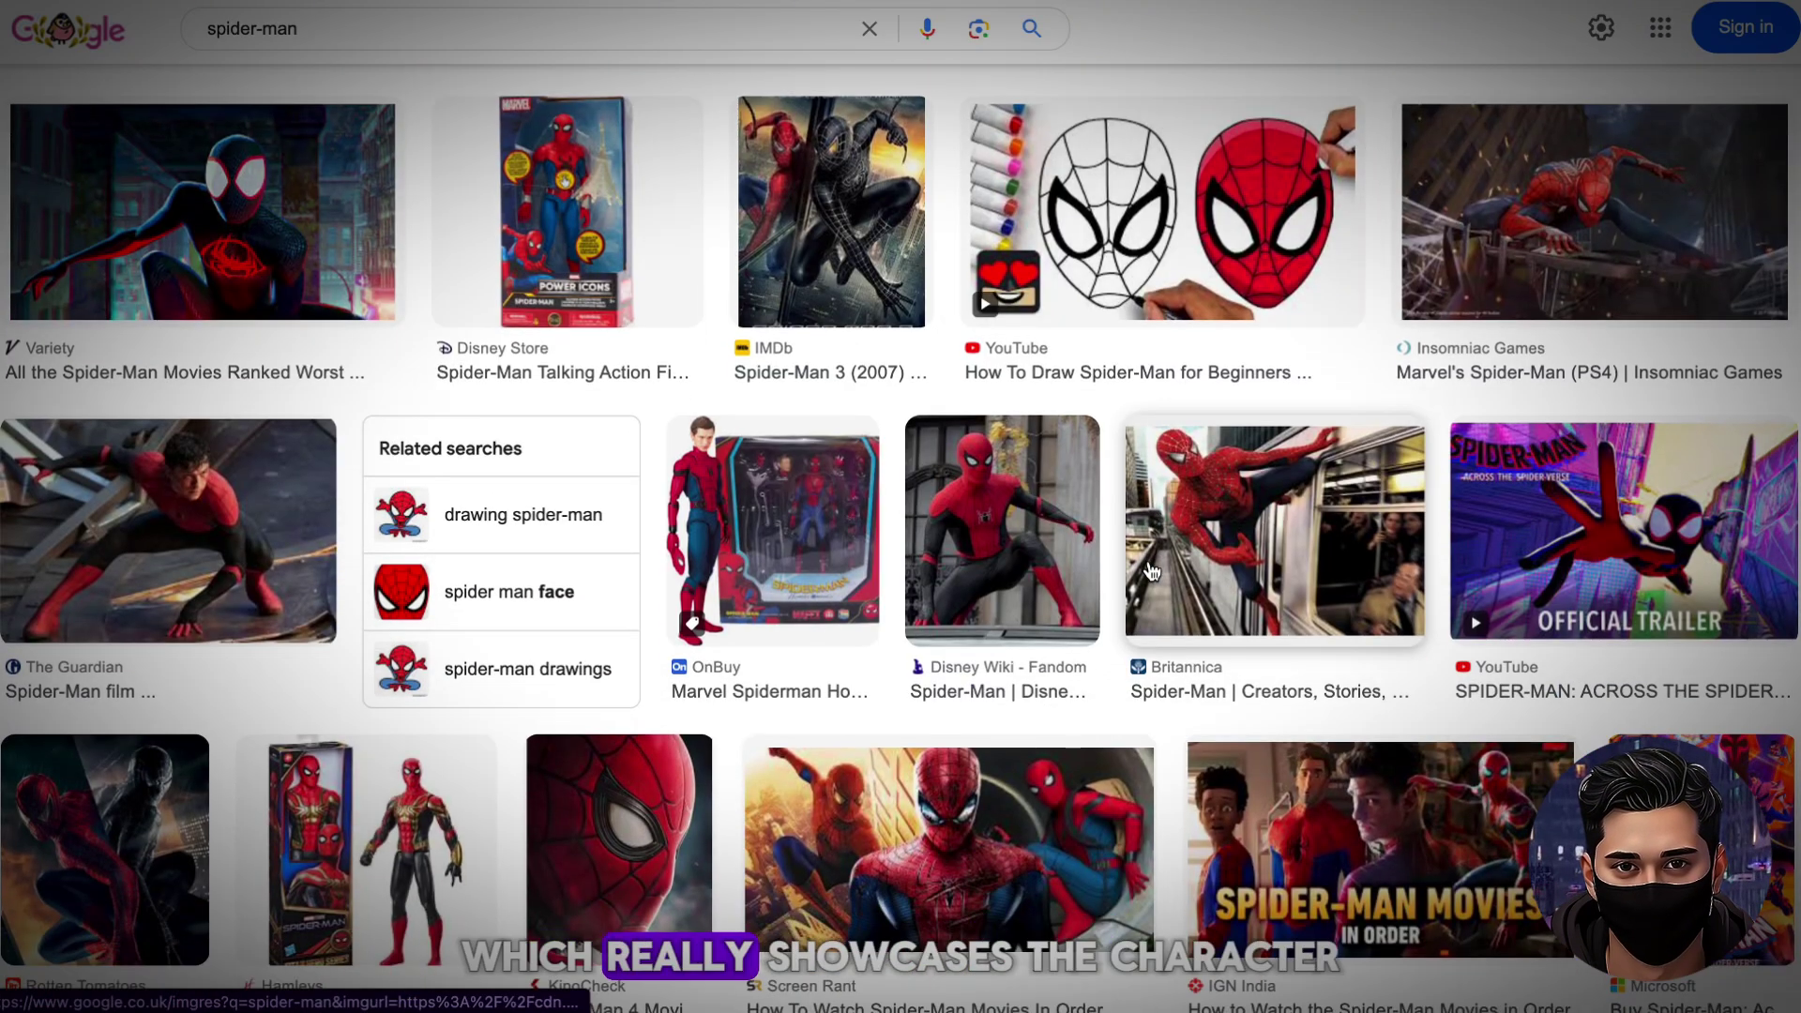
left_click(993, 553)
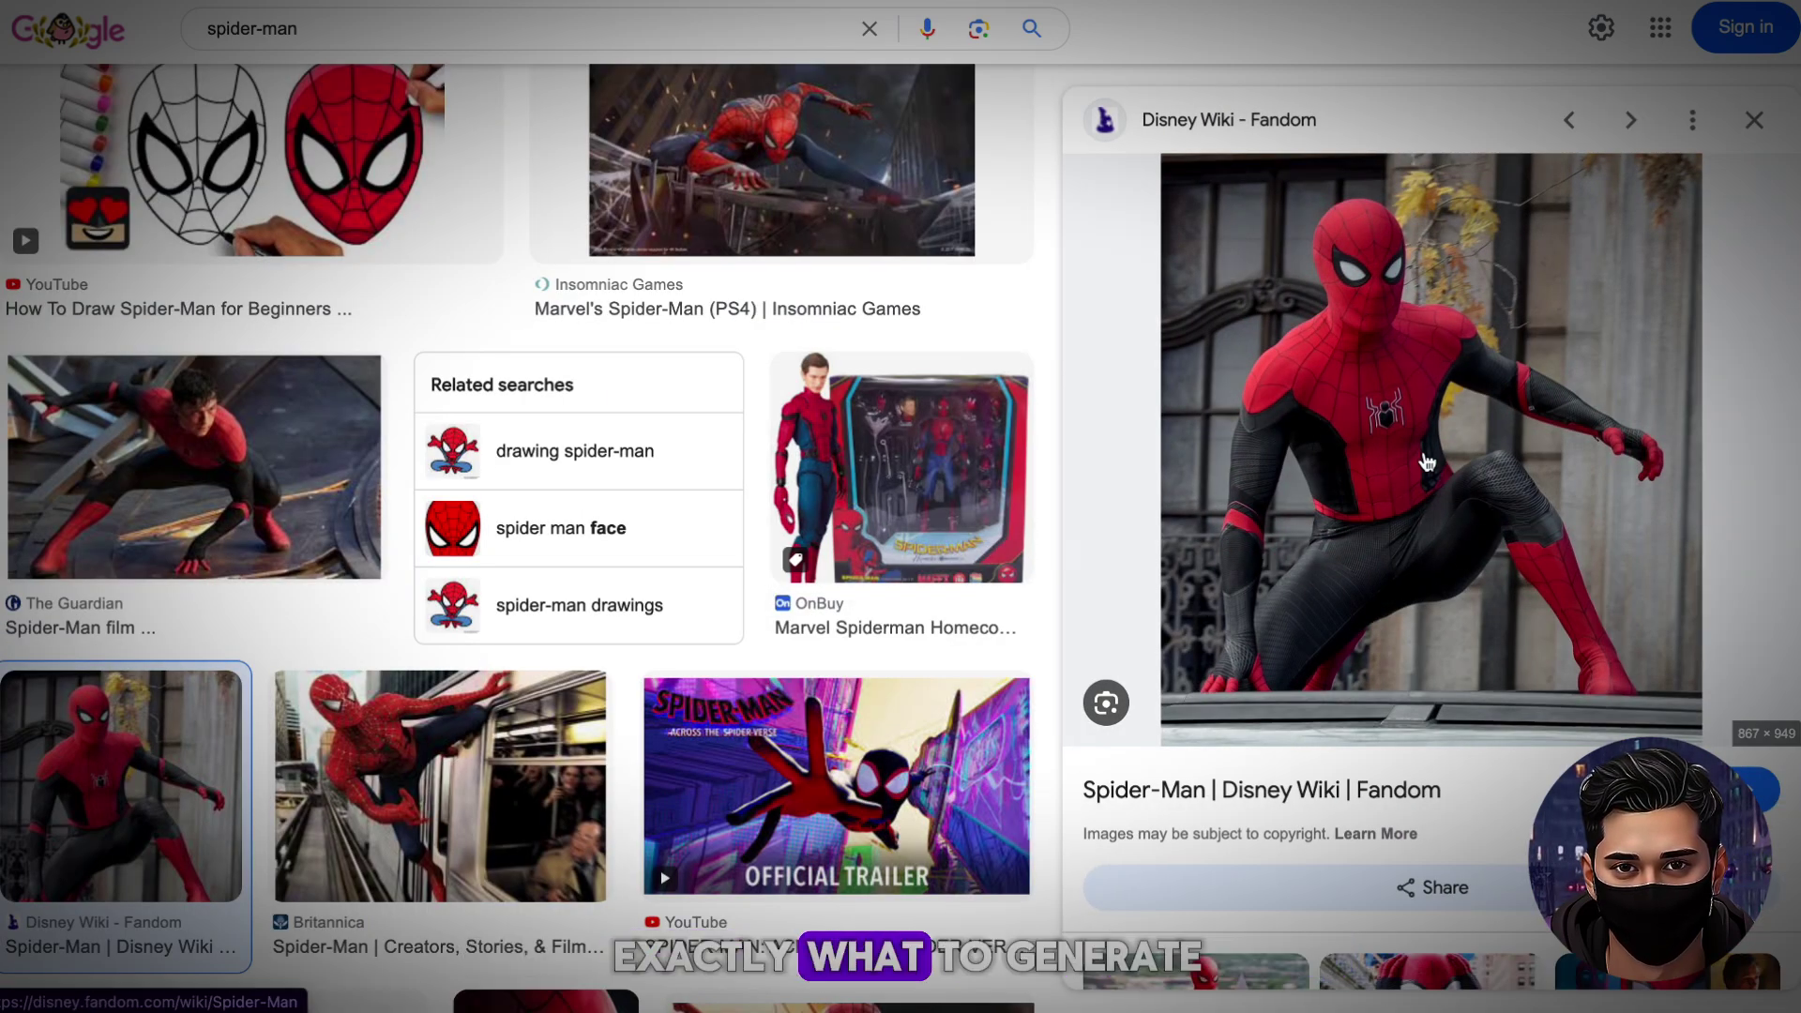
right_click(1385, 459)
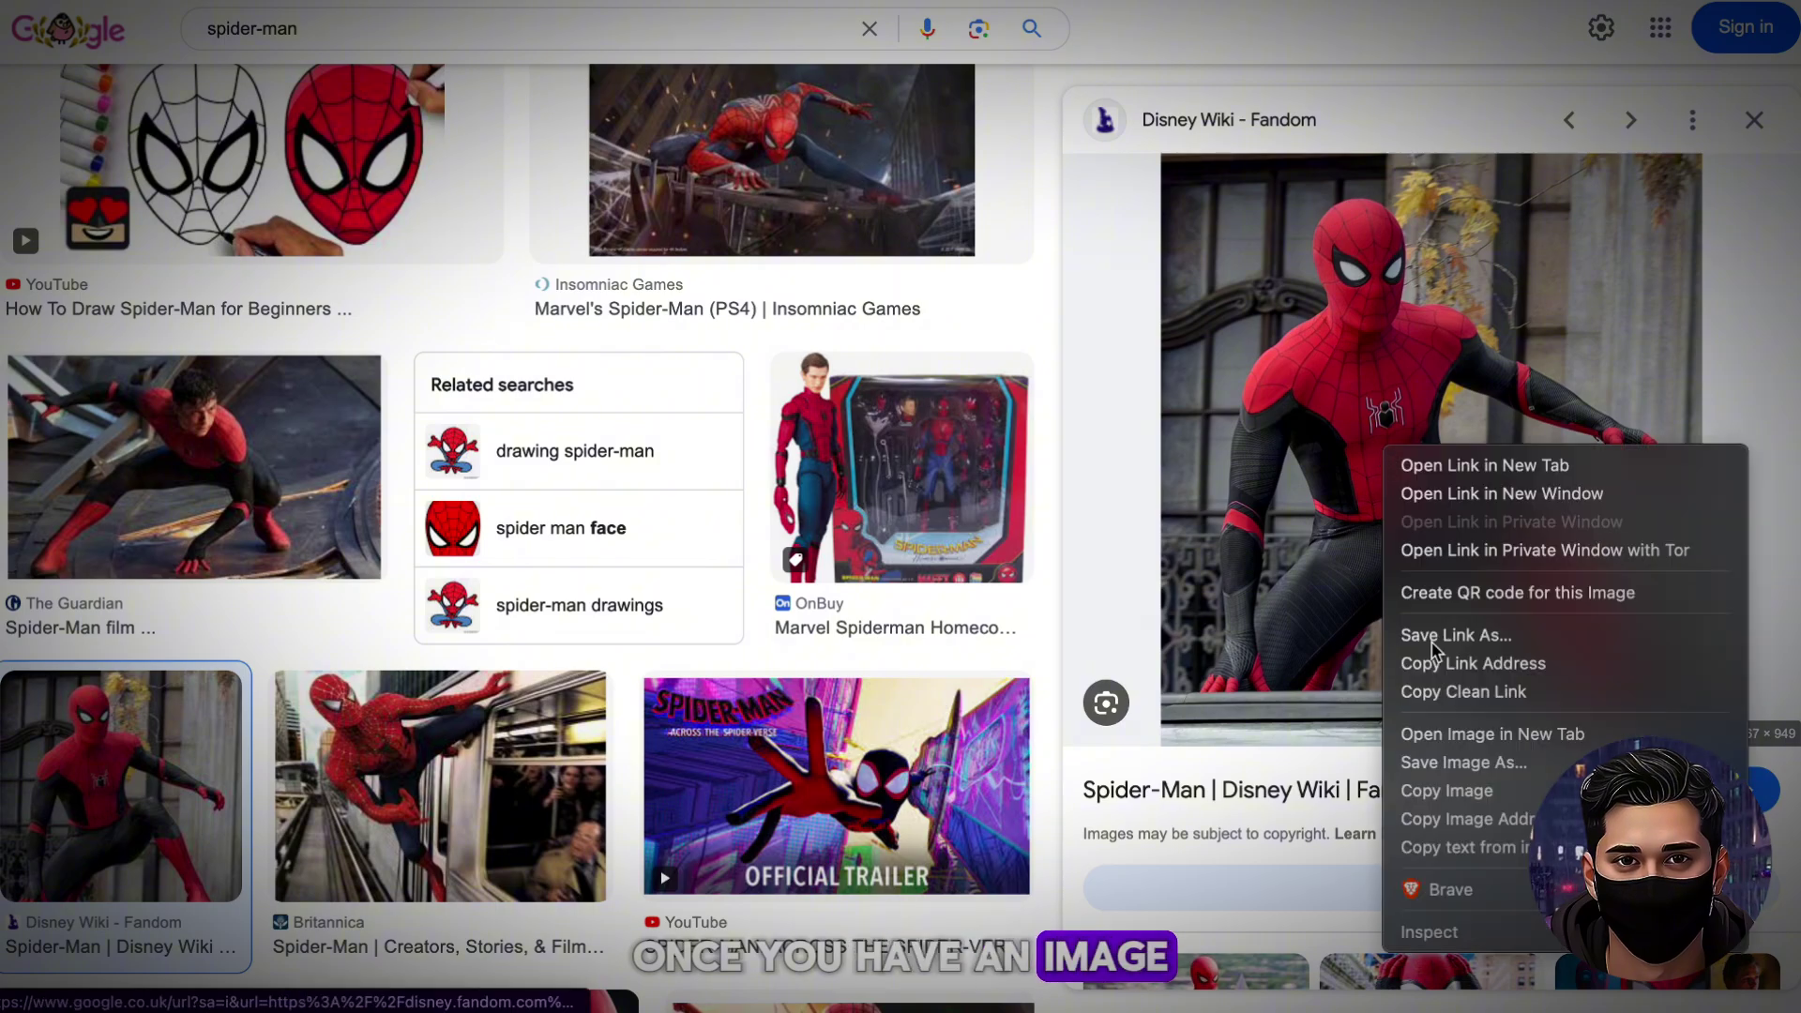
left_click(1049, 323)
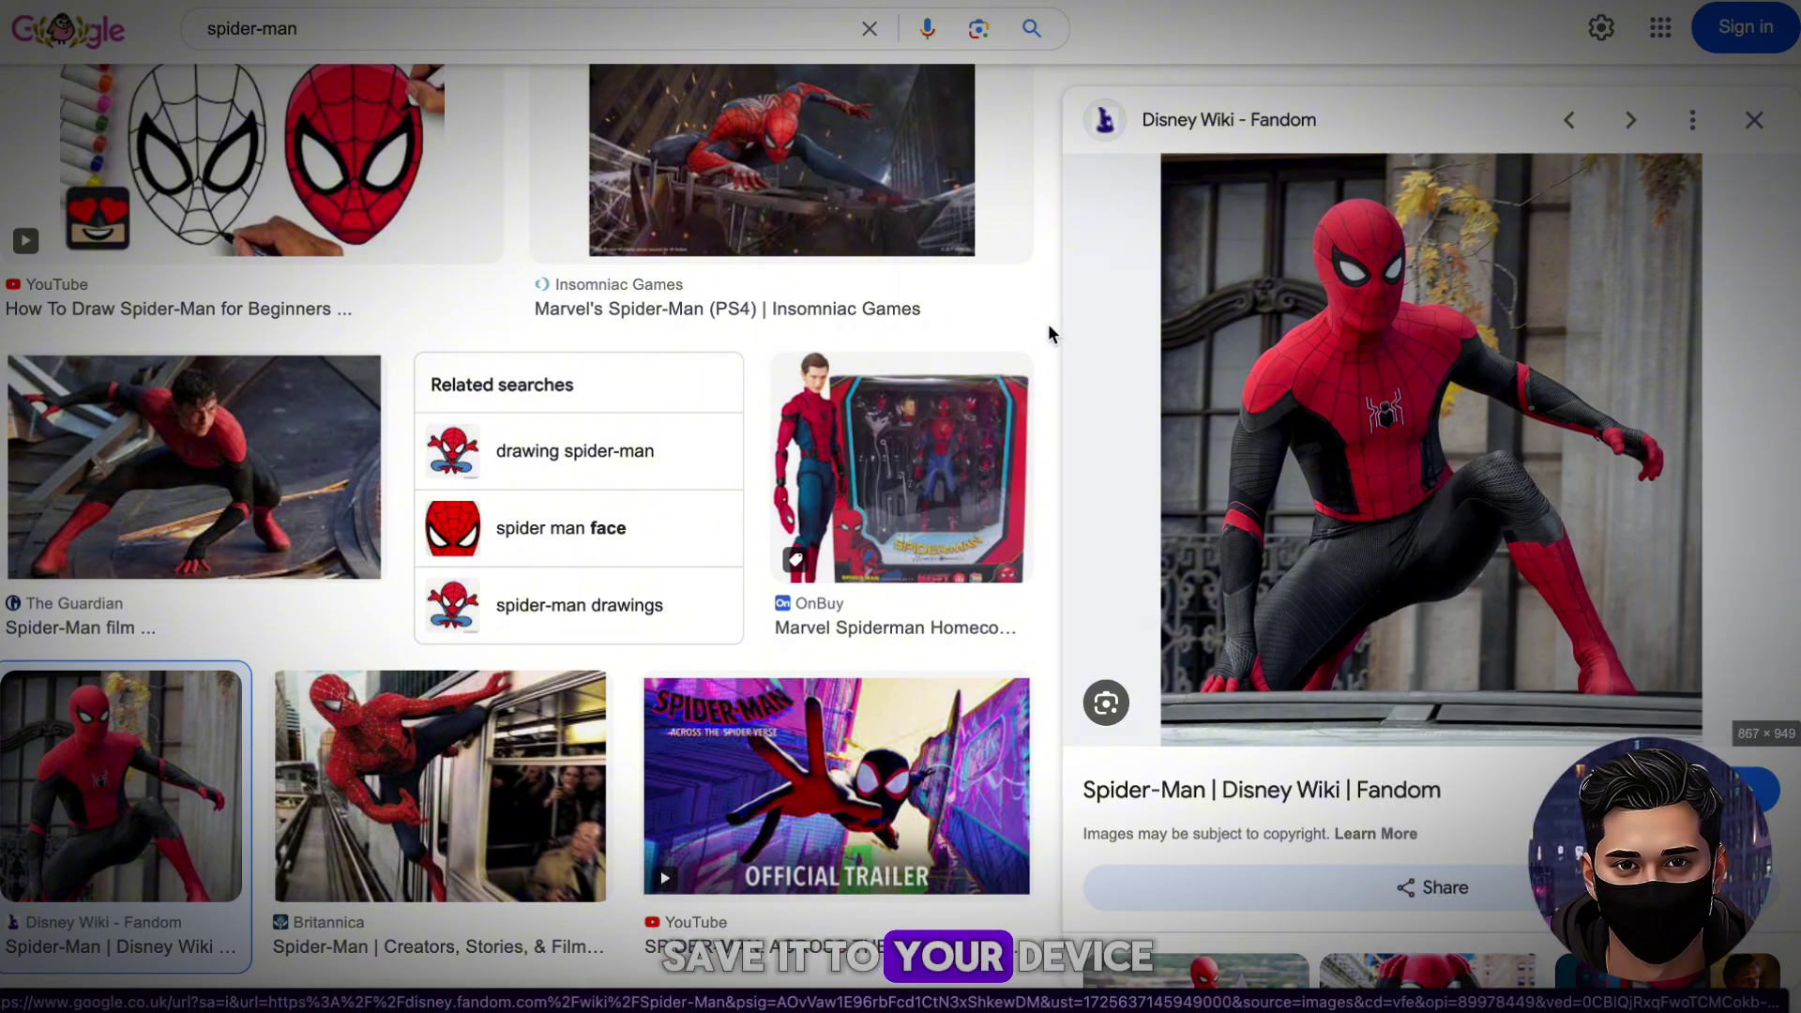
- Search images for "superman", open the Entertainment Weekly photo, and bring up its image-saving options
scroll(1049, 322, "up", 10)
triple_click(322, 57)
type("superman")
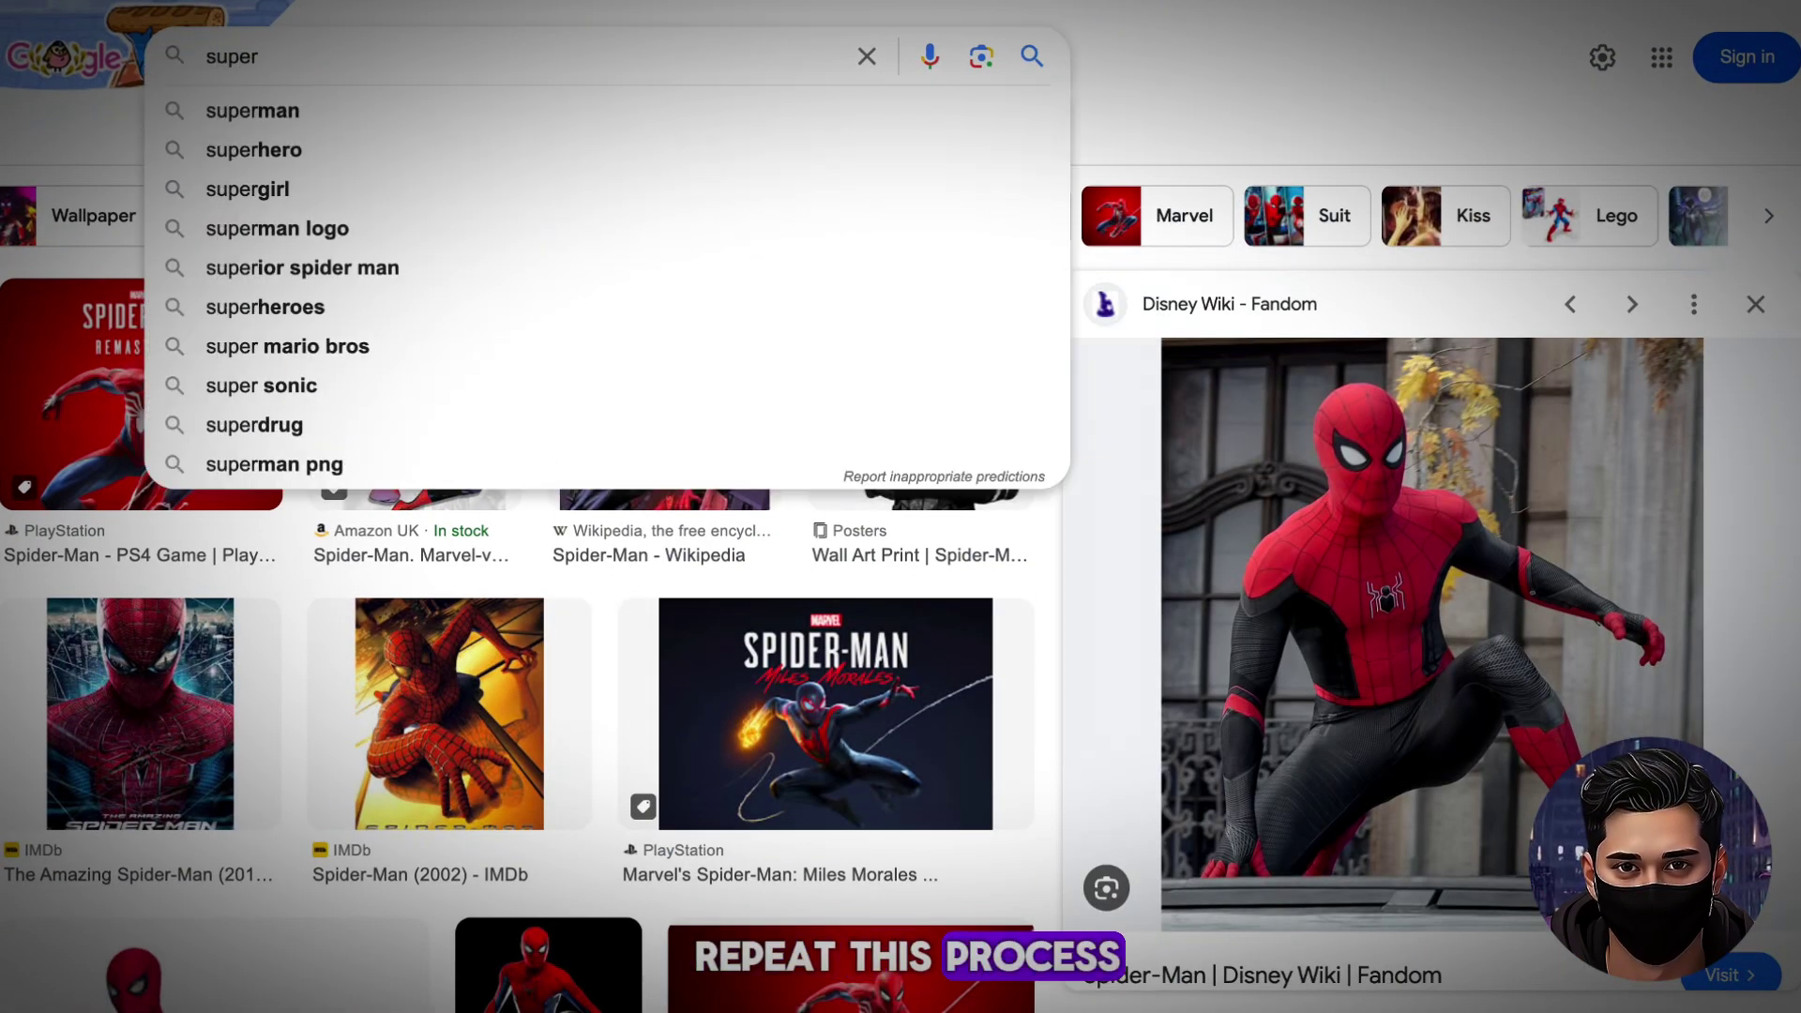
key("Return")
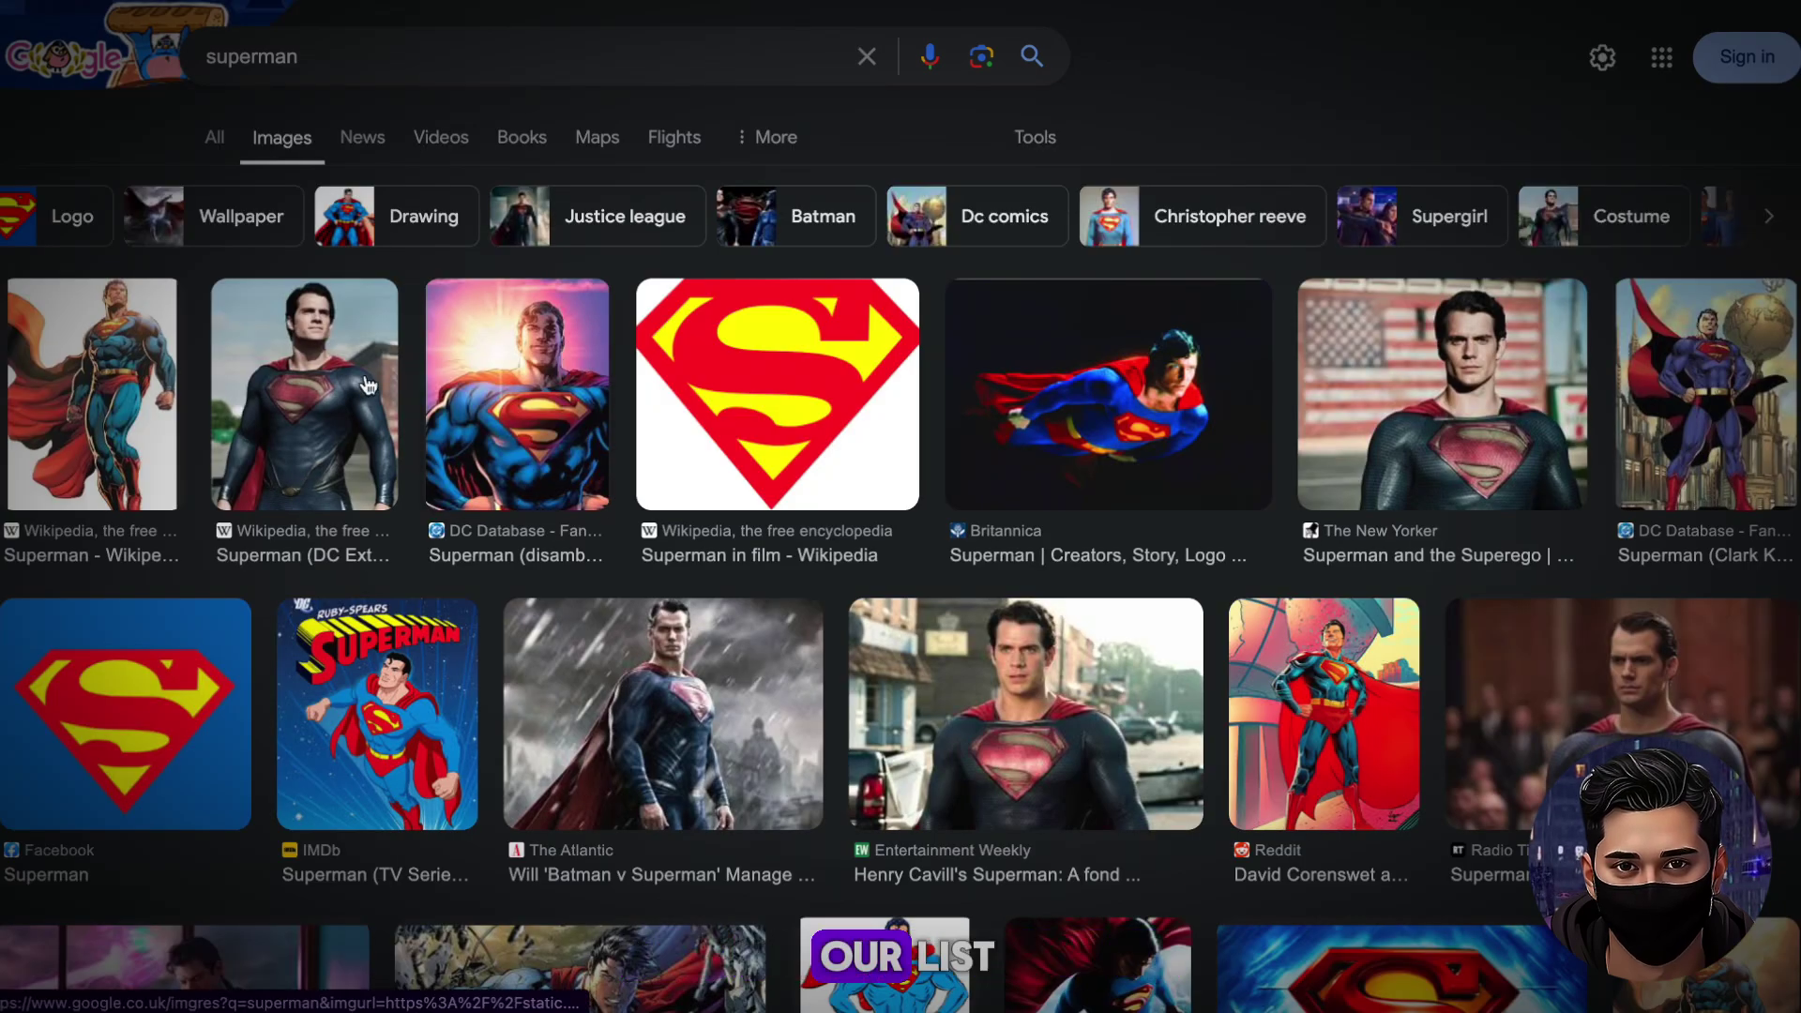
scroll(542, 662, "down", 3)
left_click(1037, 502)
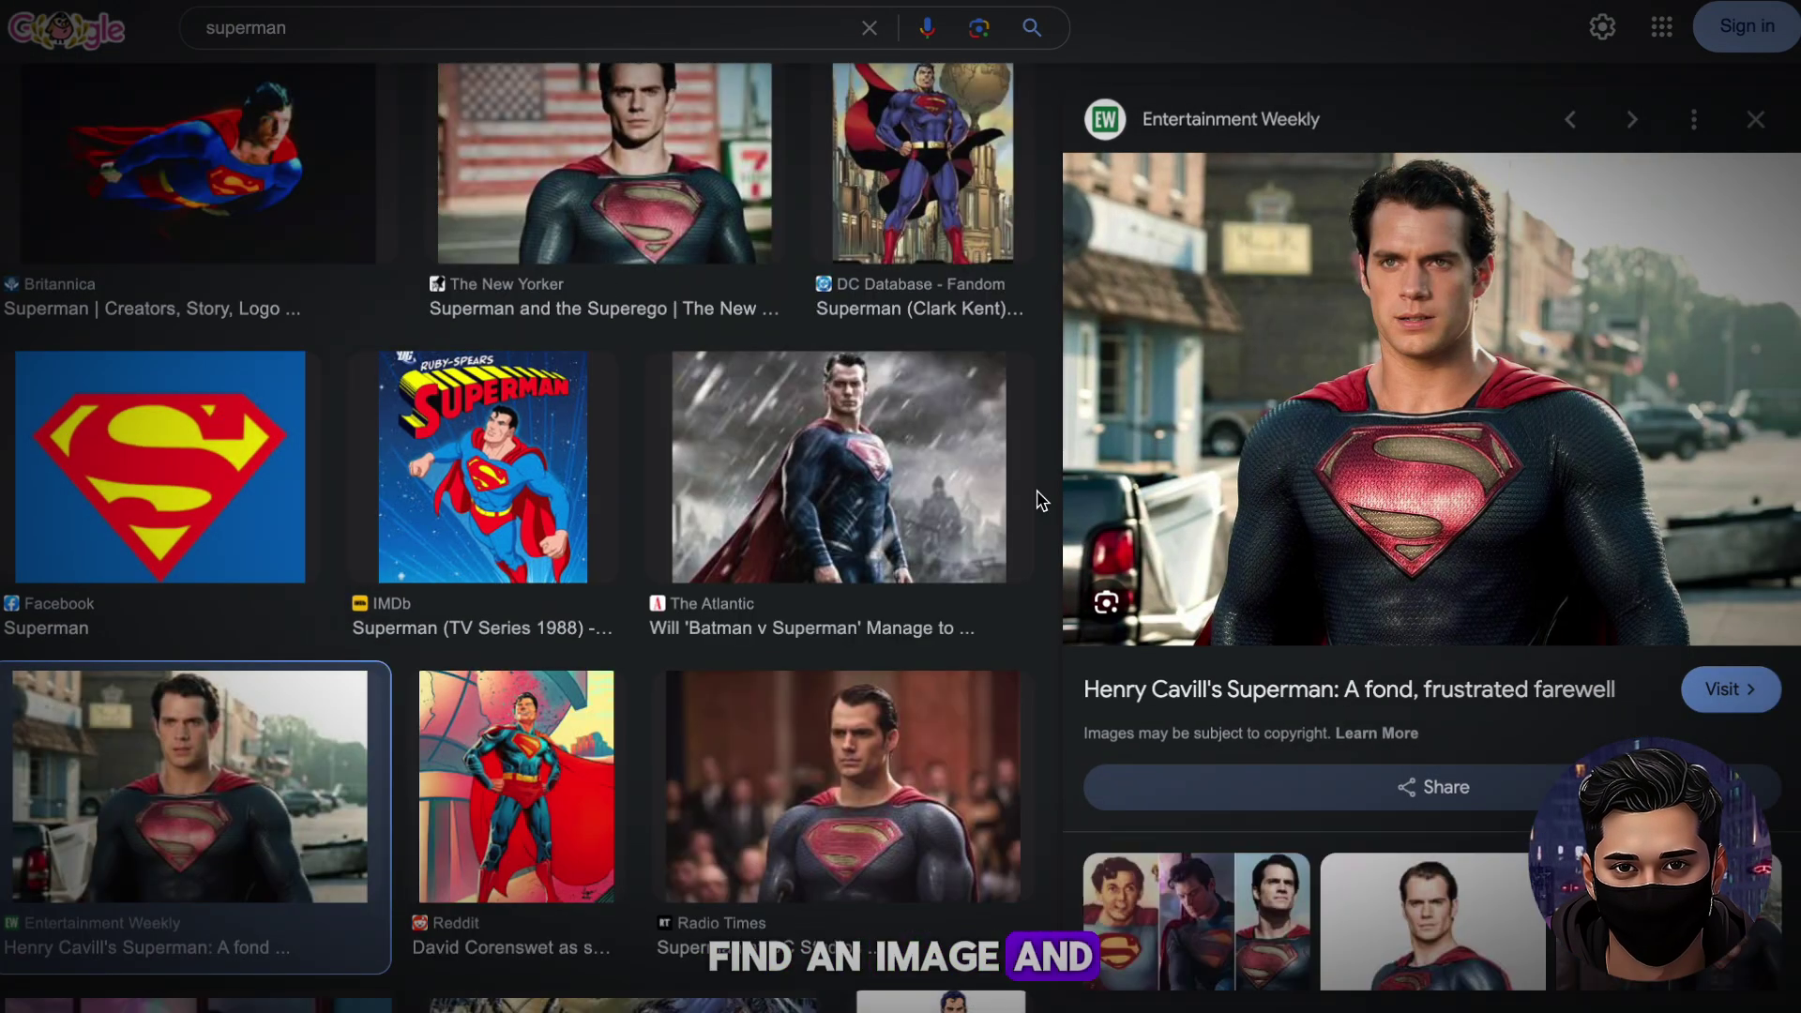
right_click(1354, 453)
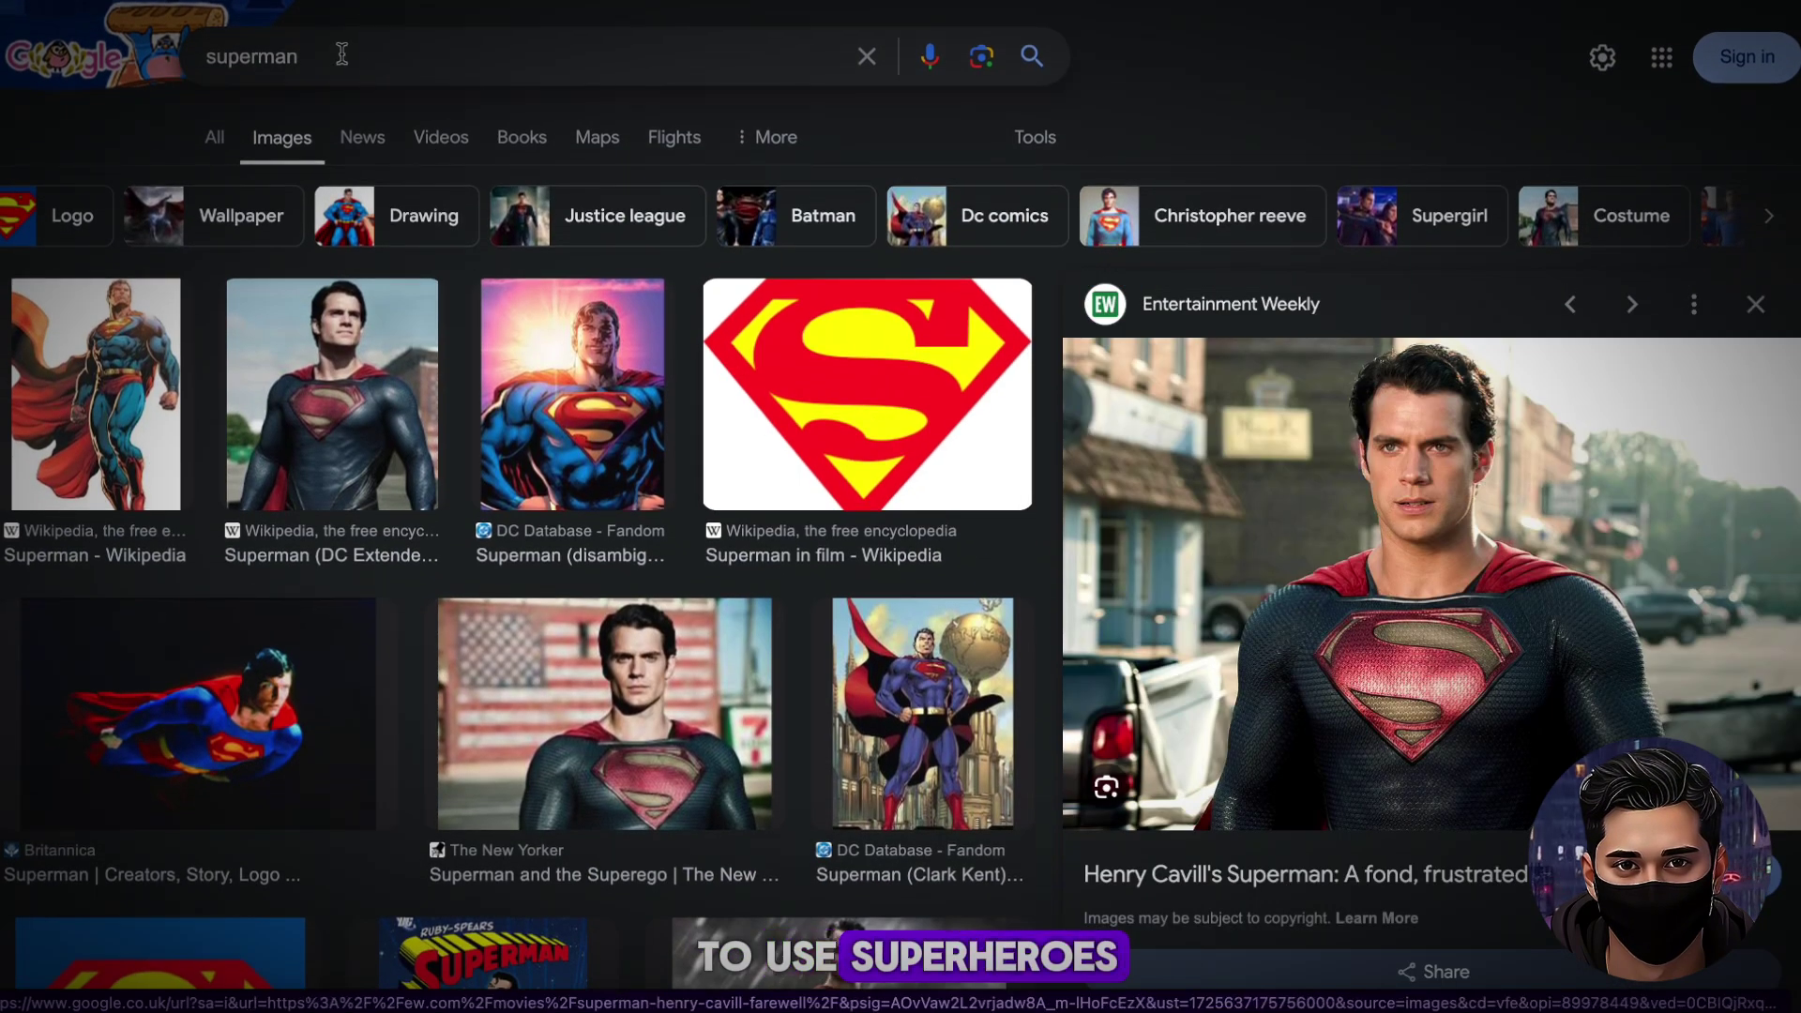
- Search images for "iron man", open the IMDb photo from Iron Man (2008), and bring up its image-saving options
triple_click(334, 53)
type("iron man")
key("Return")
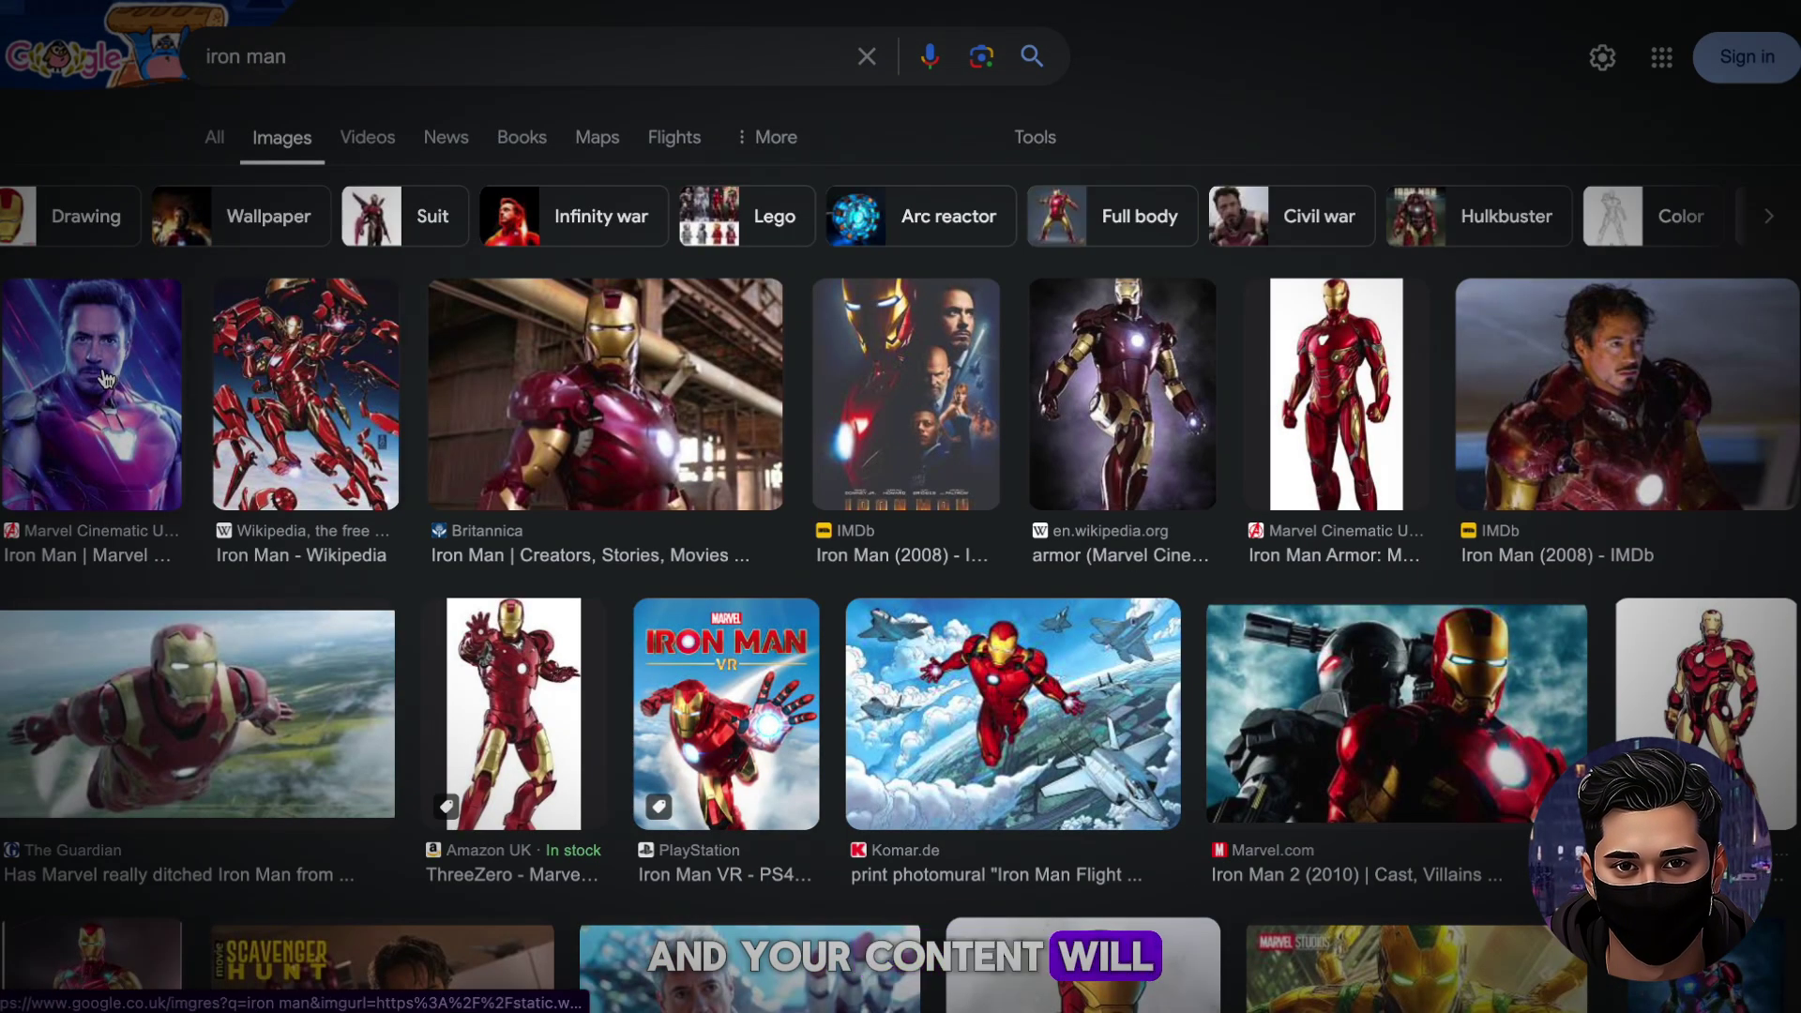
left_click(1651, 422)
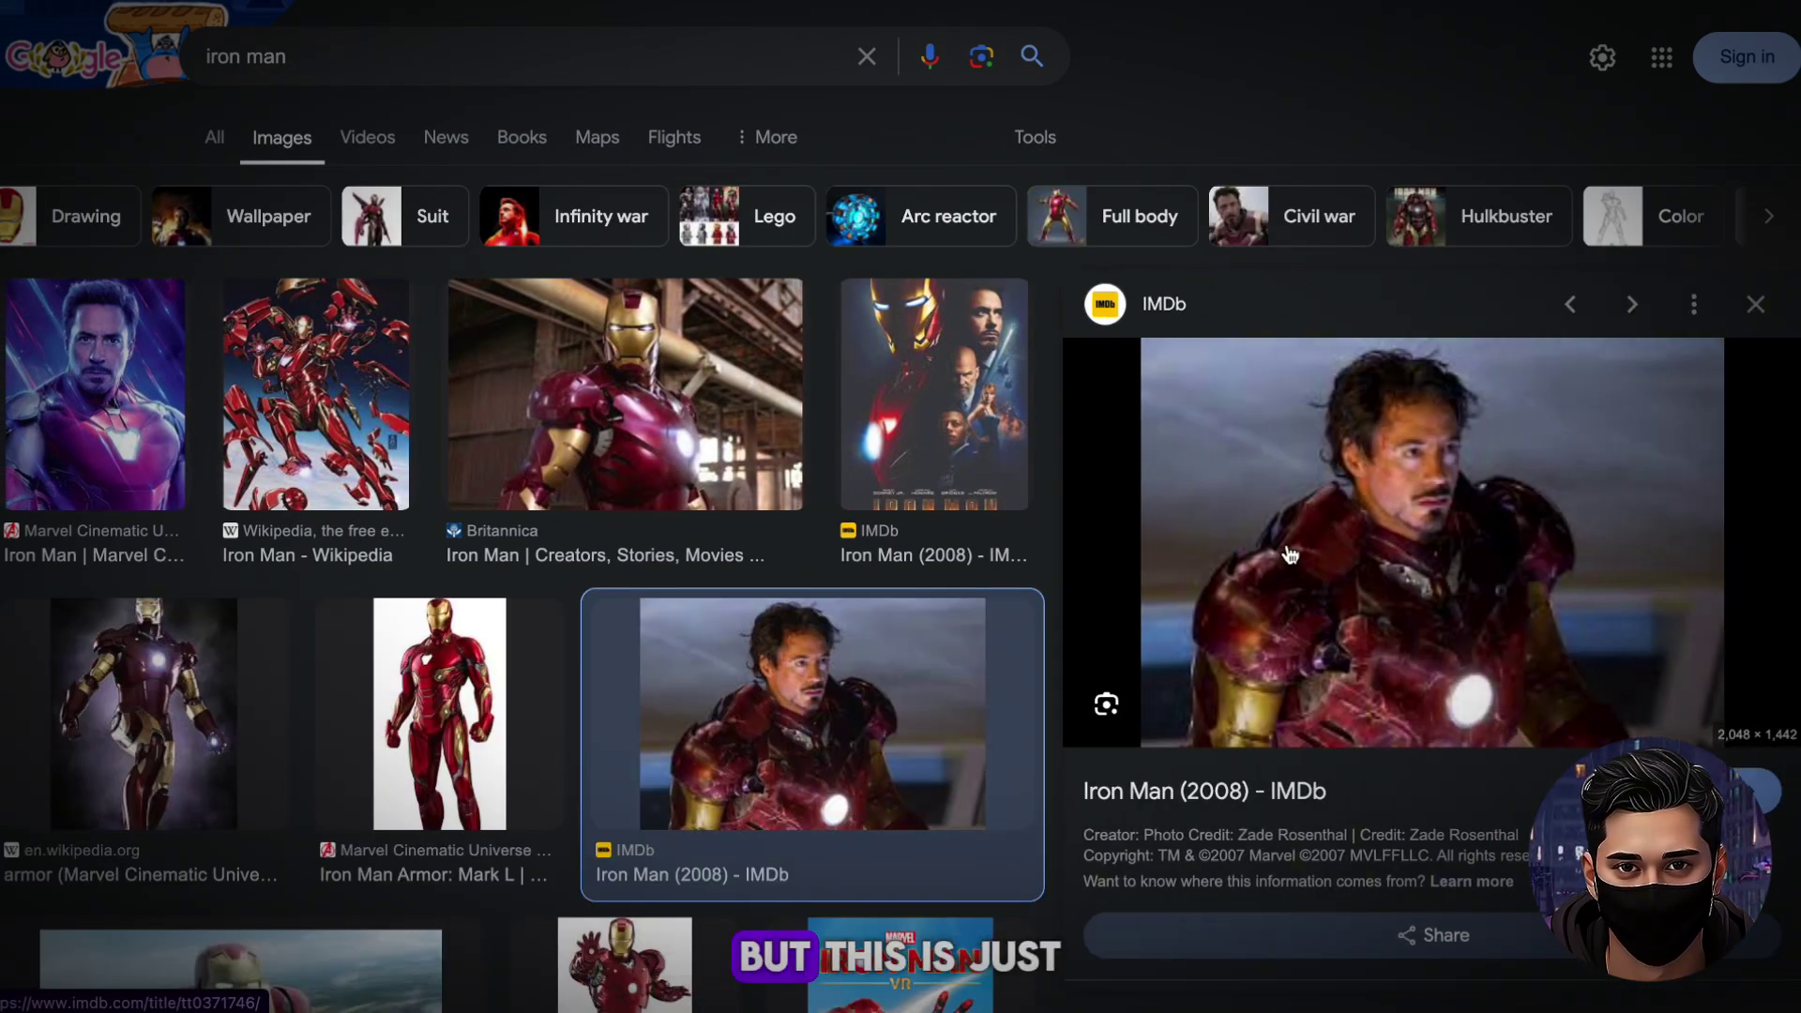
right_click(1343, 563)
left_click(1380, 78)
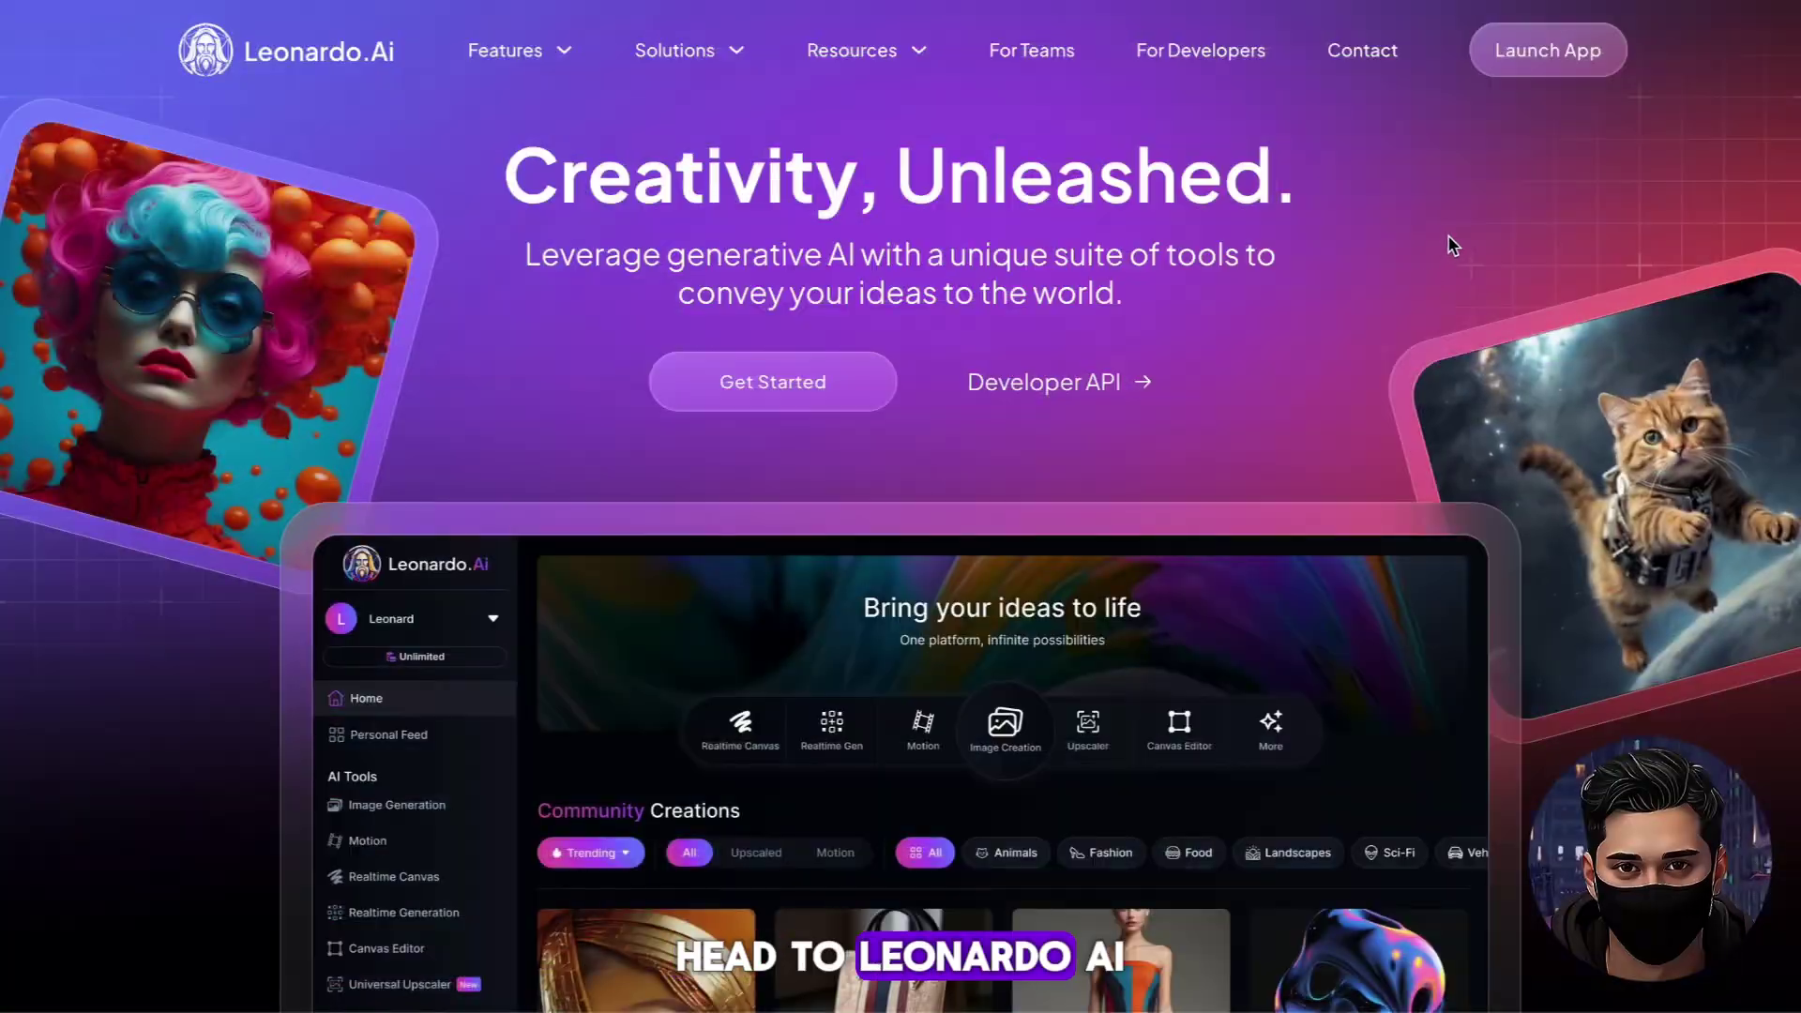
- Launch the Leonardo.Ai app from its website and open the Image Creation page with Legacy Mode on
left_click(1560, 54)
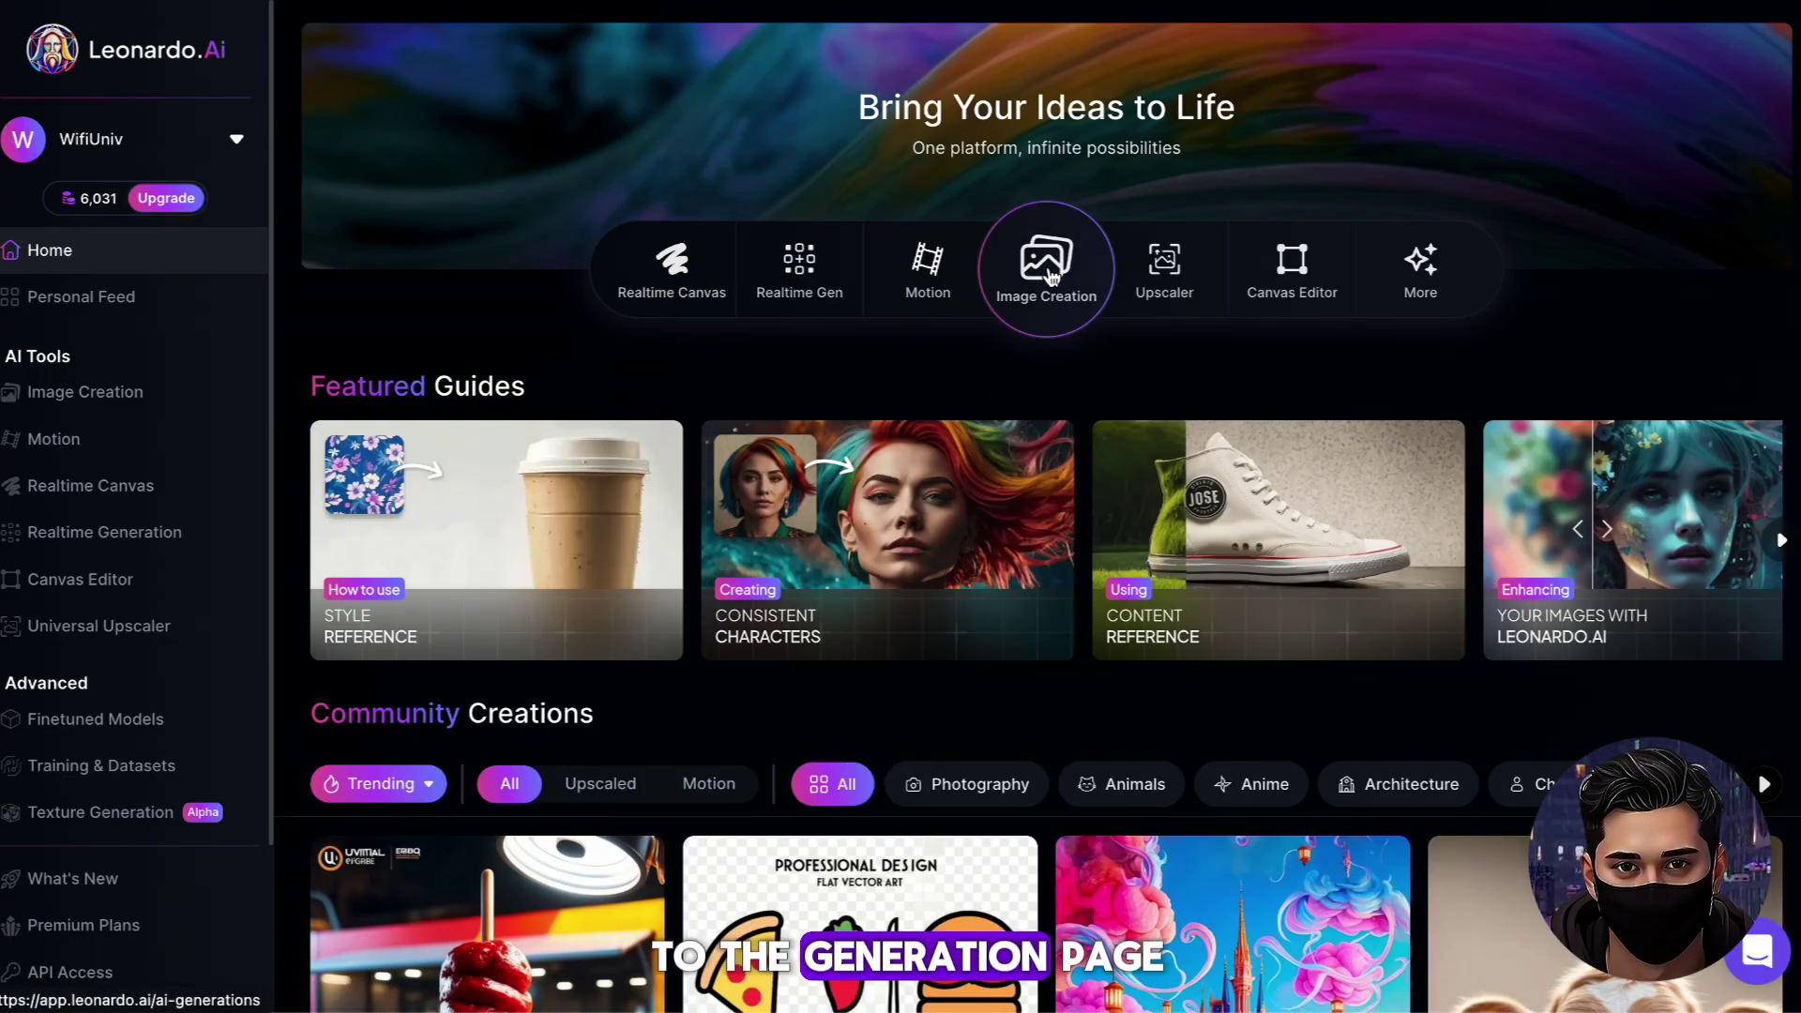
left_click(1049, 275)
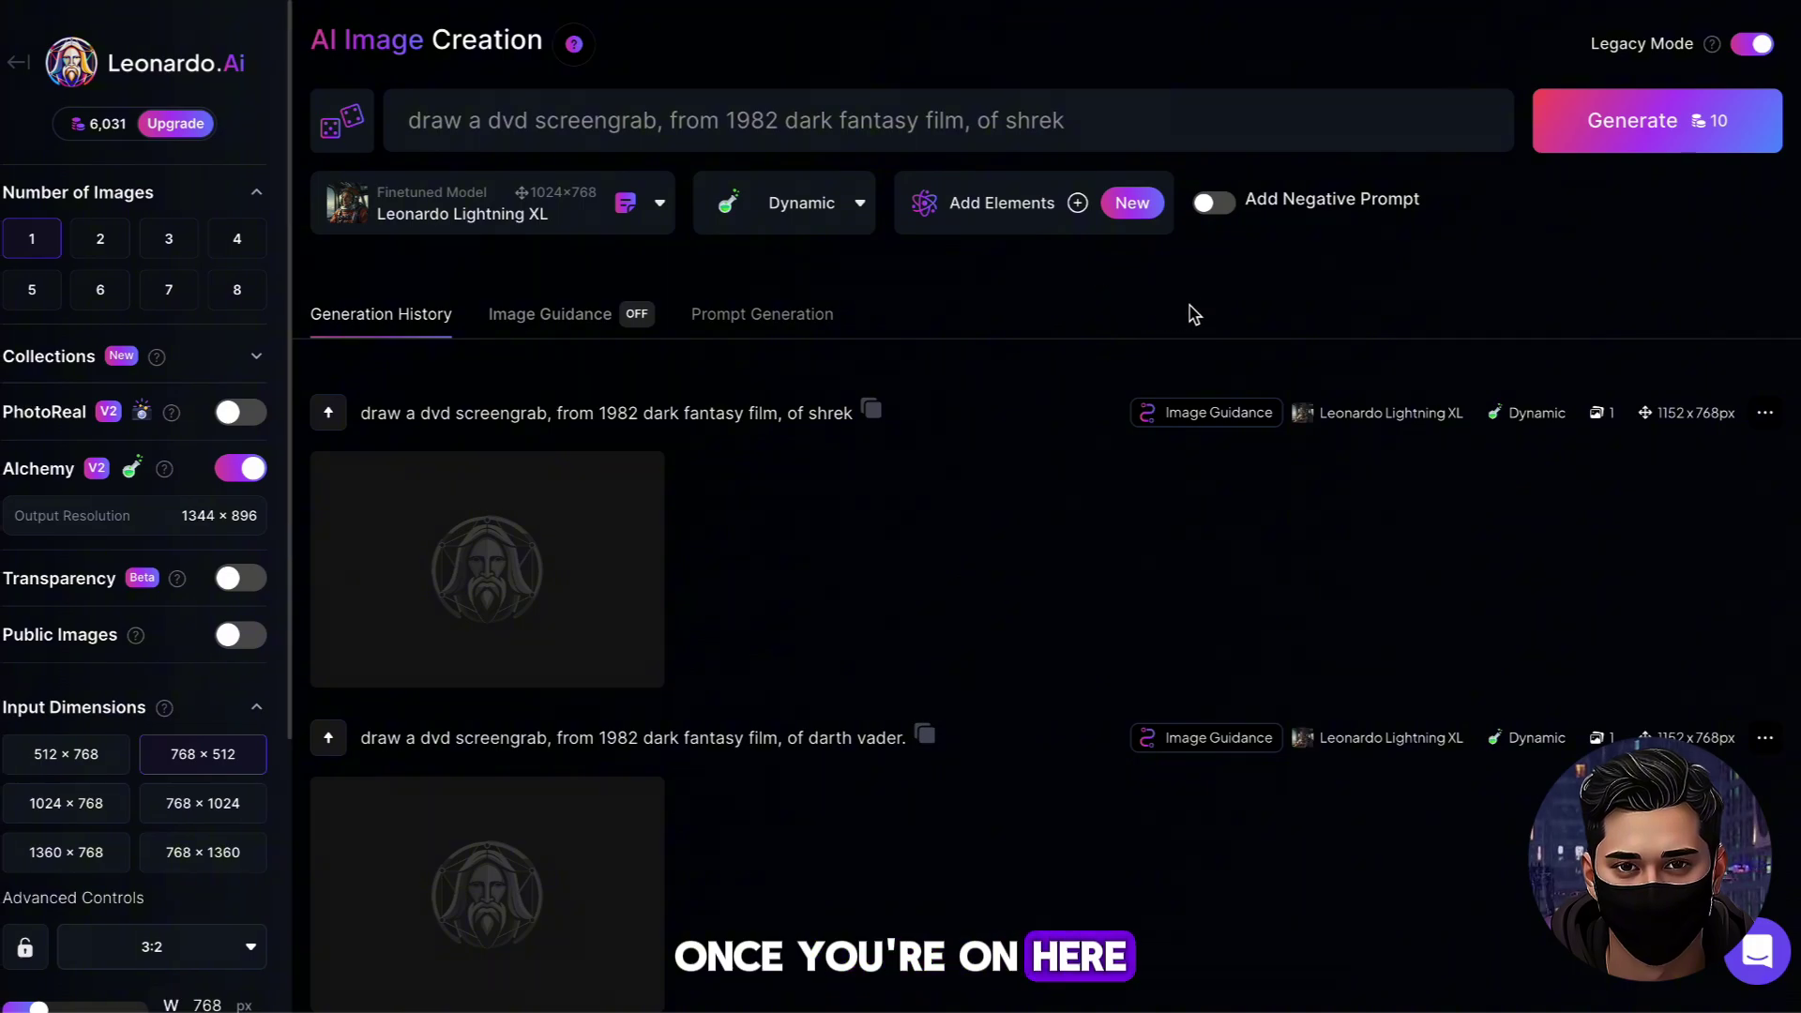
left_click(1762, 49)
left_click(1770, 41)
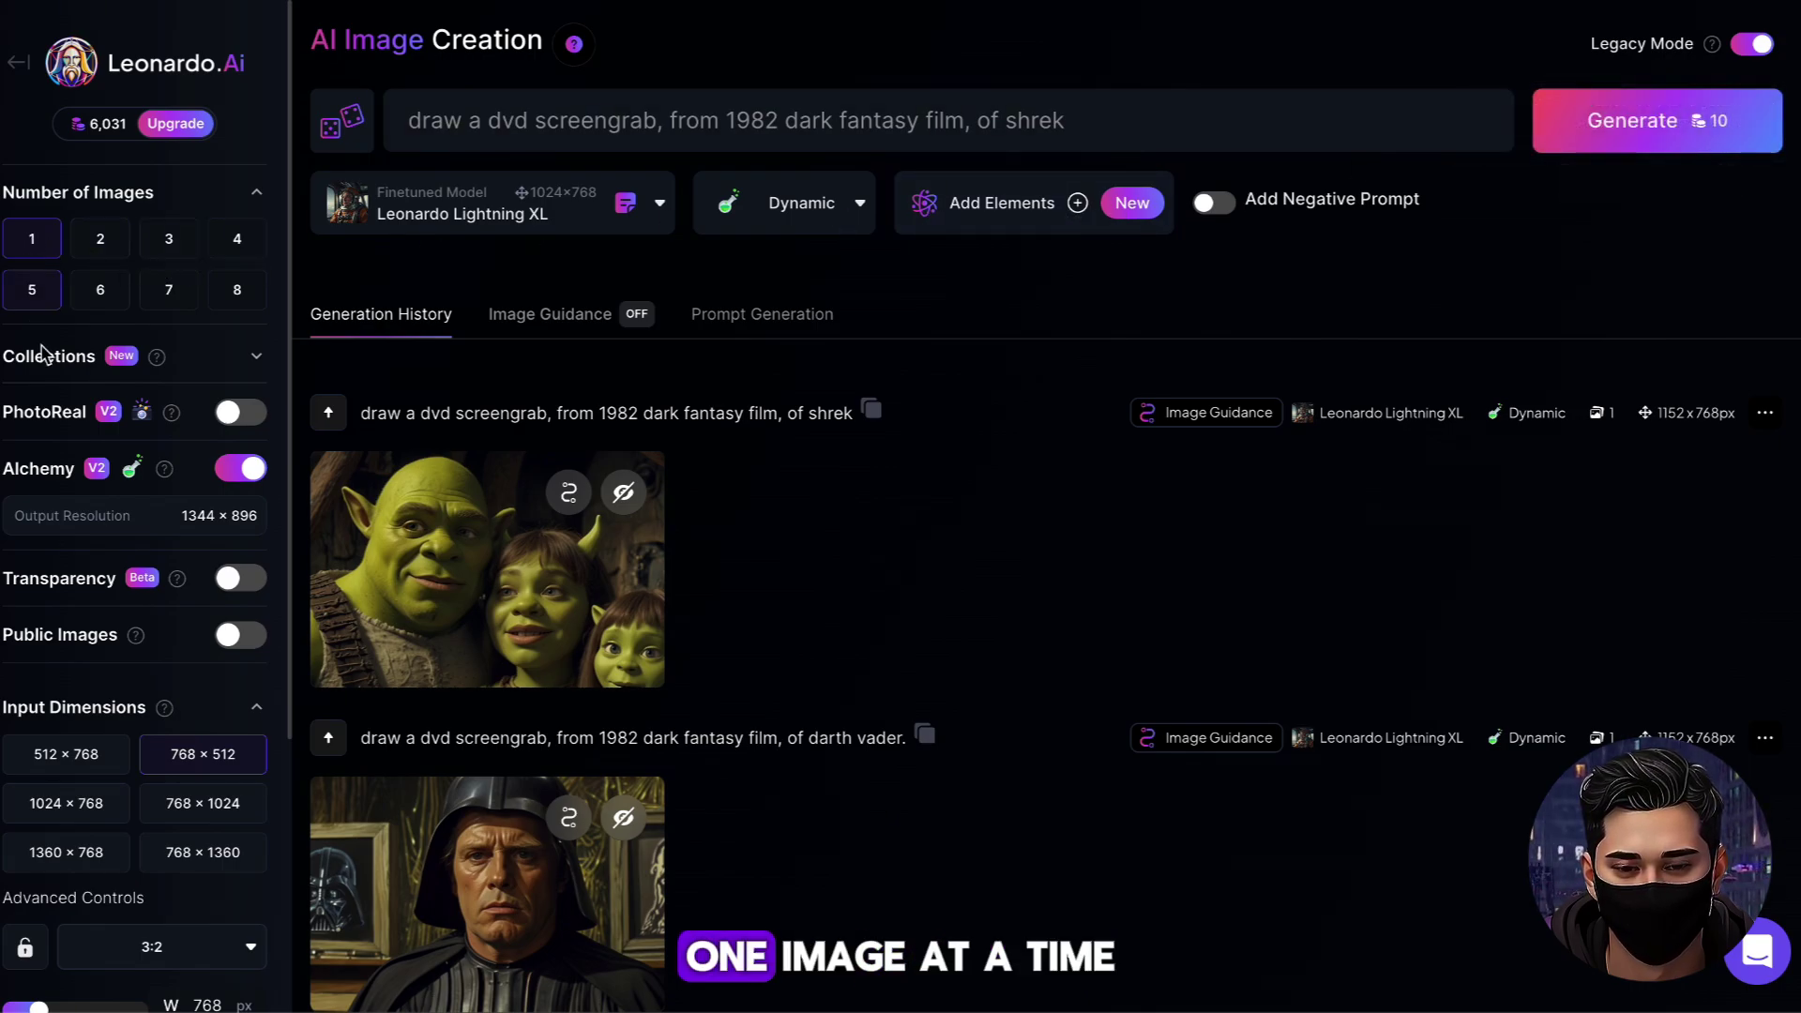
- Set the input dimensions to a locked 9:16 aspect ratio and raise them to 864 × 1536 px
scroll(150, 690, "down", 4)
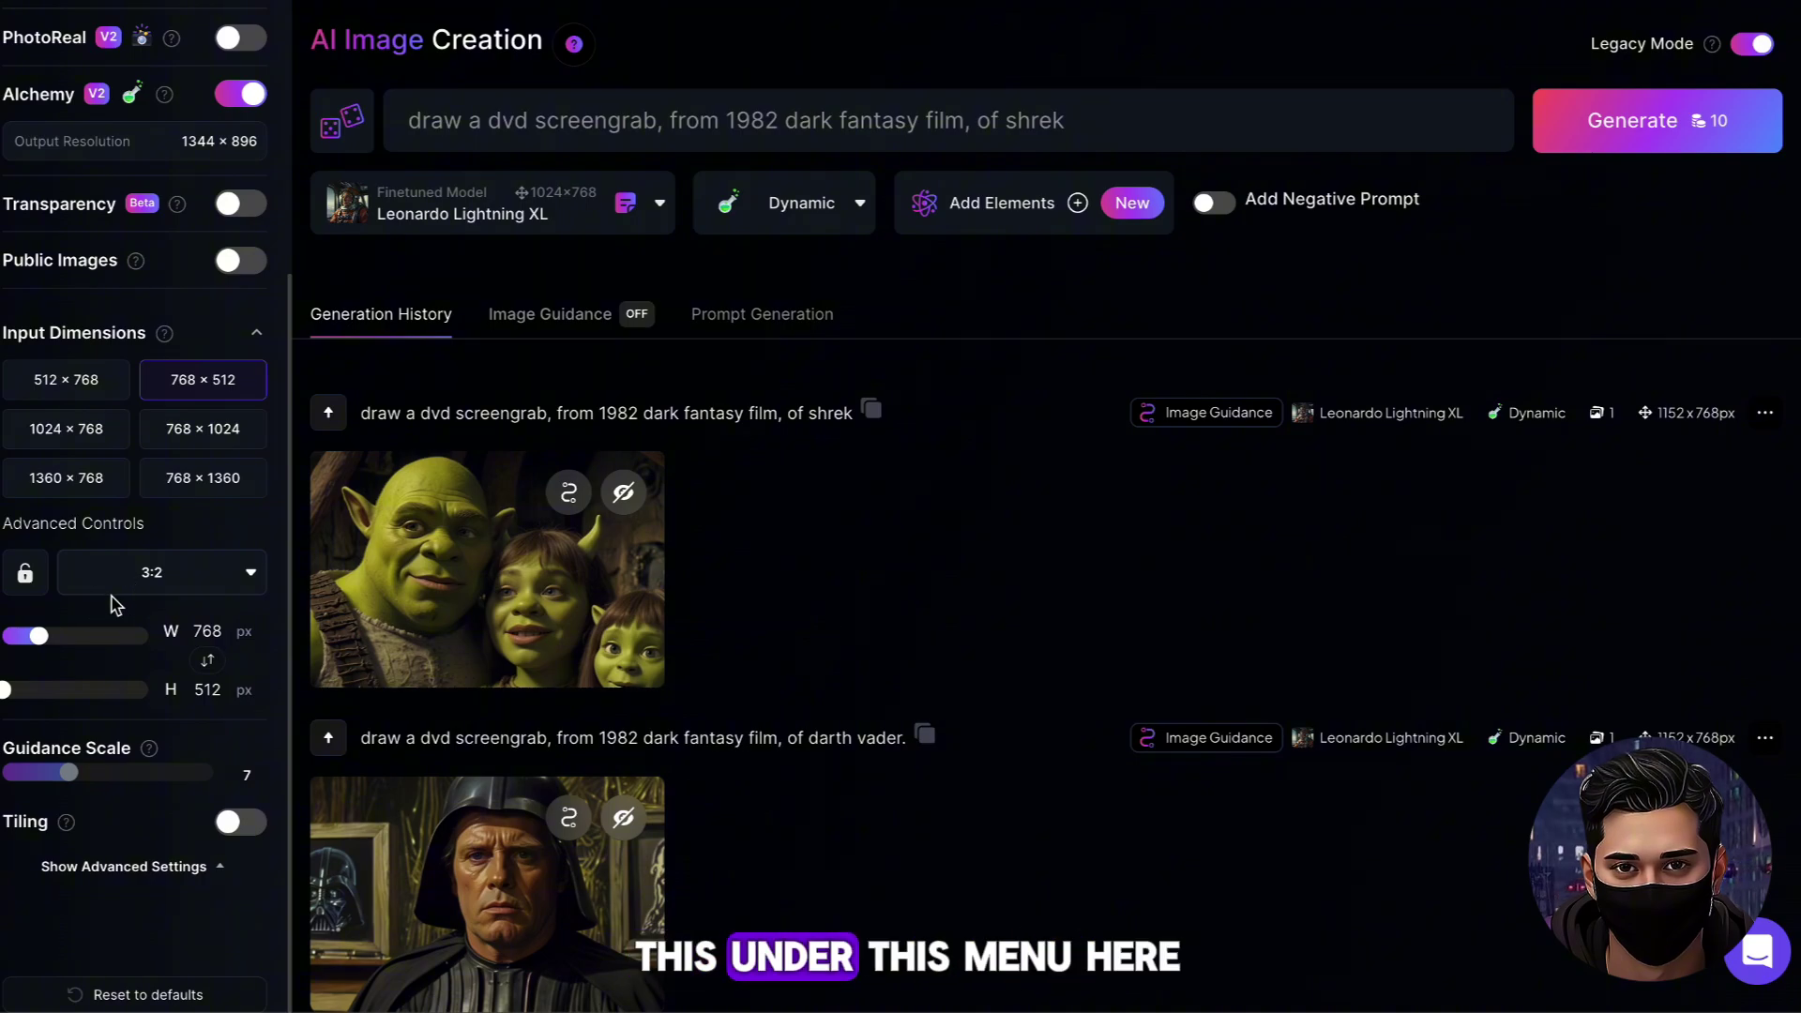
left_click(146, 576)
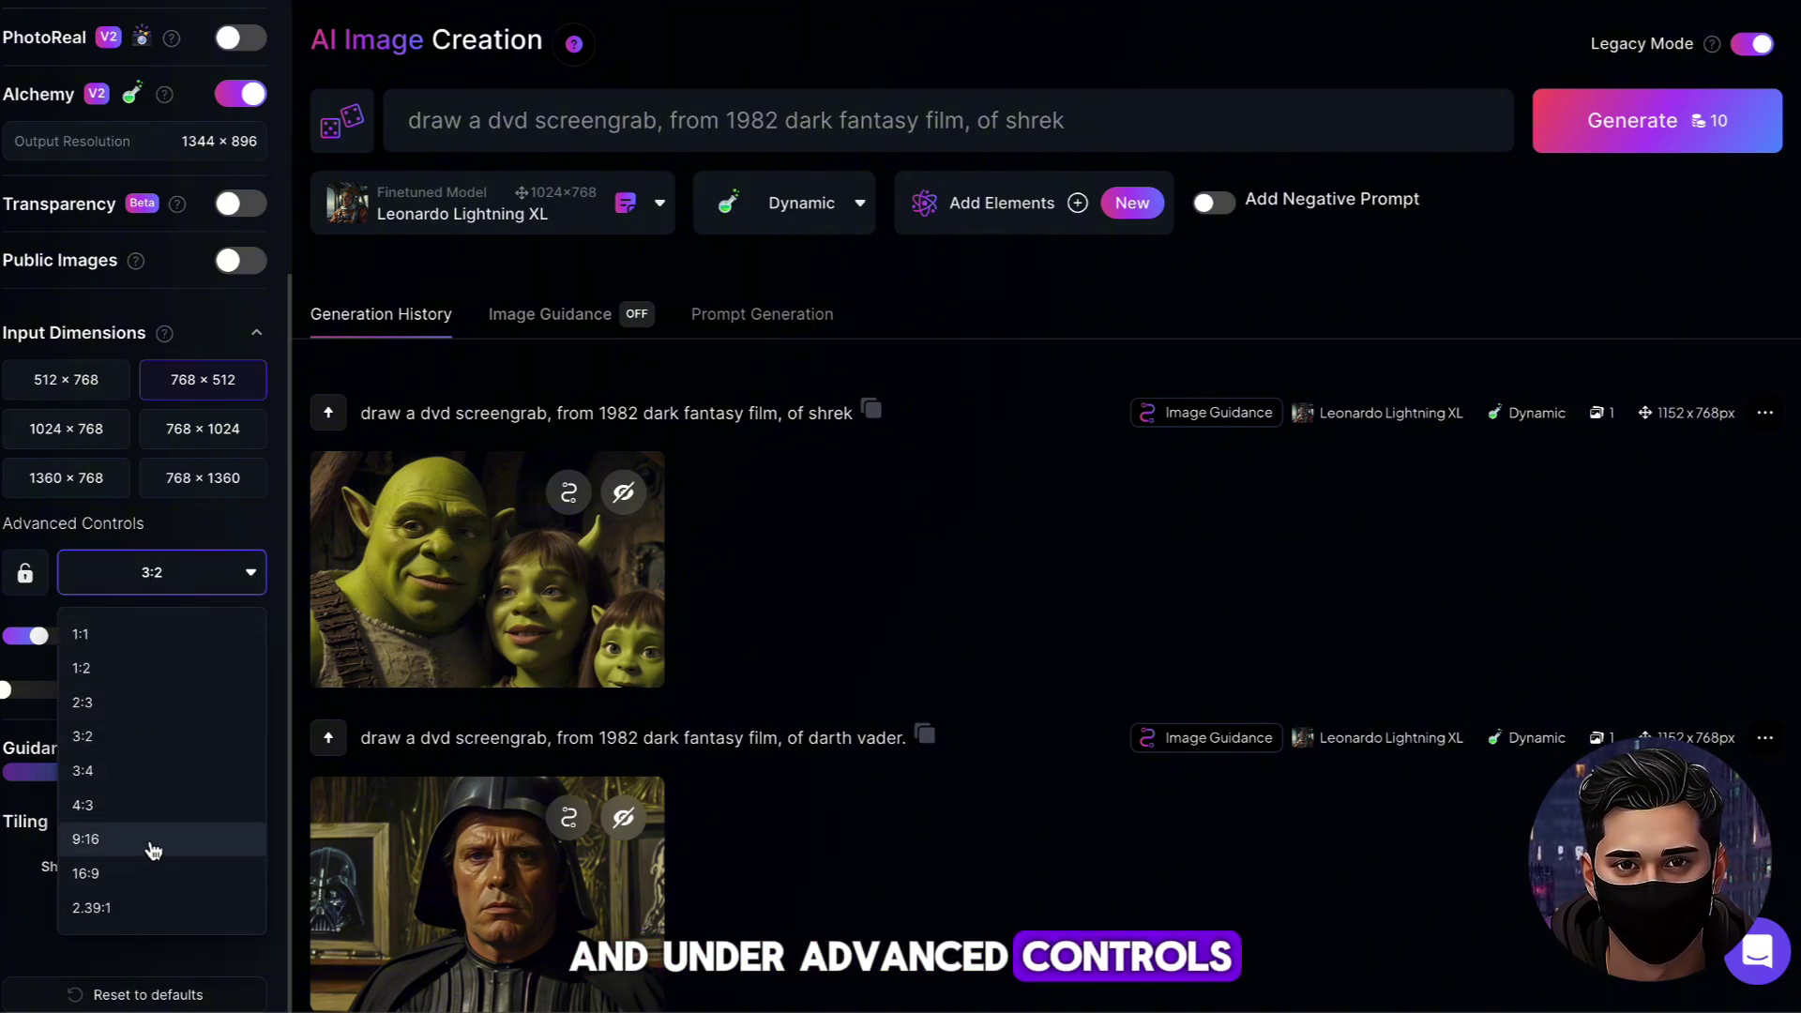
left_click(150, 844)
left_click(24, 582)
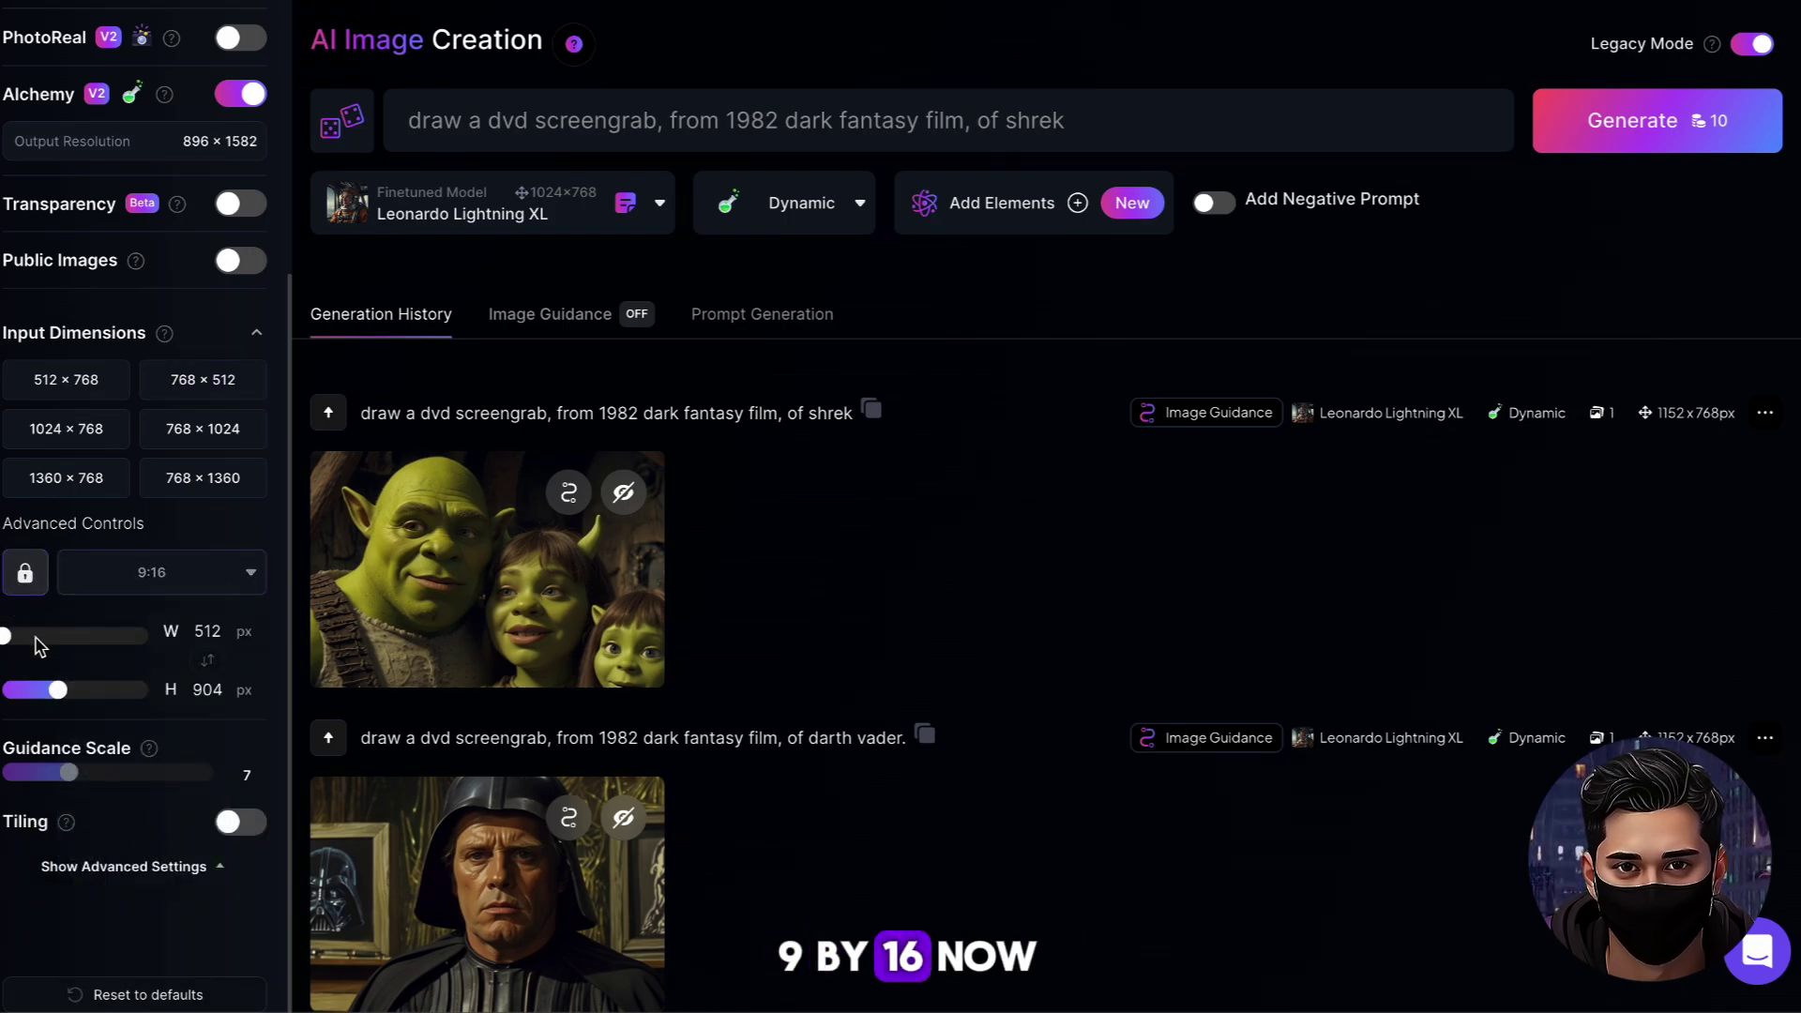
left_click_drag(57, 689, 178, 688)
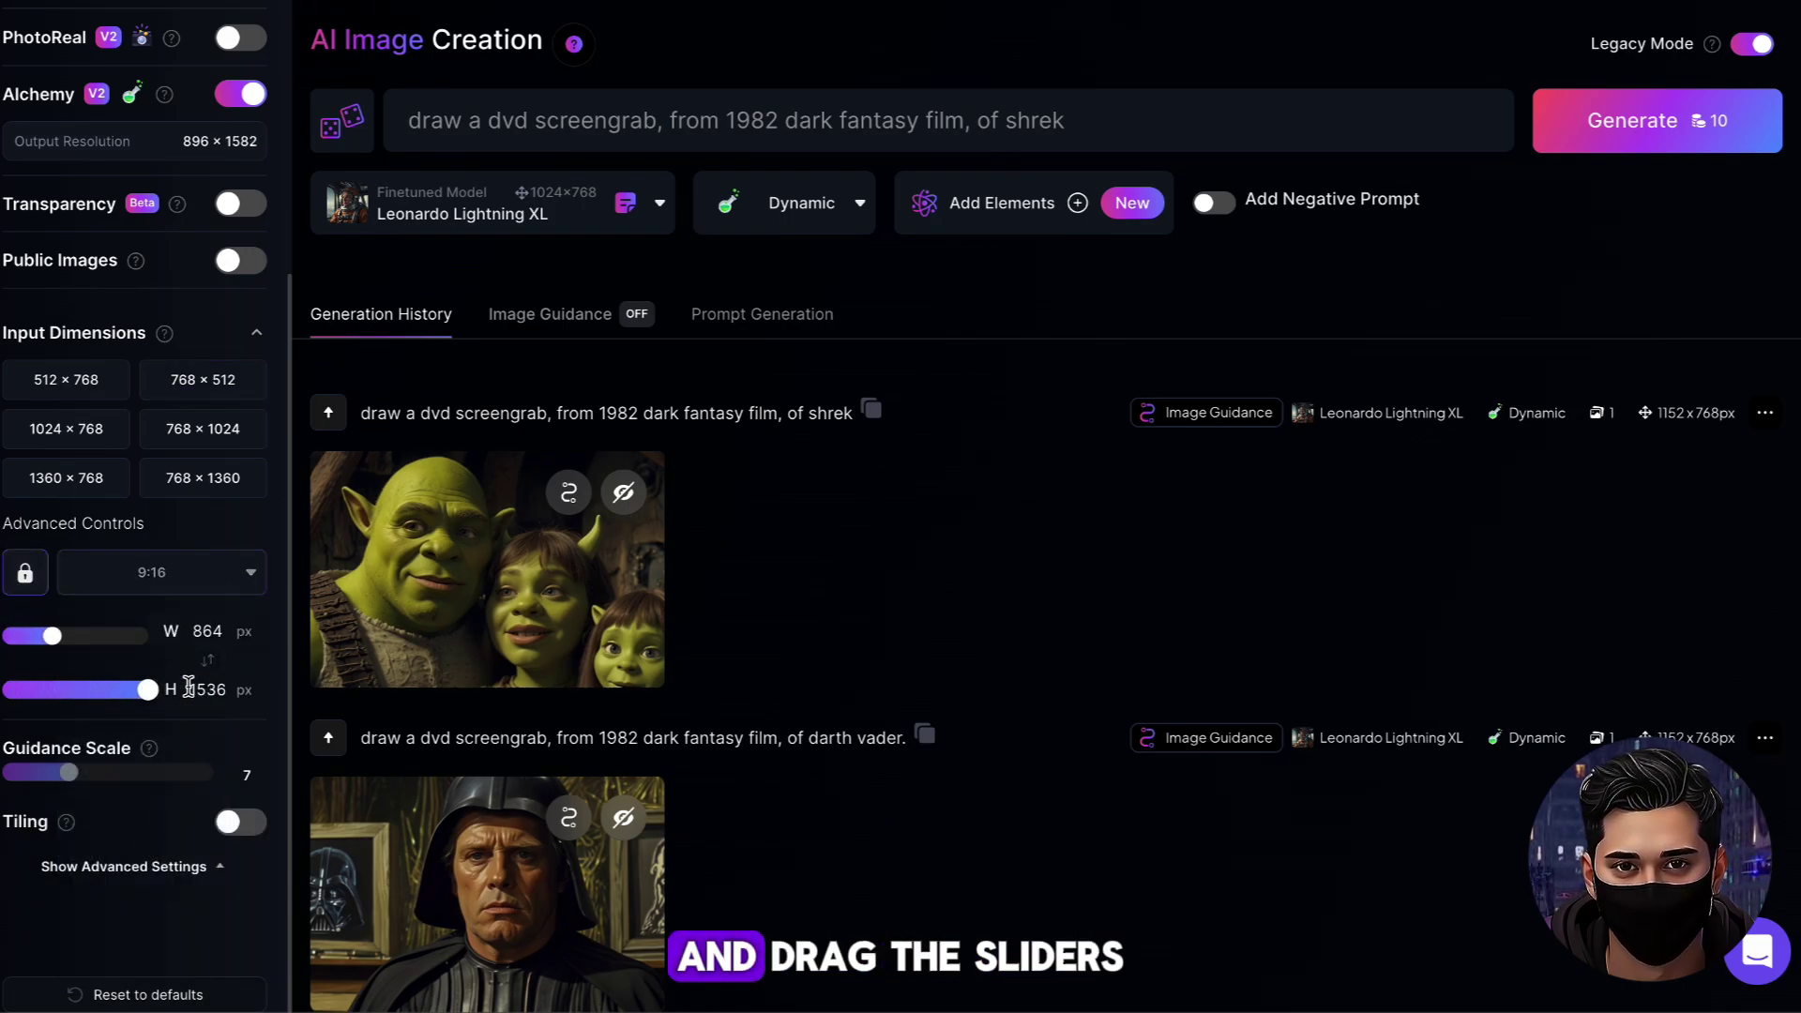
- Upload the Batman picture as the source image for Image Guidance input 4
scroll(188, 685, "up", 2)
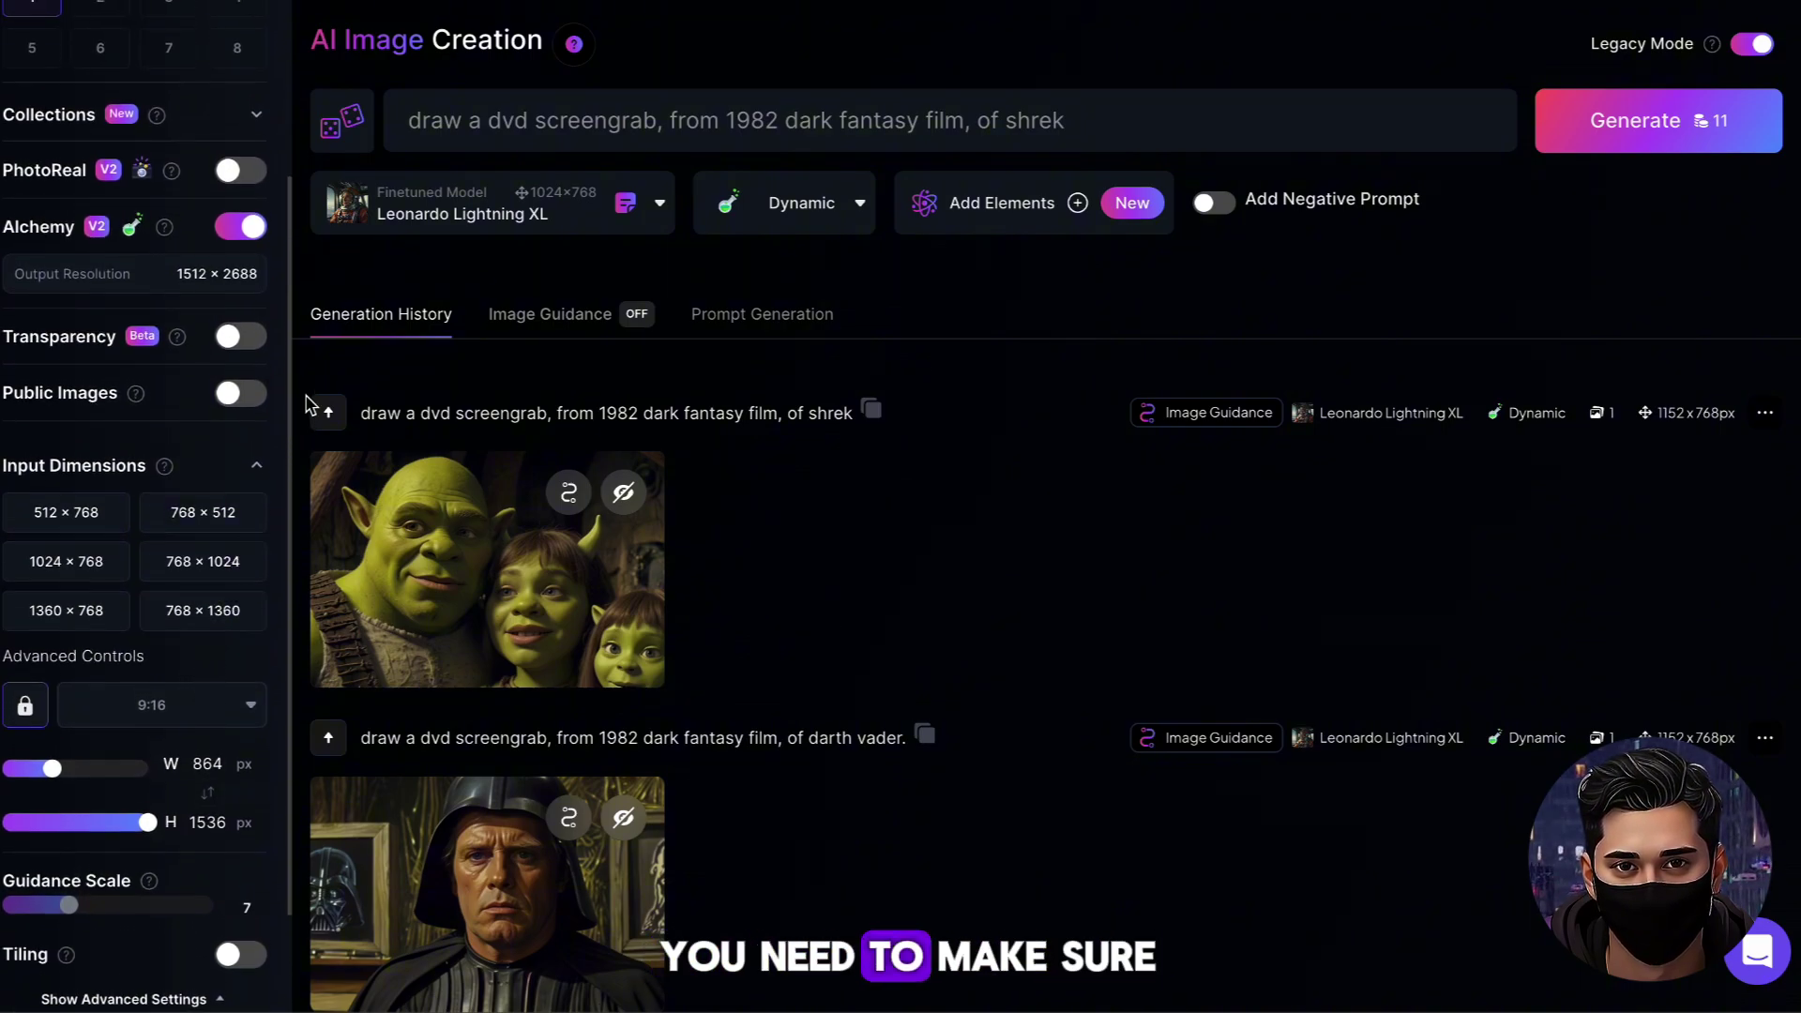
left_click(537, 318)
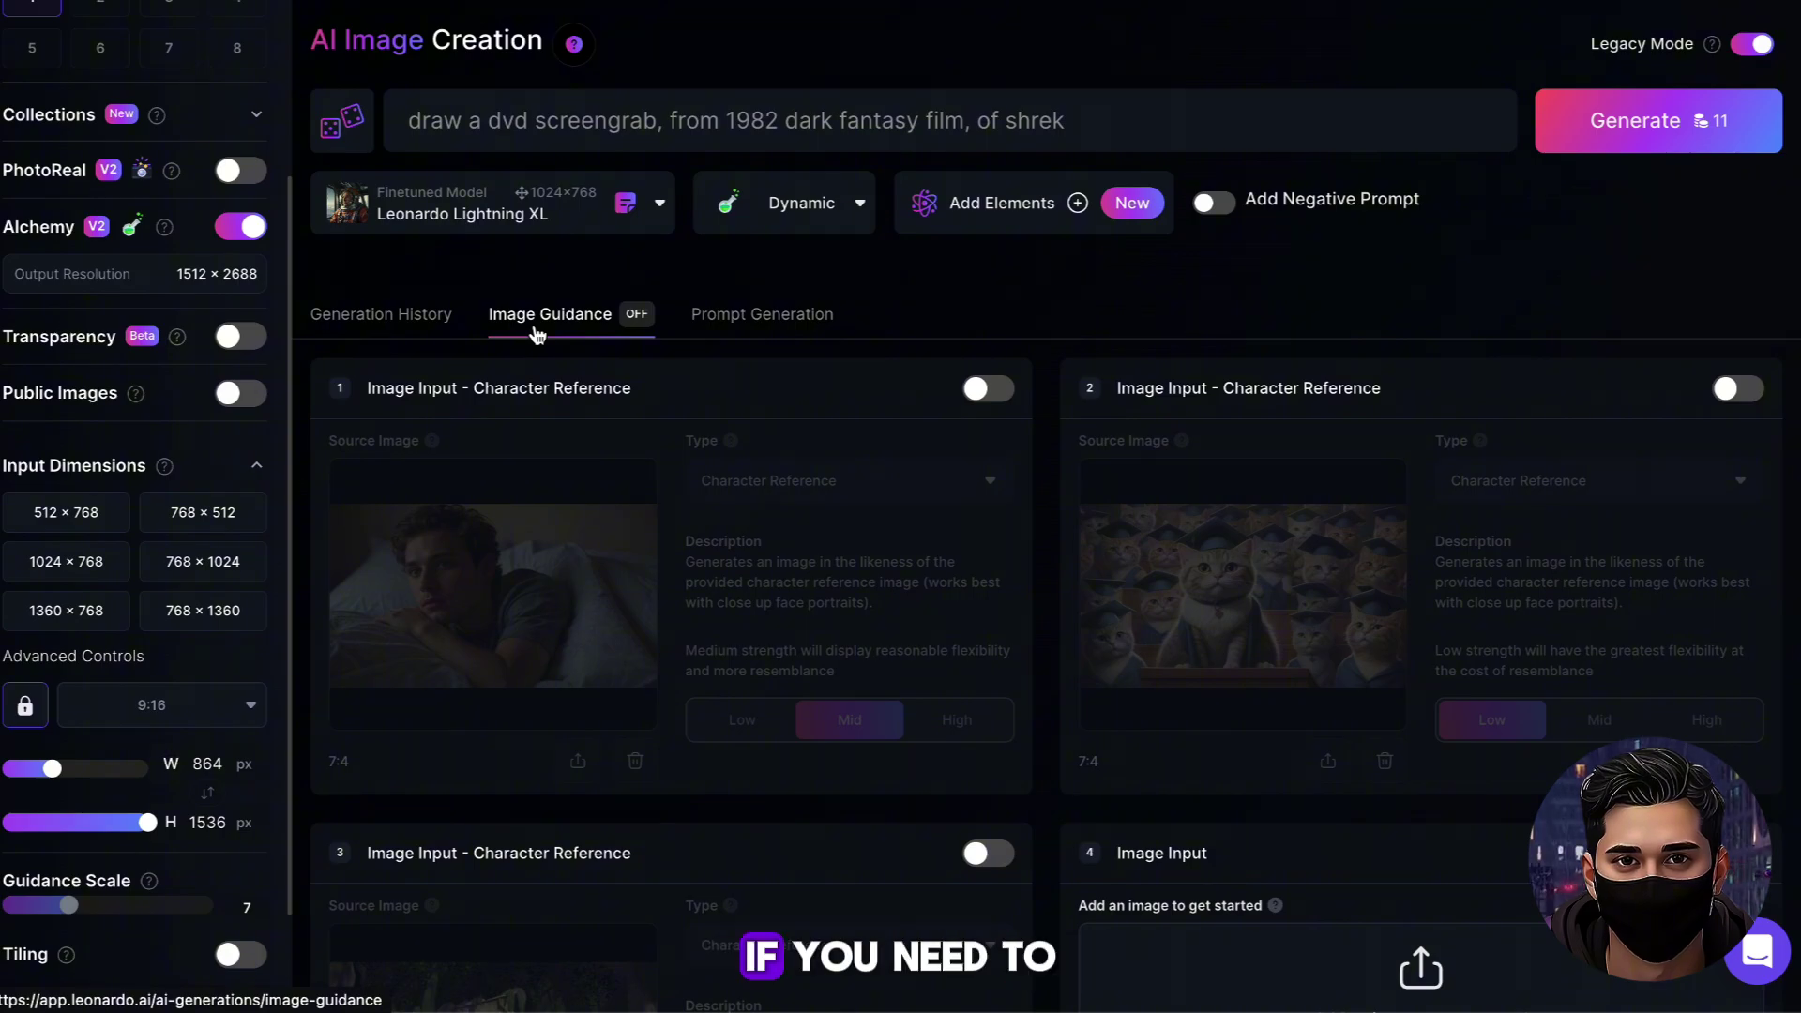
scroll(575, 725, "down", 2)
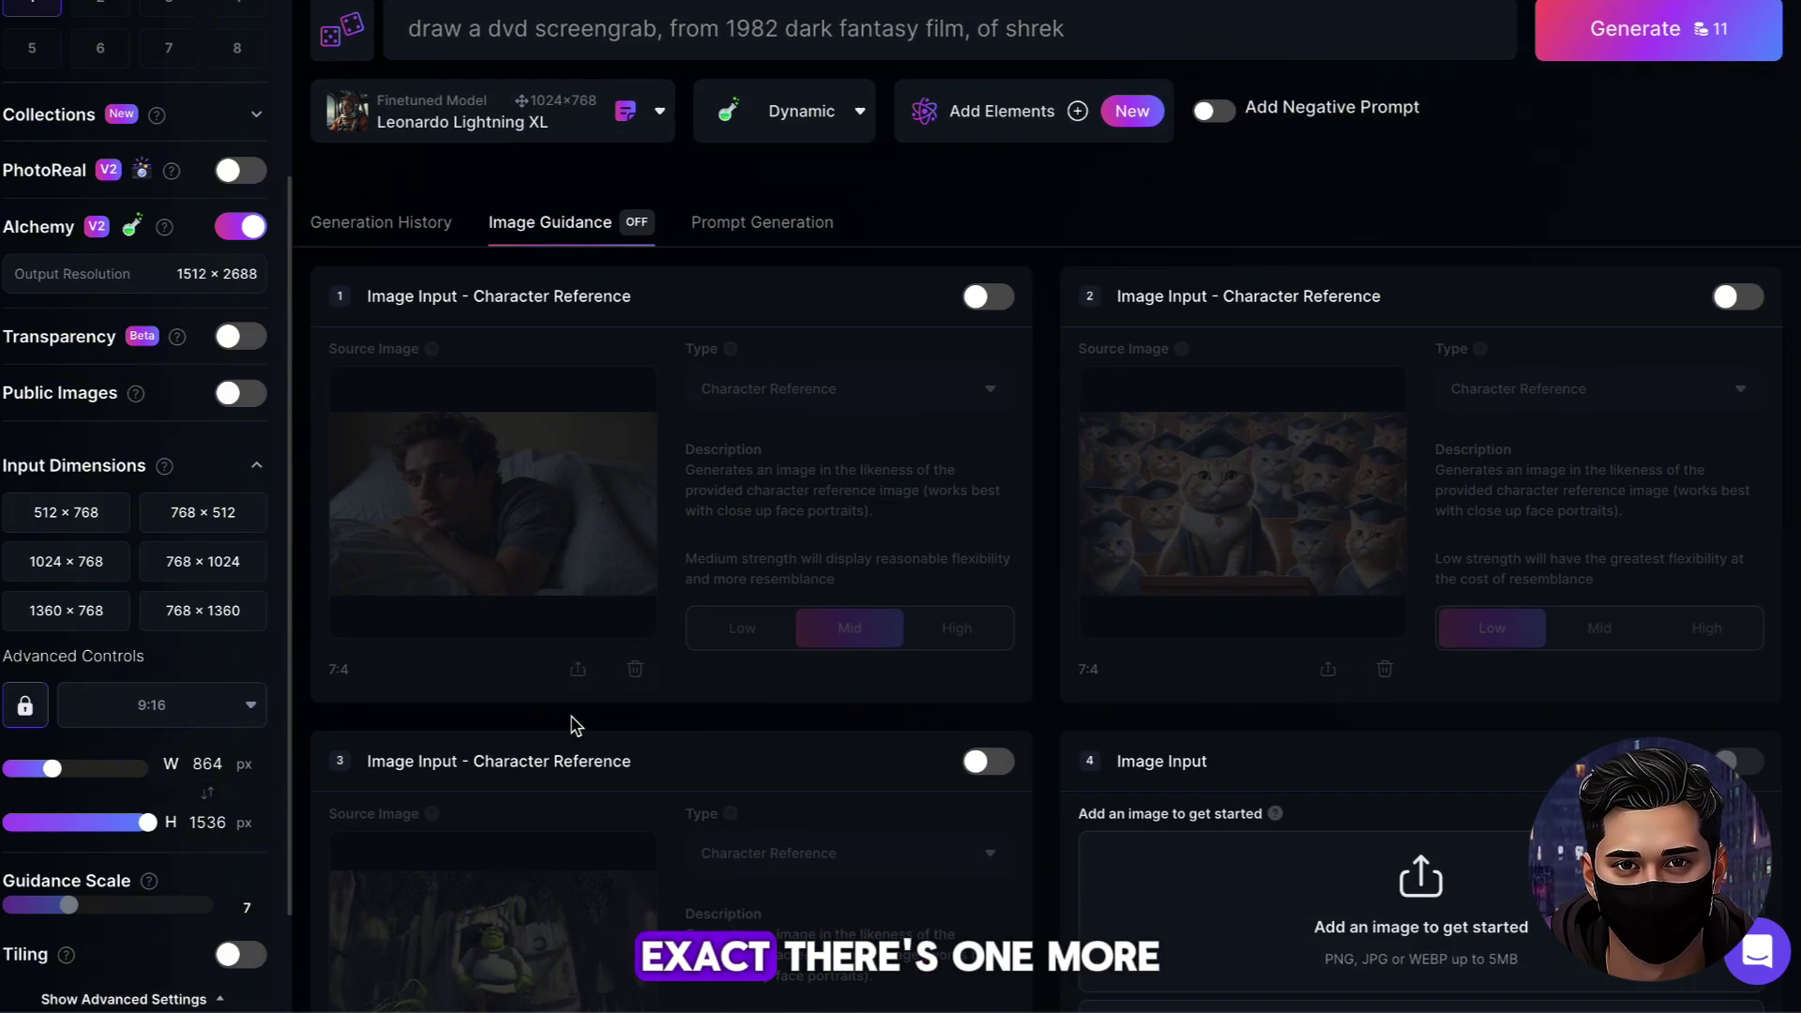
scroll(575, 725, "down", 3)
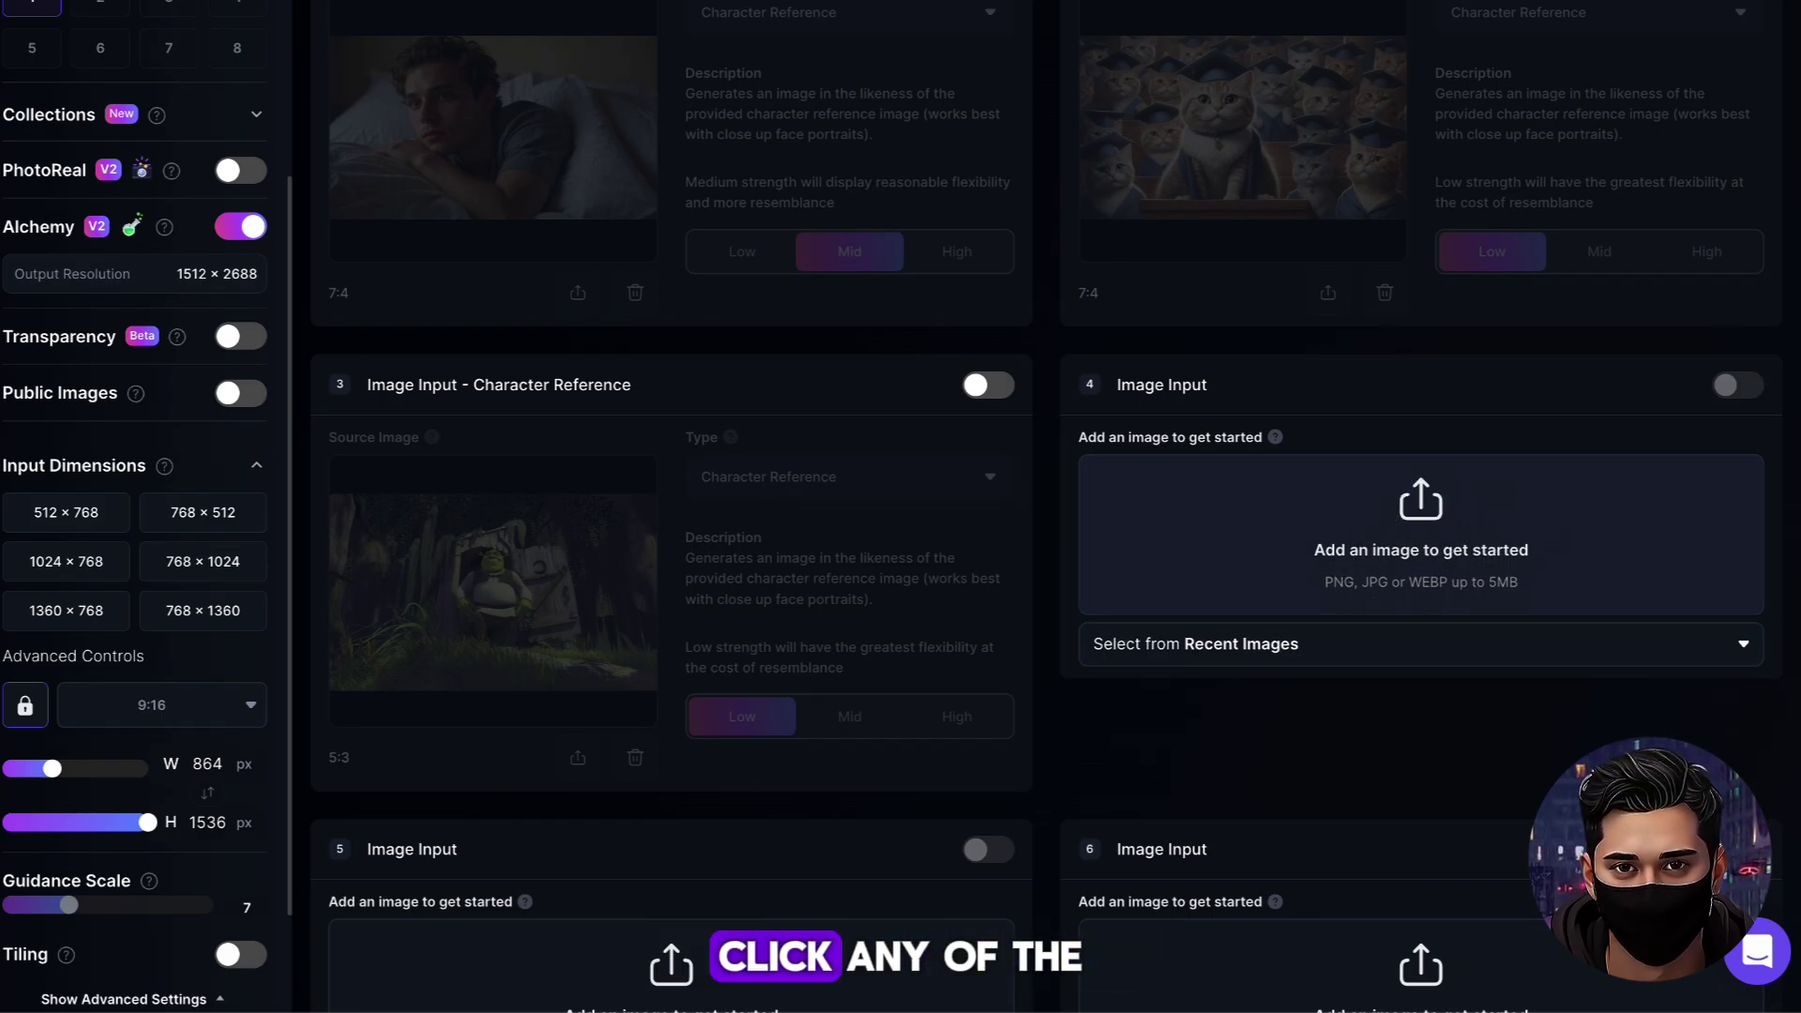
left_click(1438, 525)
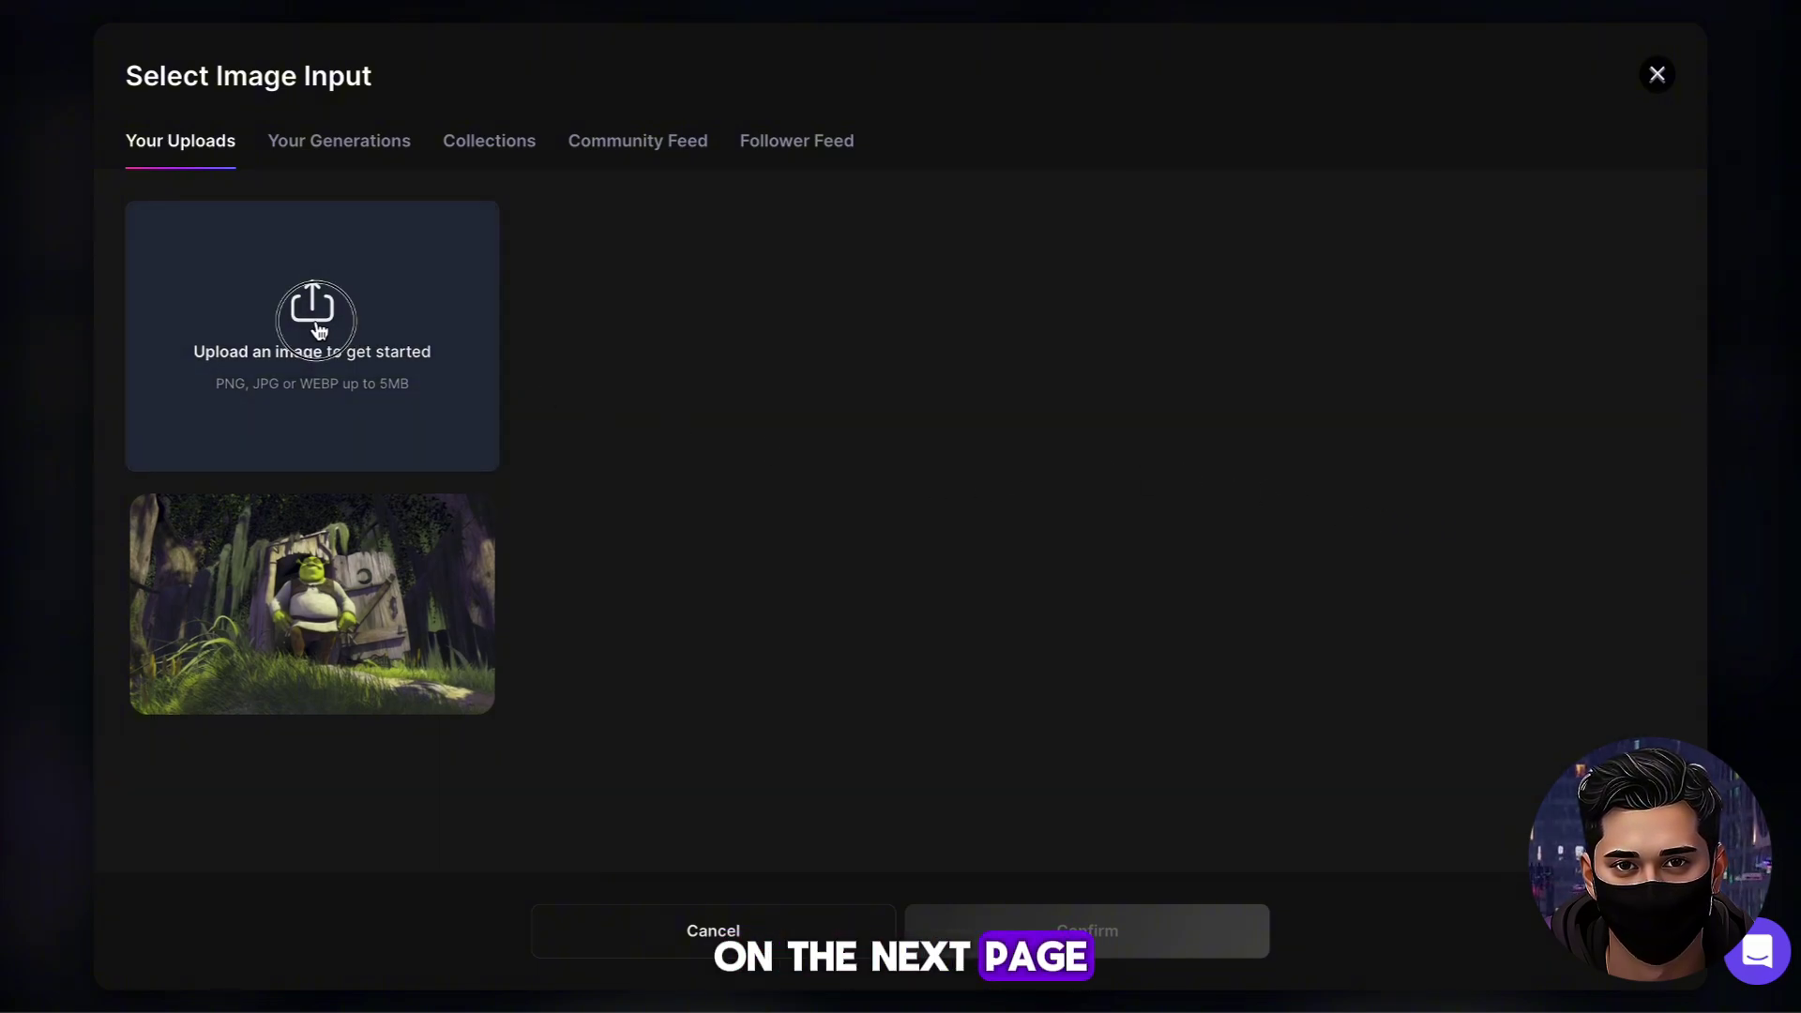
left_click(316, 327)
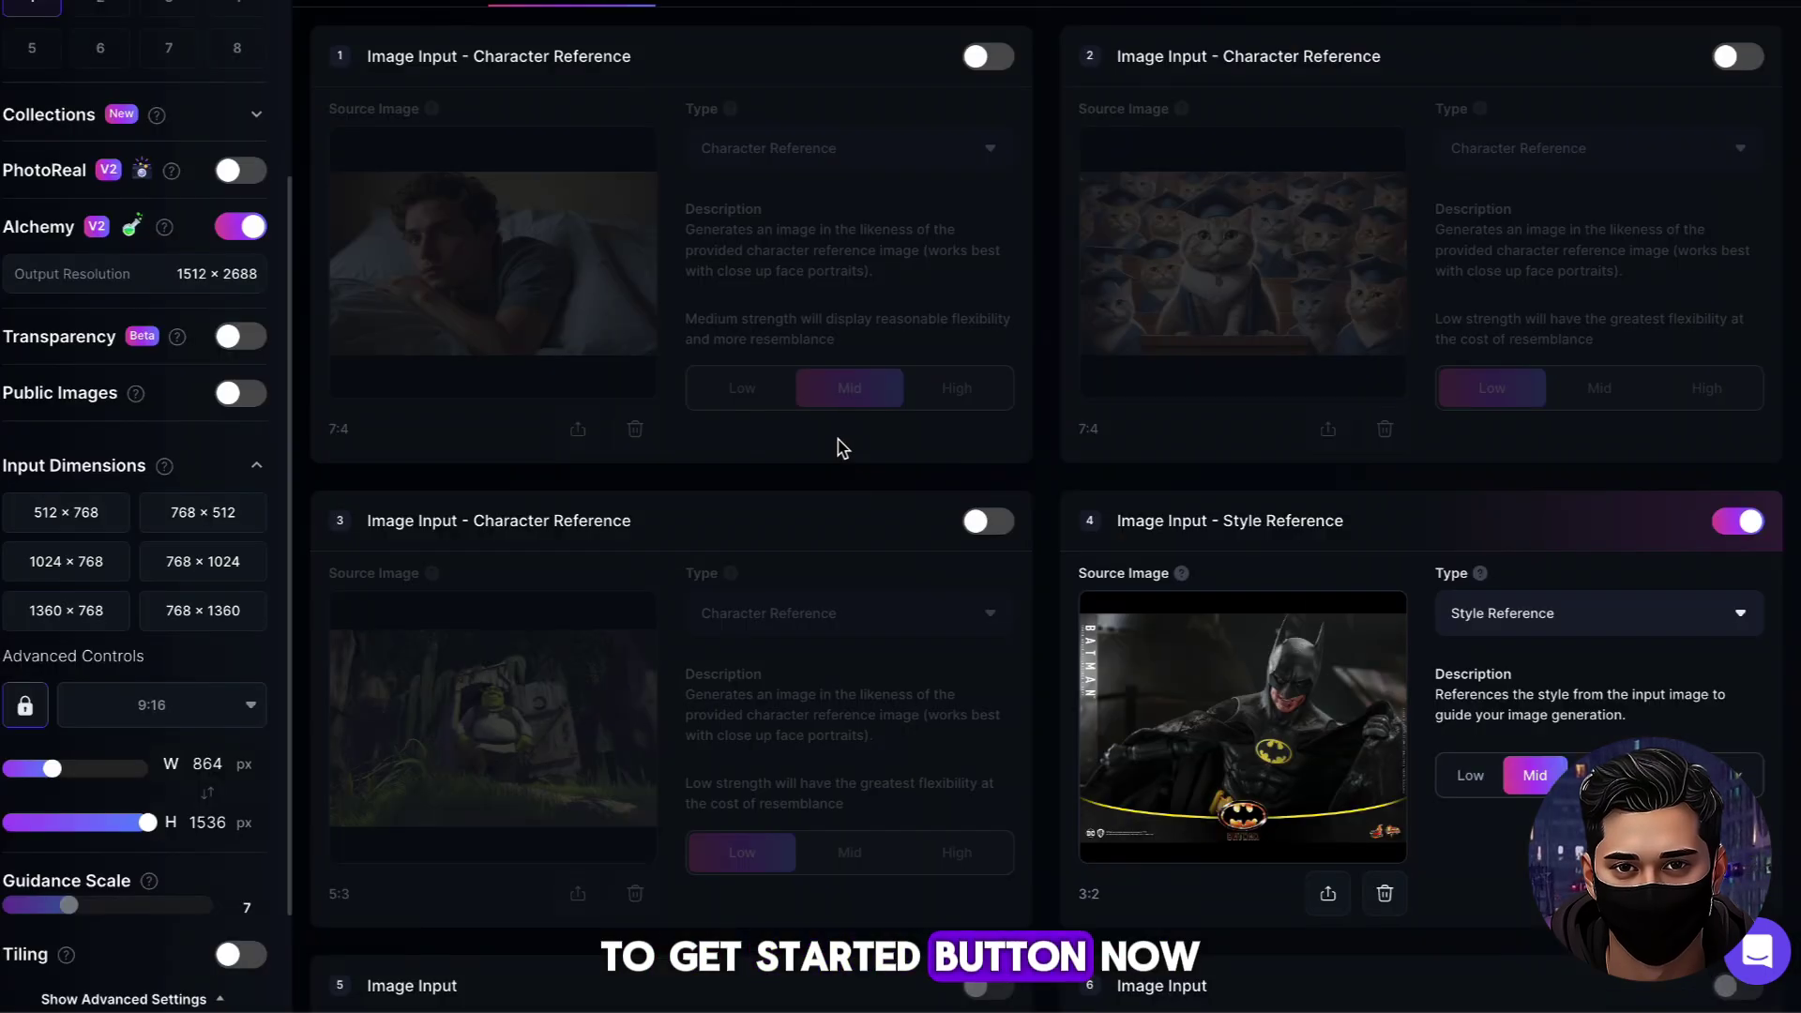
- Set the Batman image input's type to Character Reference and its strength to Low
mouse_move(1286, 710)
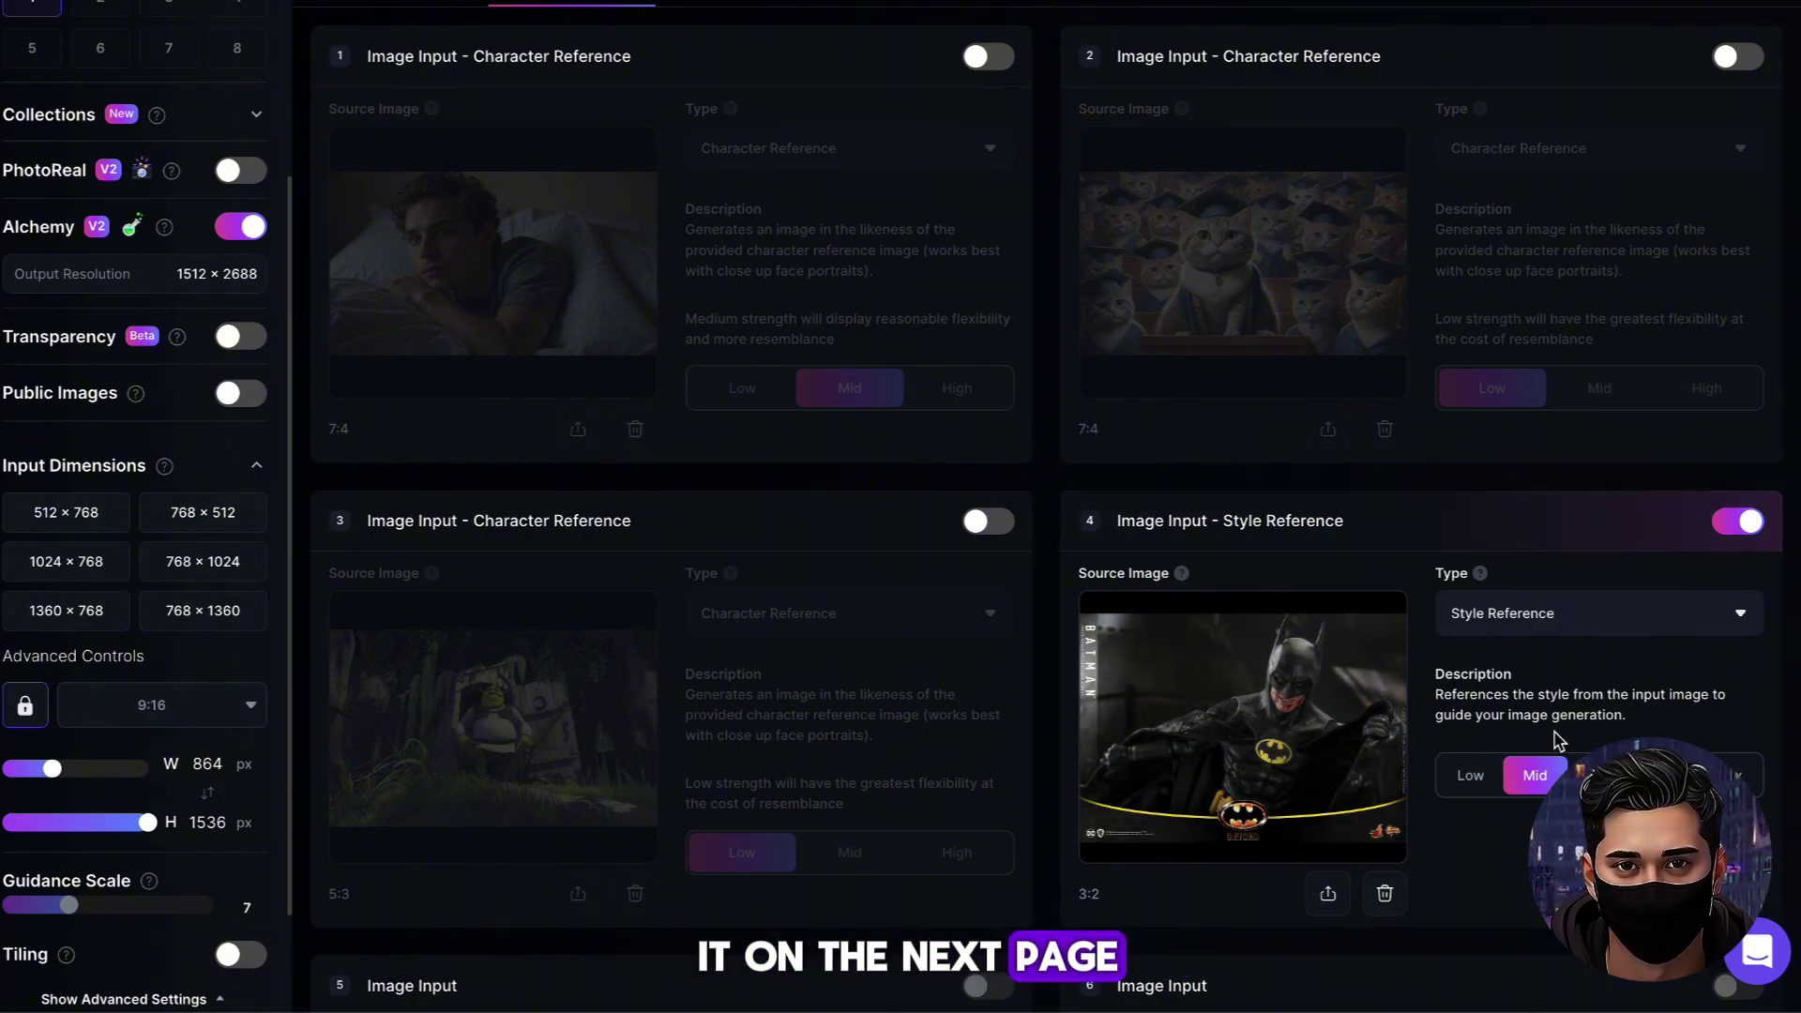
left_click(1544, 631)
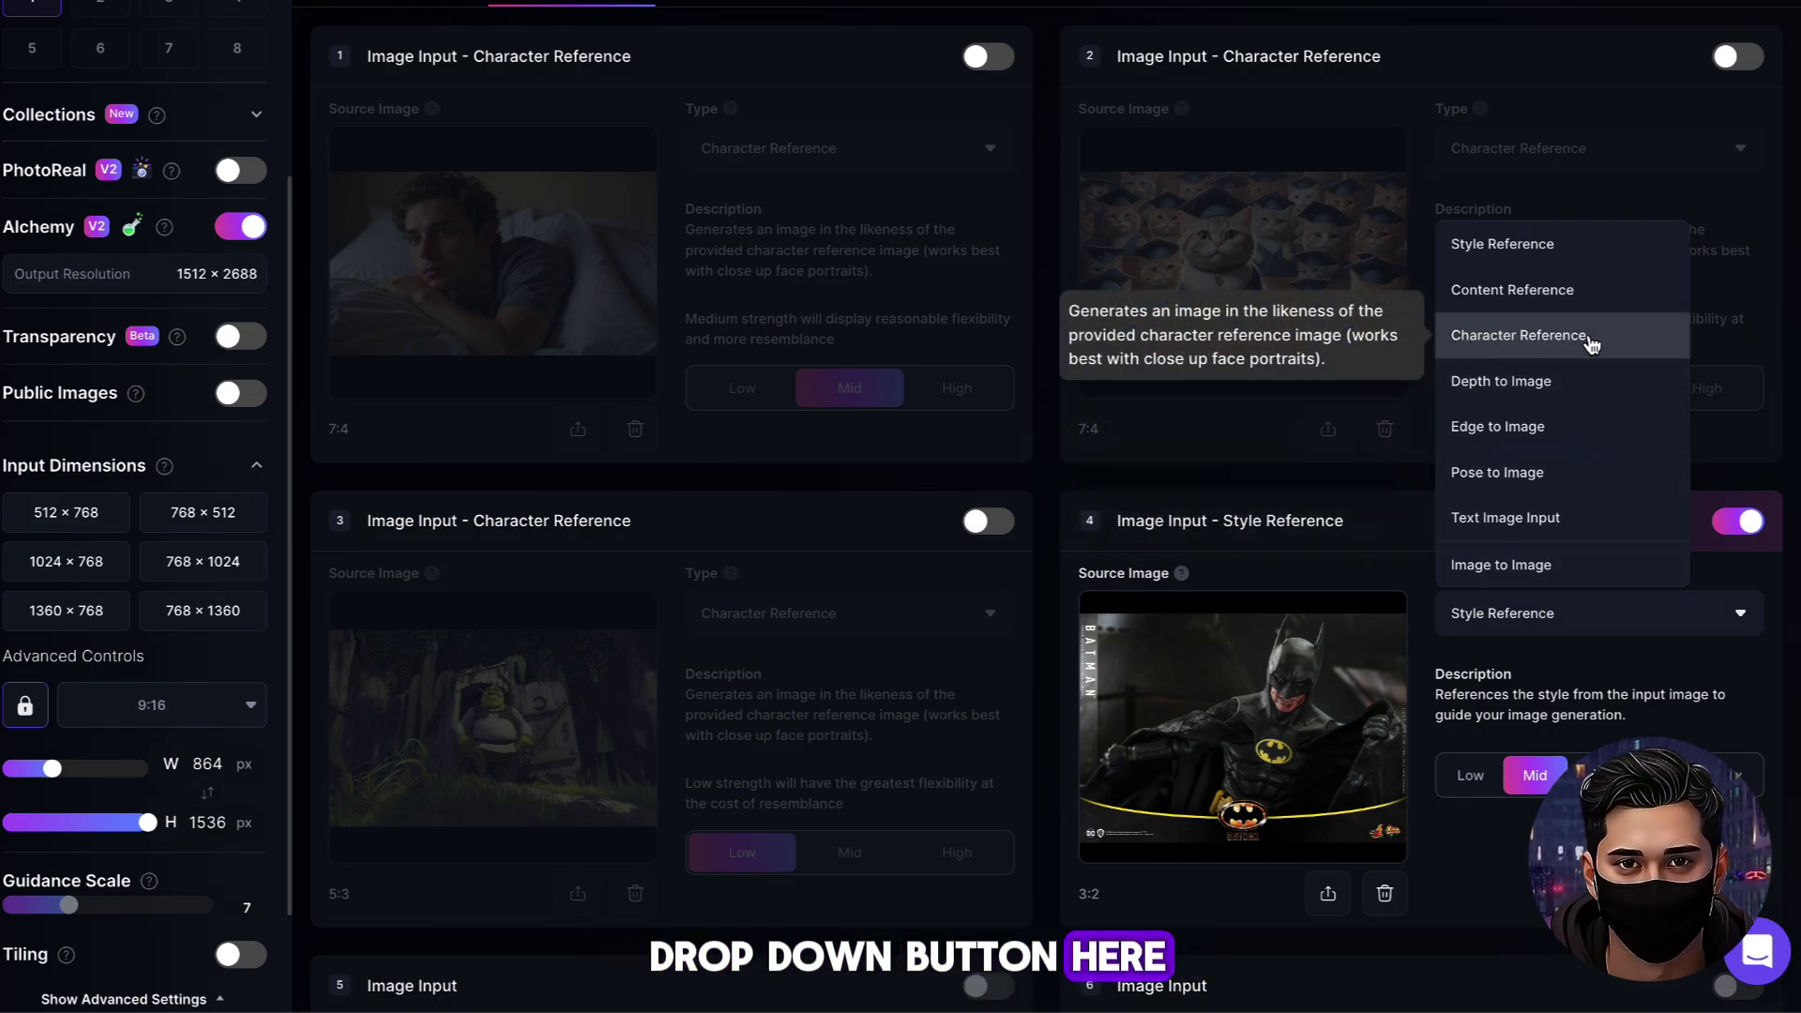
left_click(1493, 343)
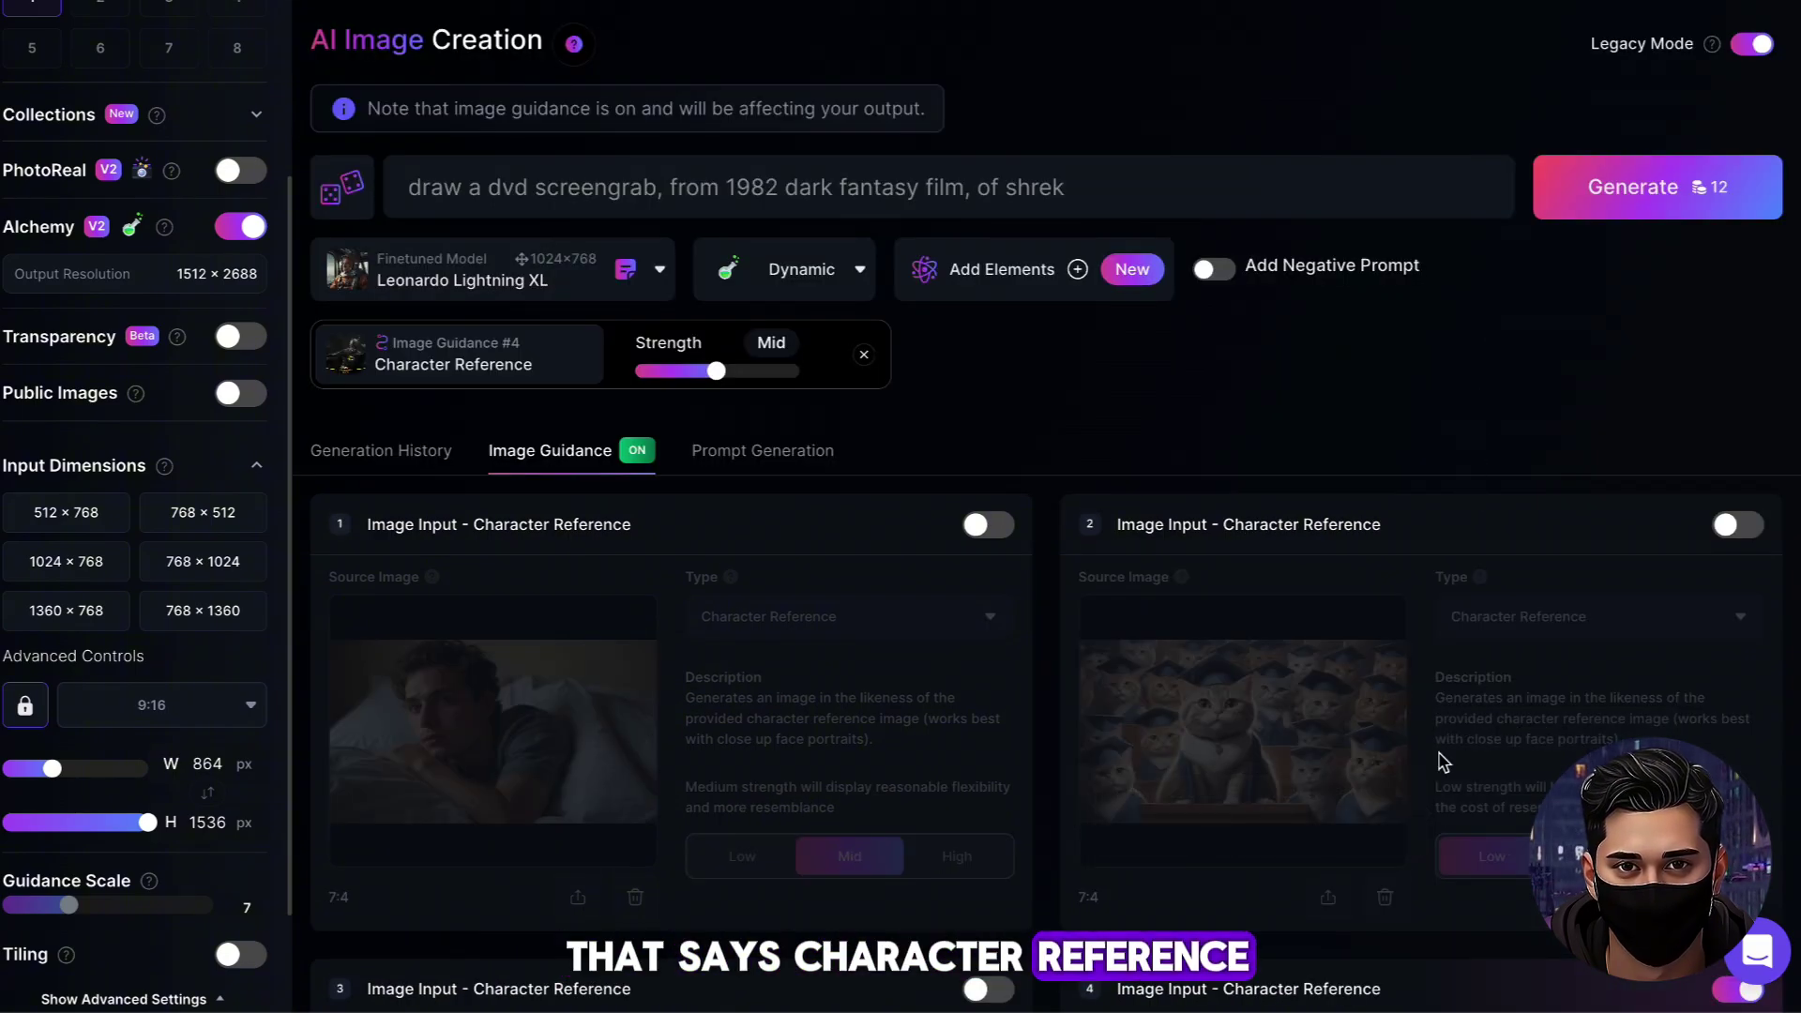
scroll(1442, 761, "down", 7)
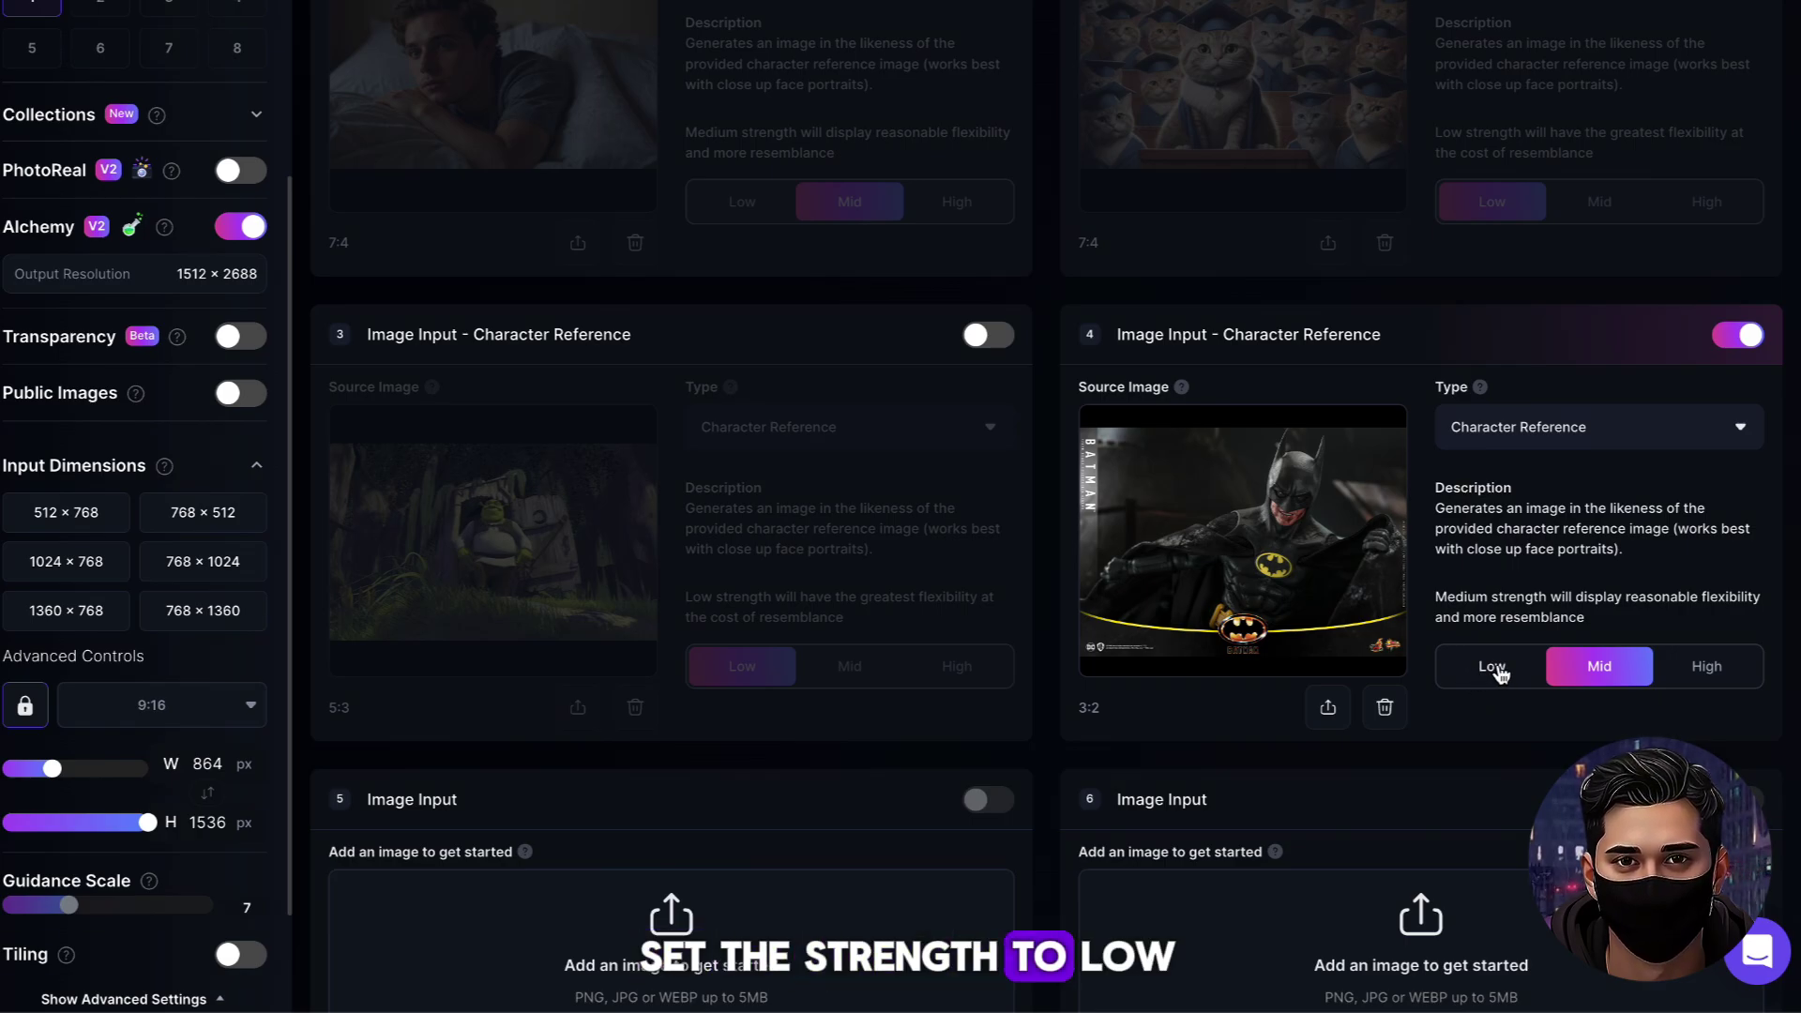
left_click(1499, 671)
scroll(1501, 673, "up", 7)
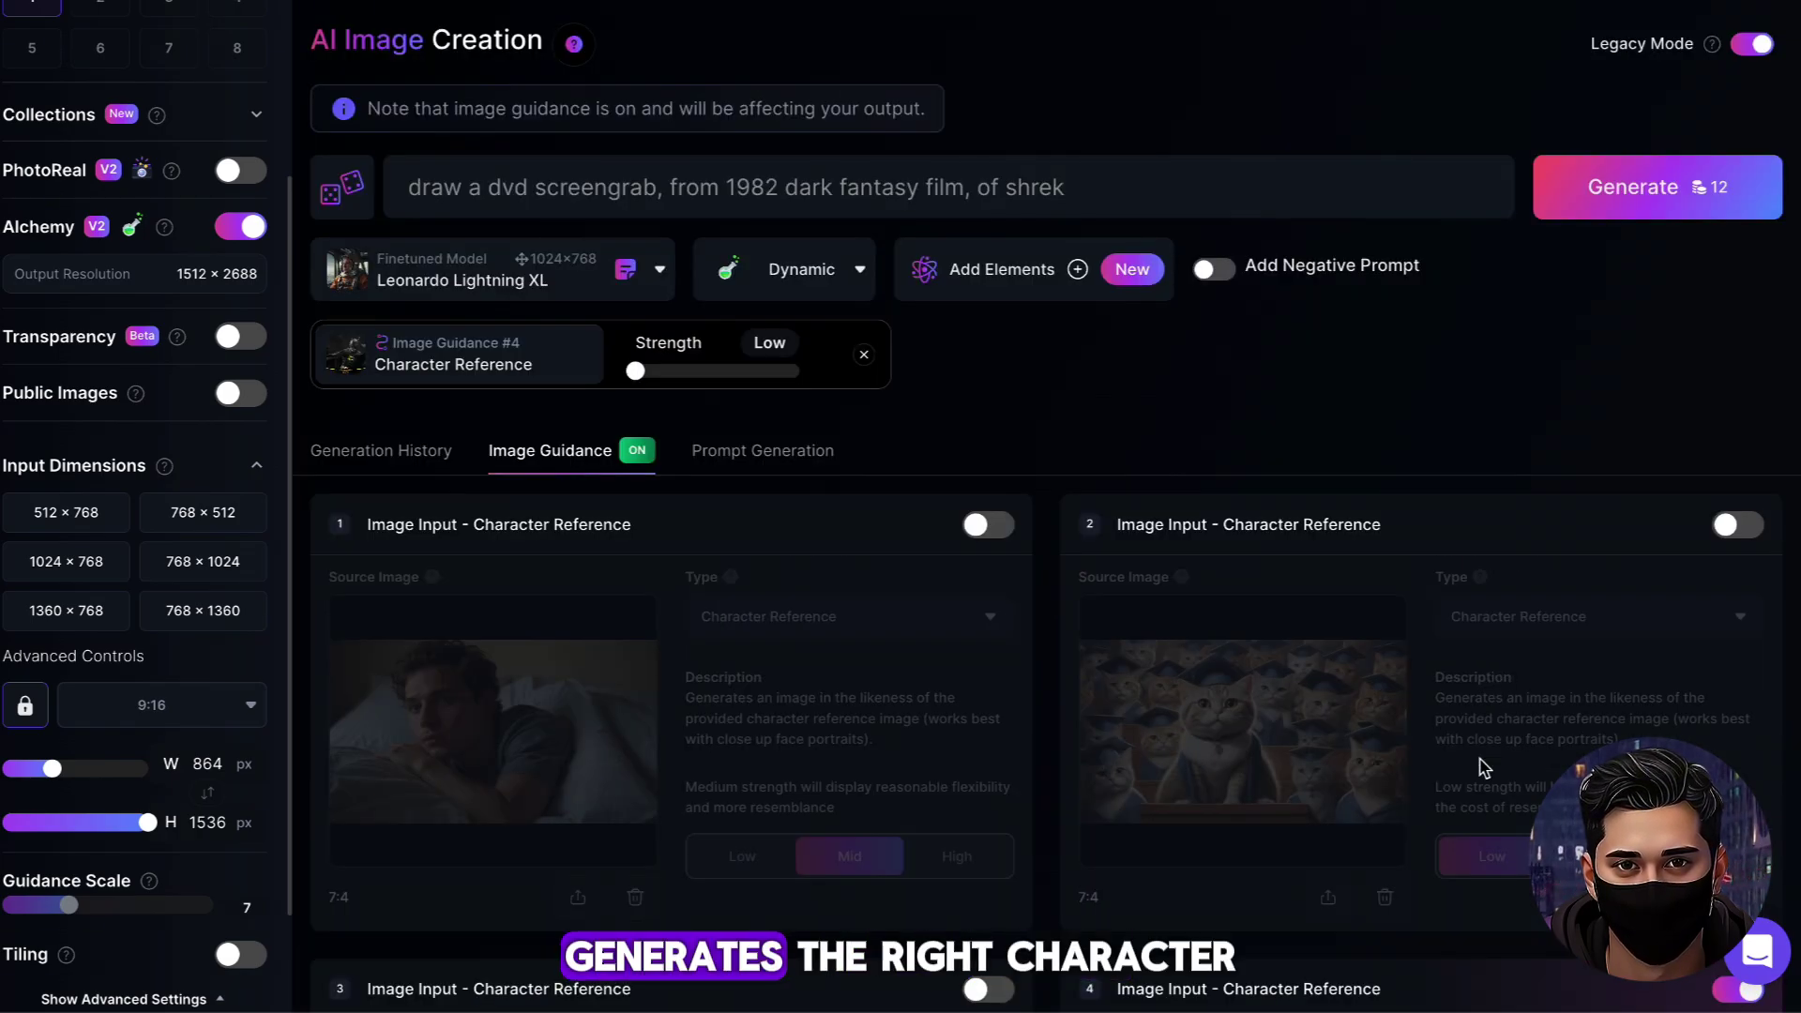
scroll(1481, 758, "down", 5)
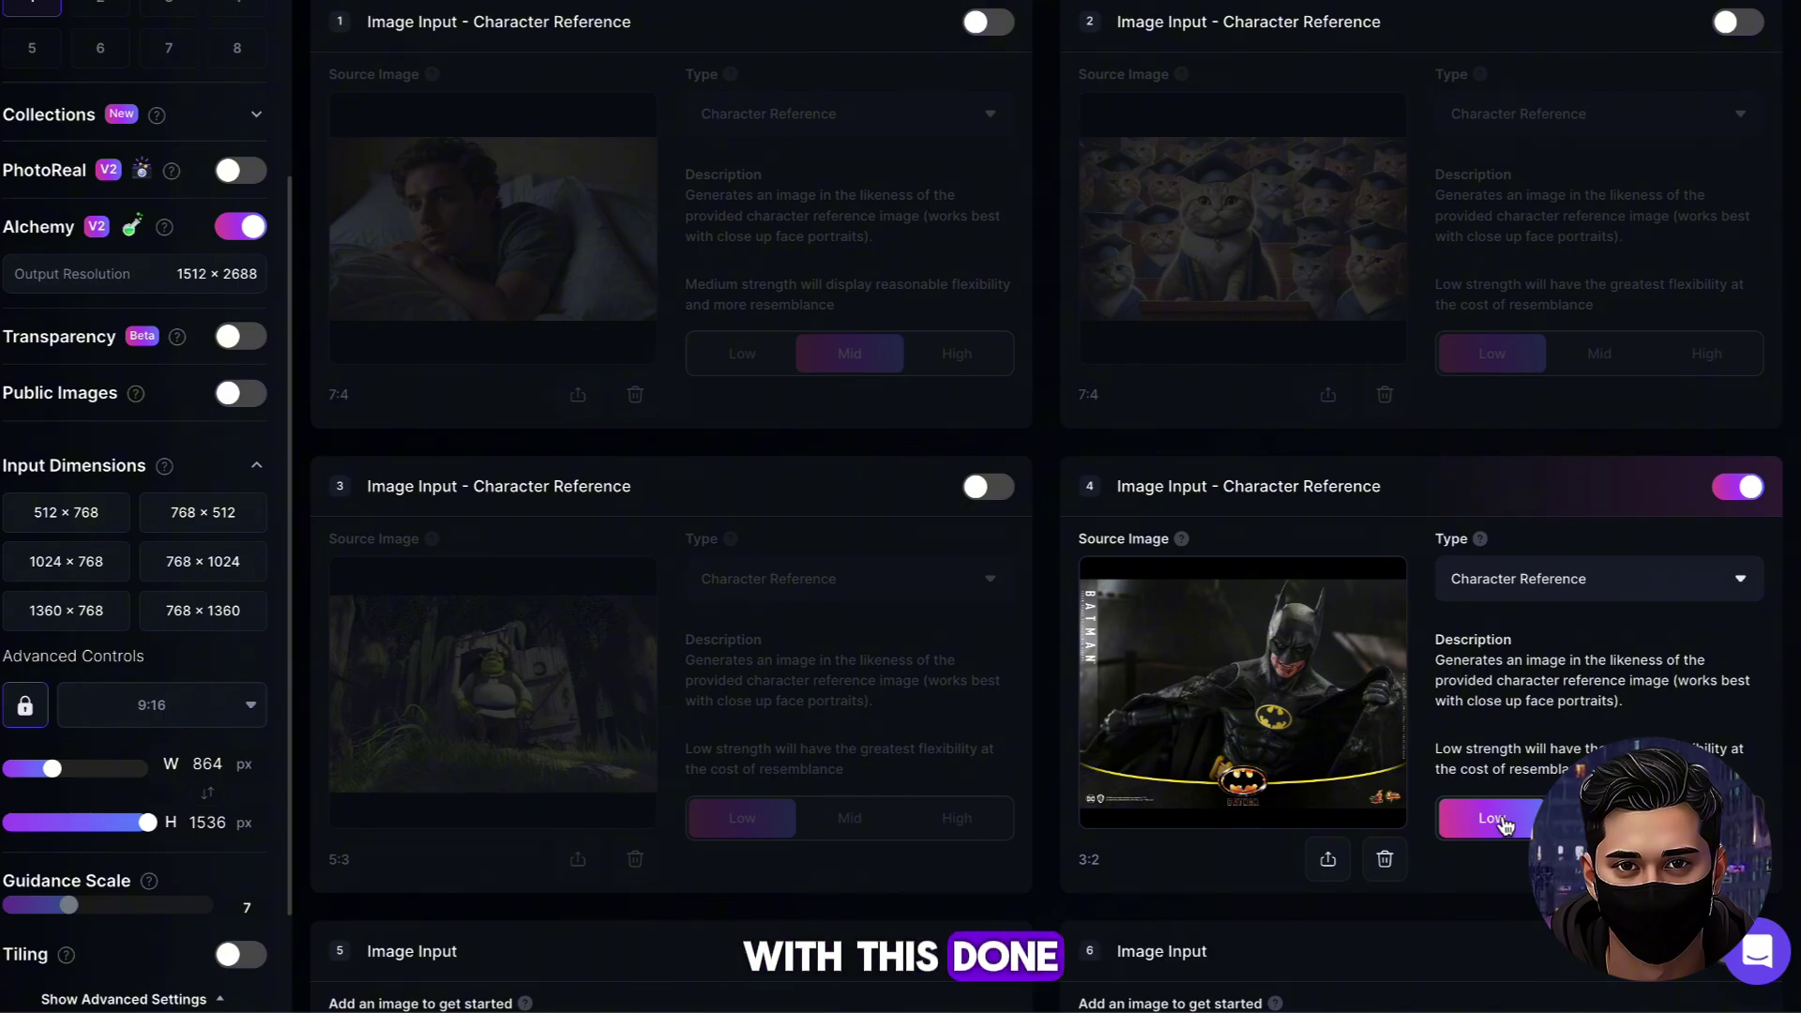
- Change the prompt to "draw a dvd screengrab, from 1982 dark fantasy film, of batman" and generate the image
scroll(1365, 655, "up", 5)
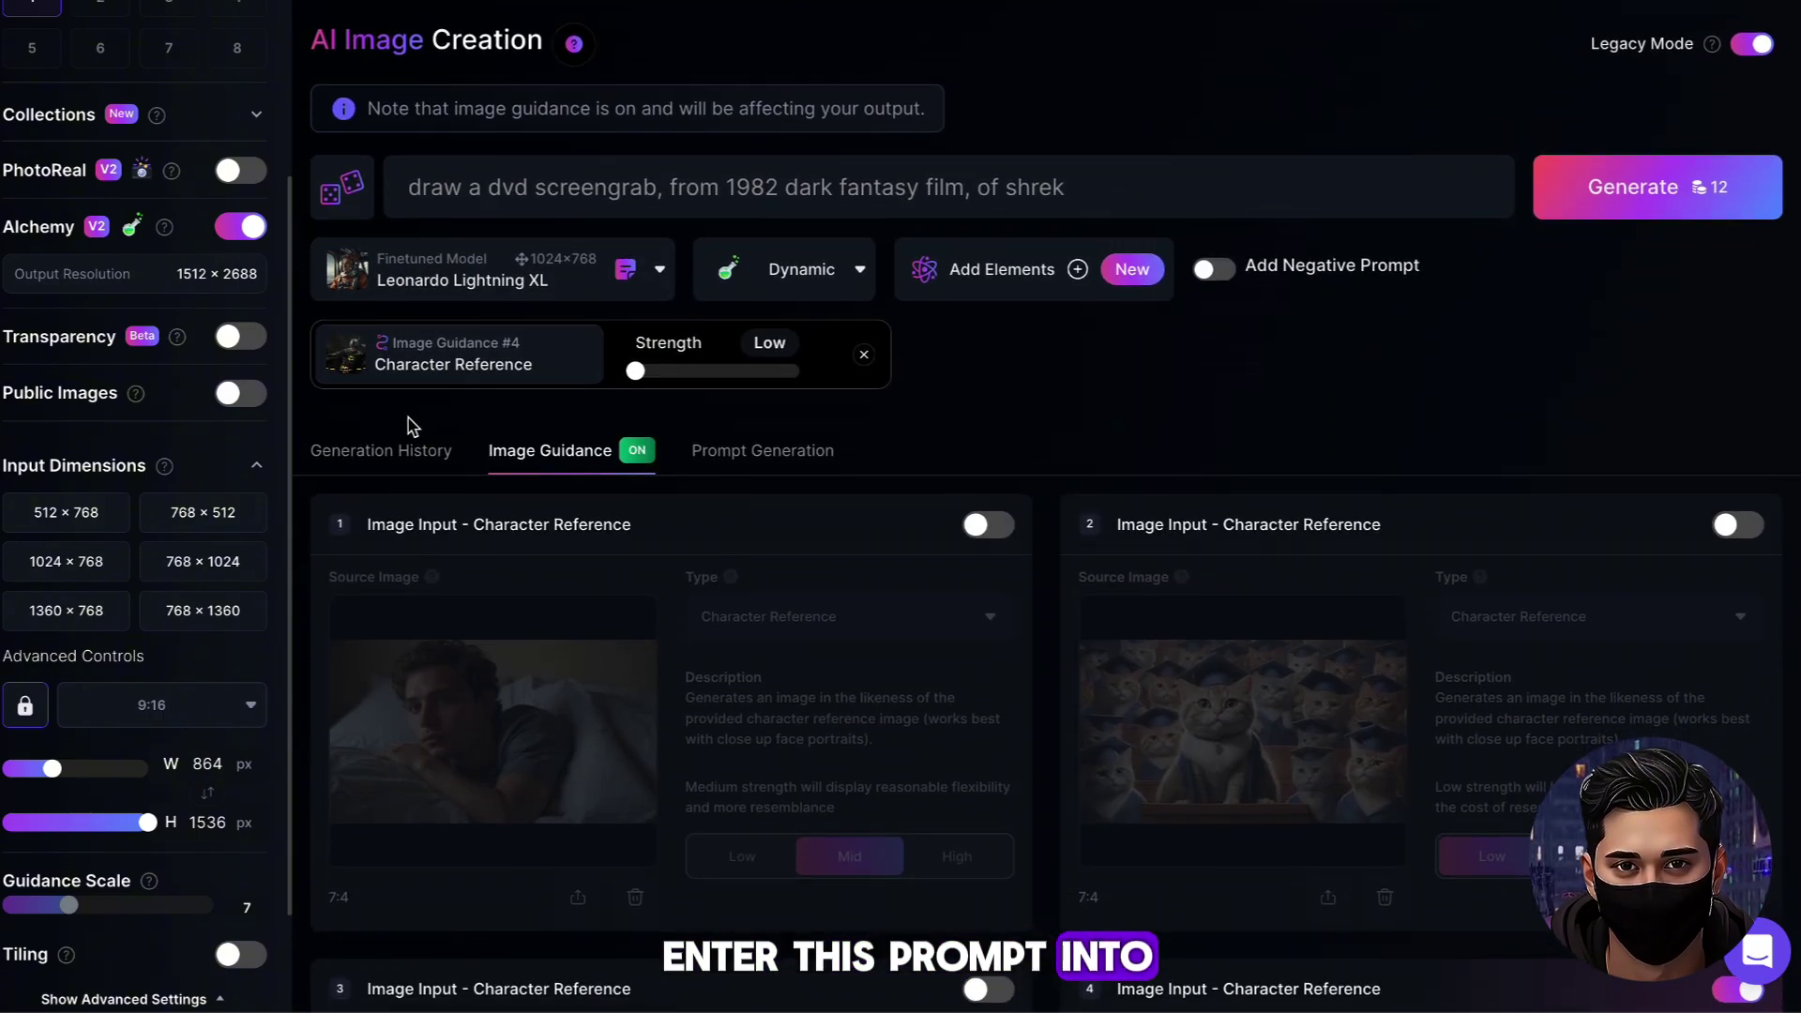
left_click_drag(1092, 183, 1036, 193)
type("ba")
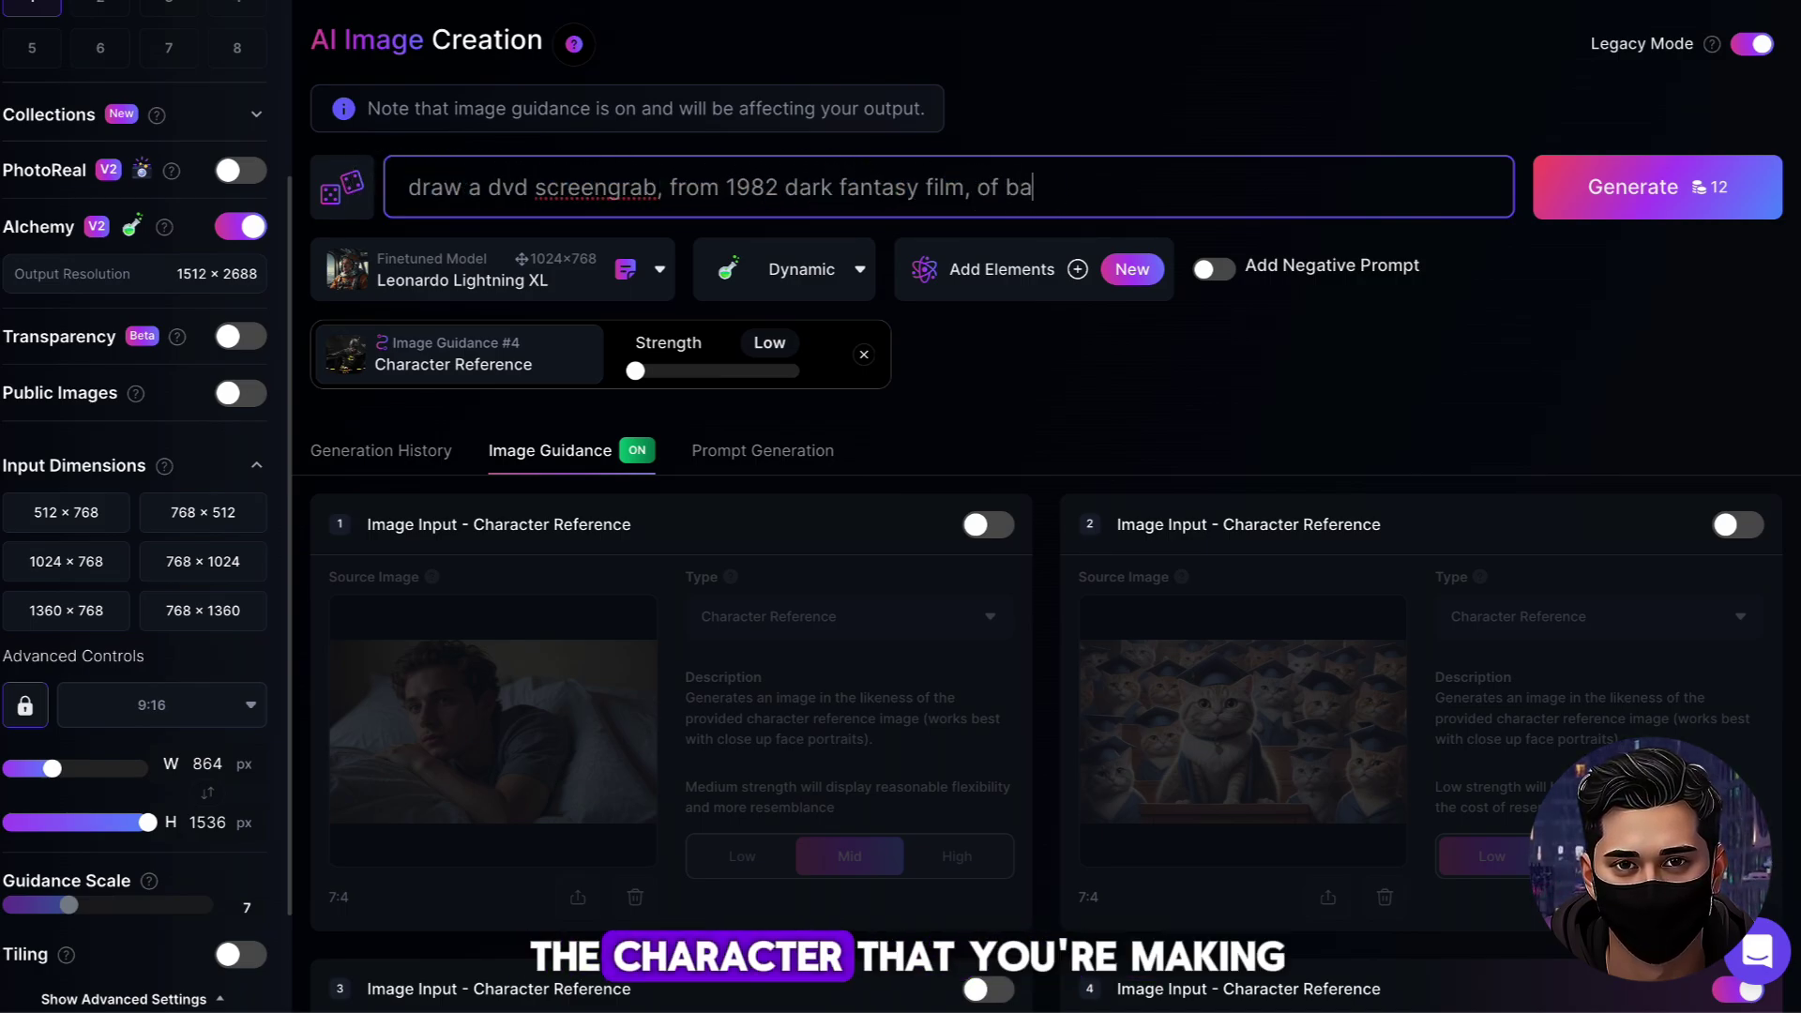
type("tman")
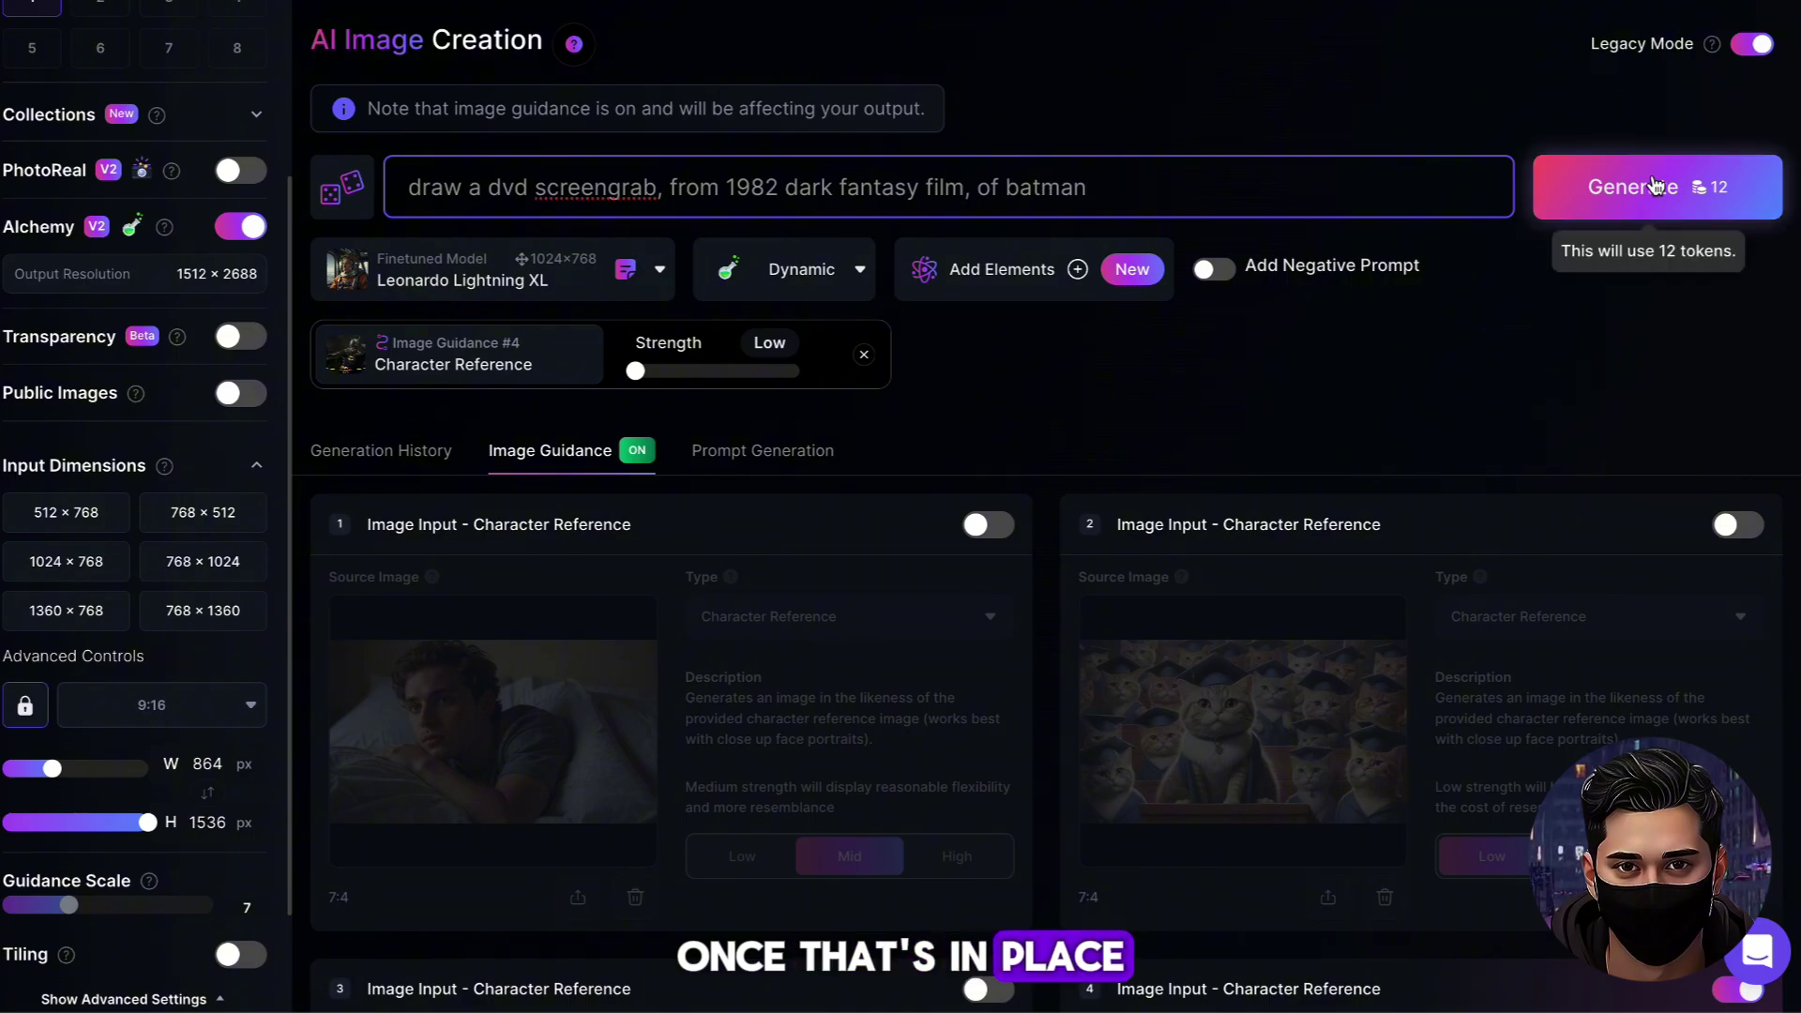
left_click(1651, 183)
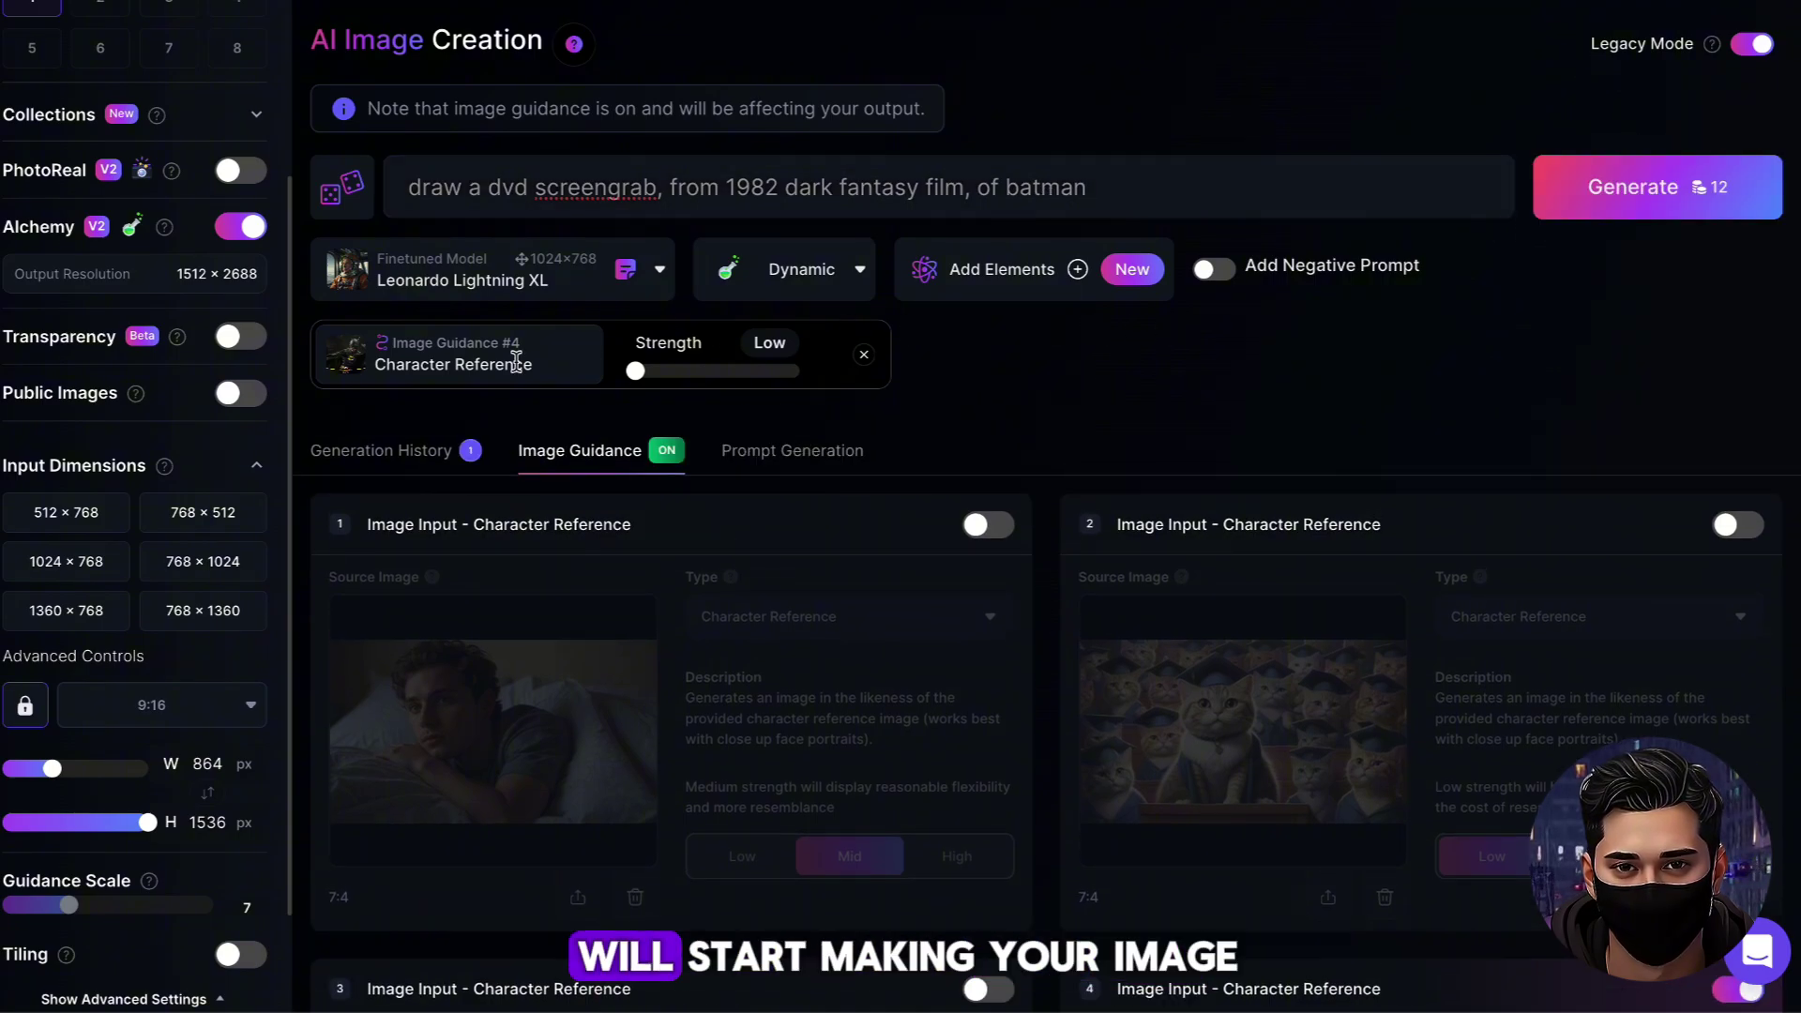
- Open the newly generated Batman image from the generation history at full size and inspect it
left_click(399, 451)
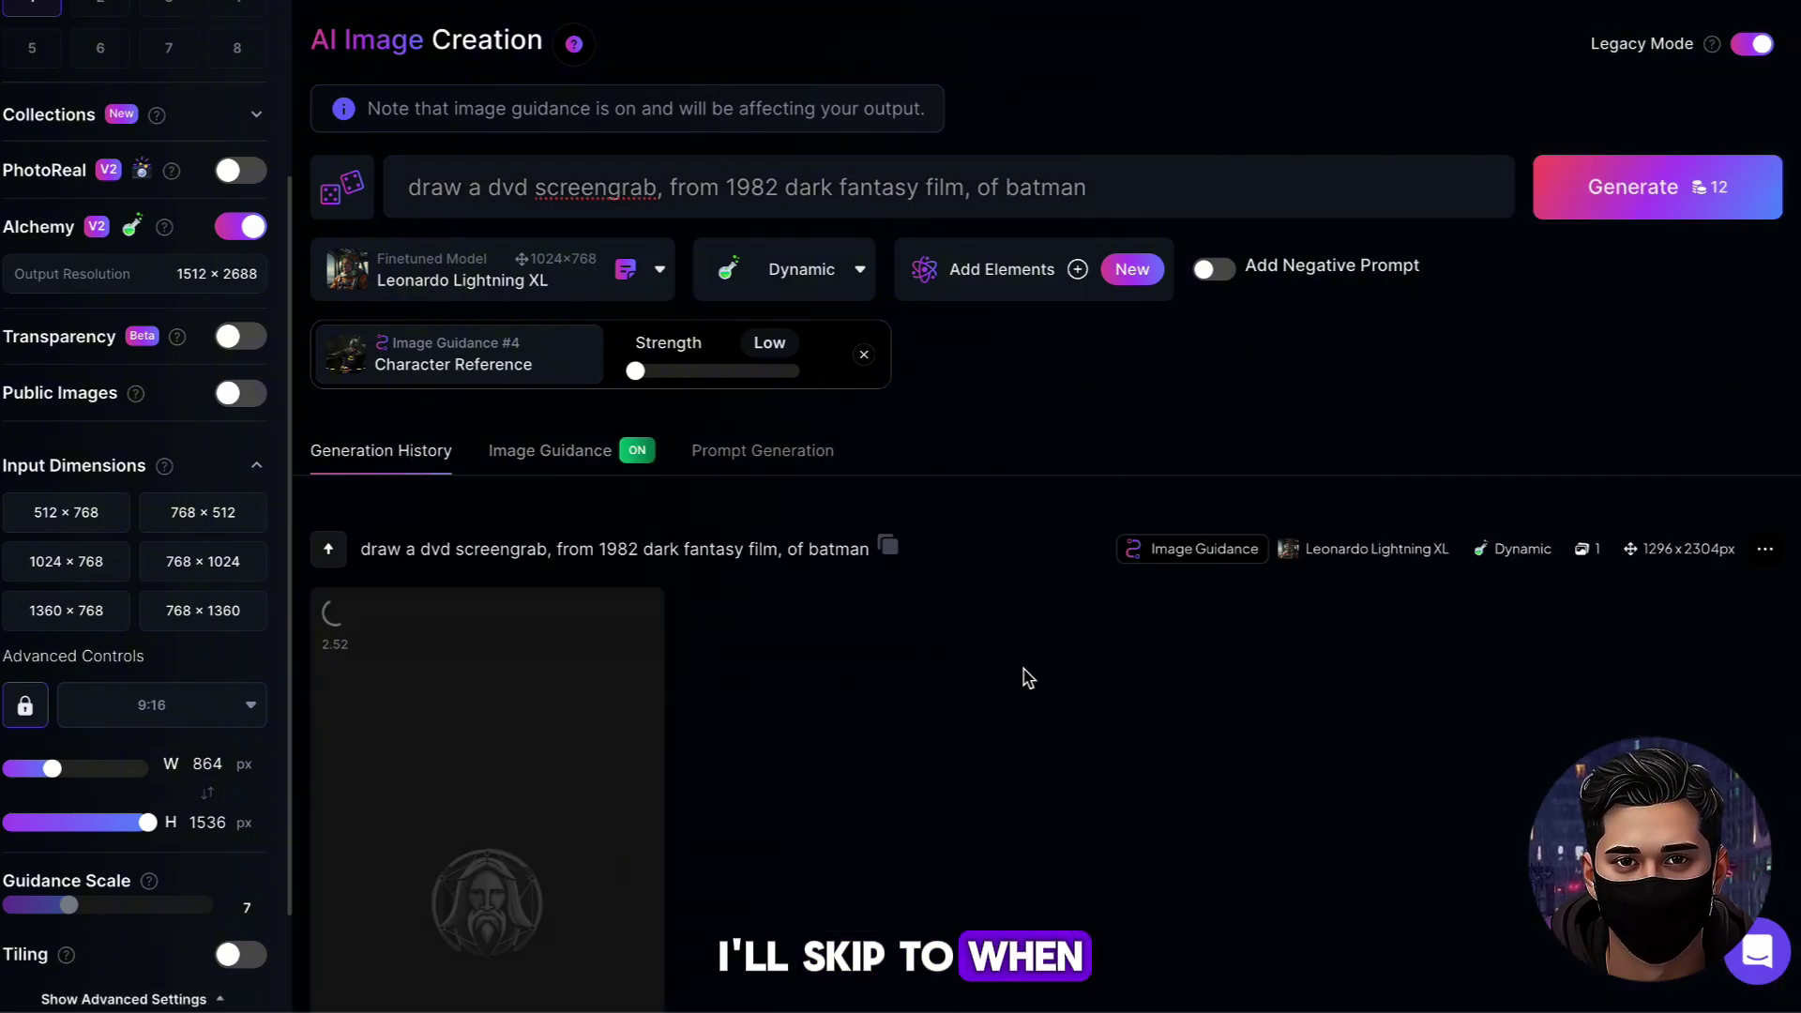
scroll(1027, 675, "down", 1)
scroll(1028, 675, "down", 2)
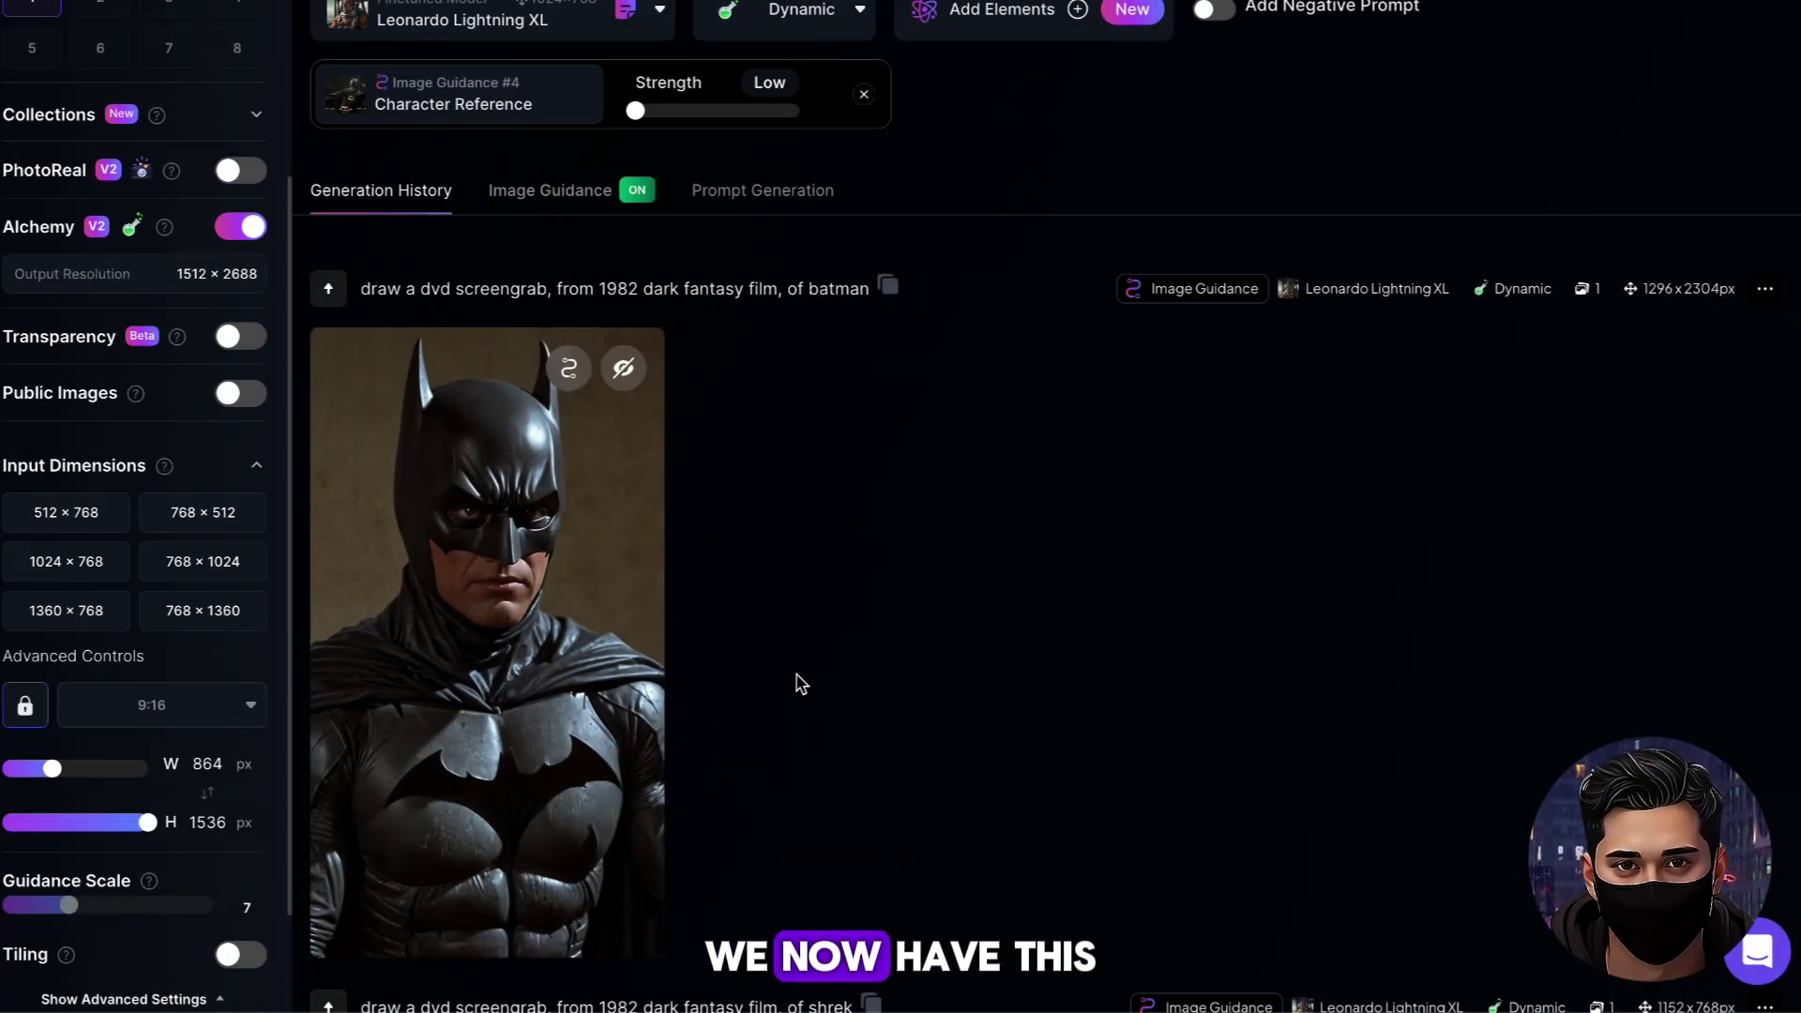
left_click(569, 608)
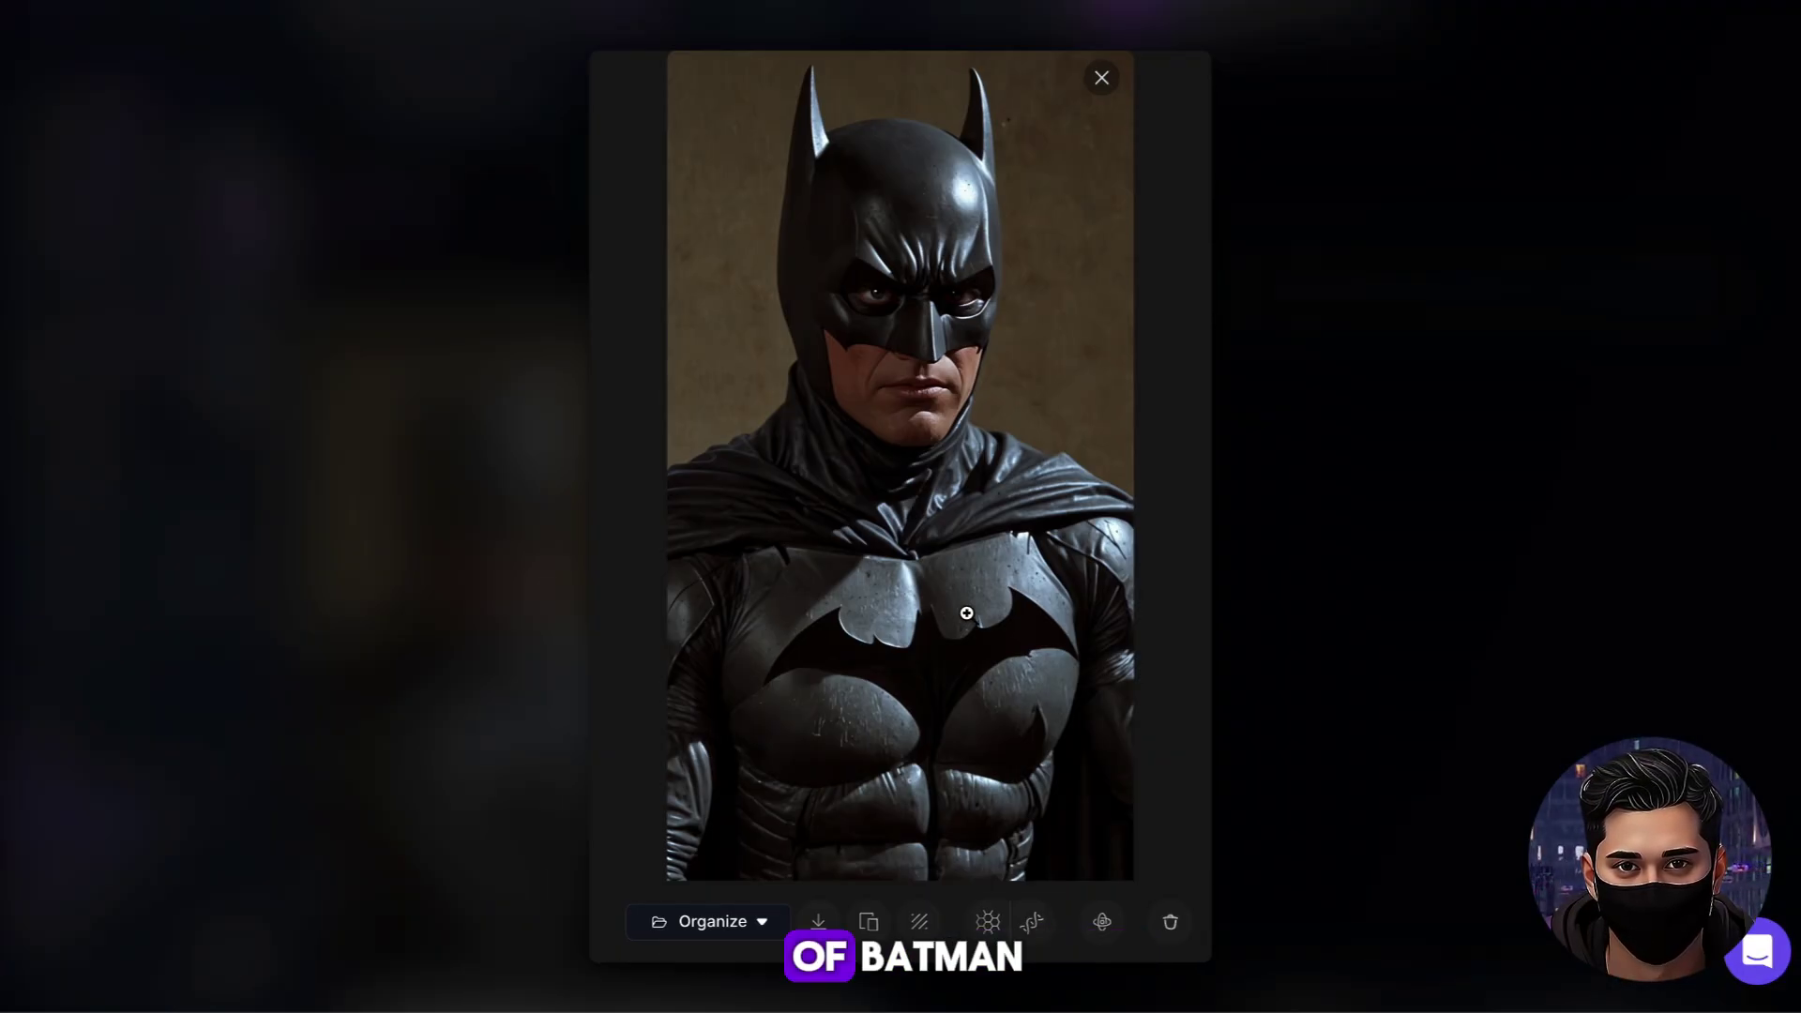
left_click(1420, 499)
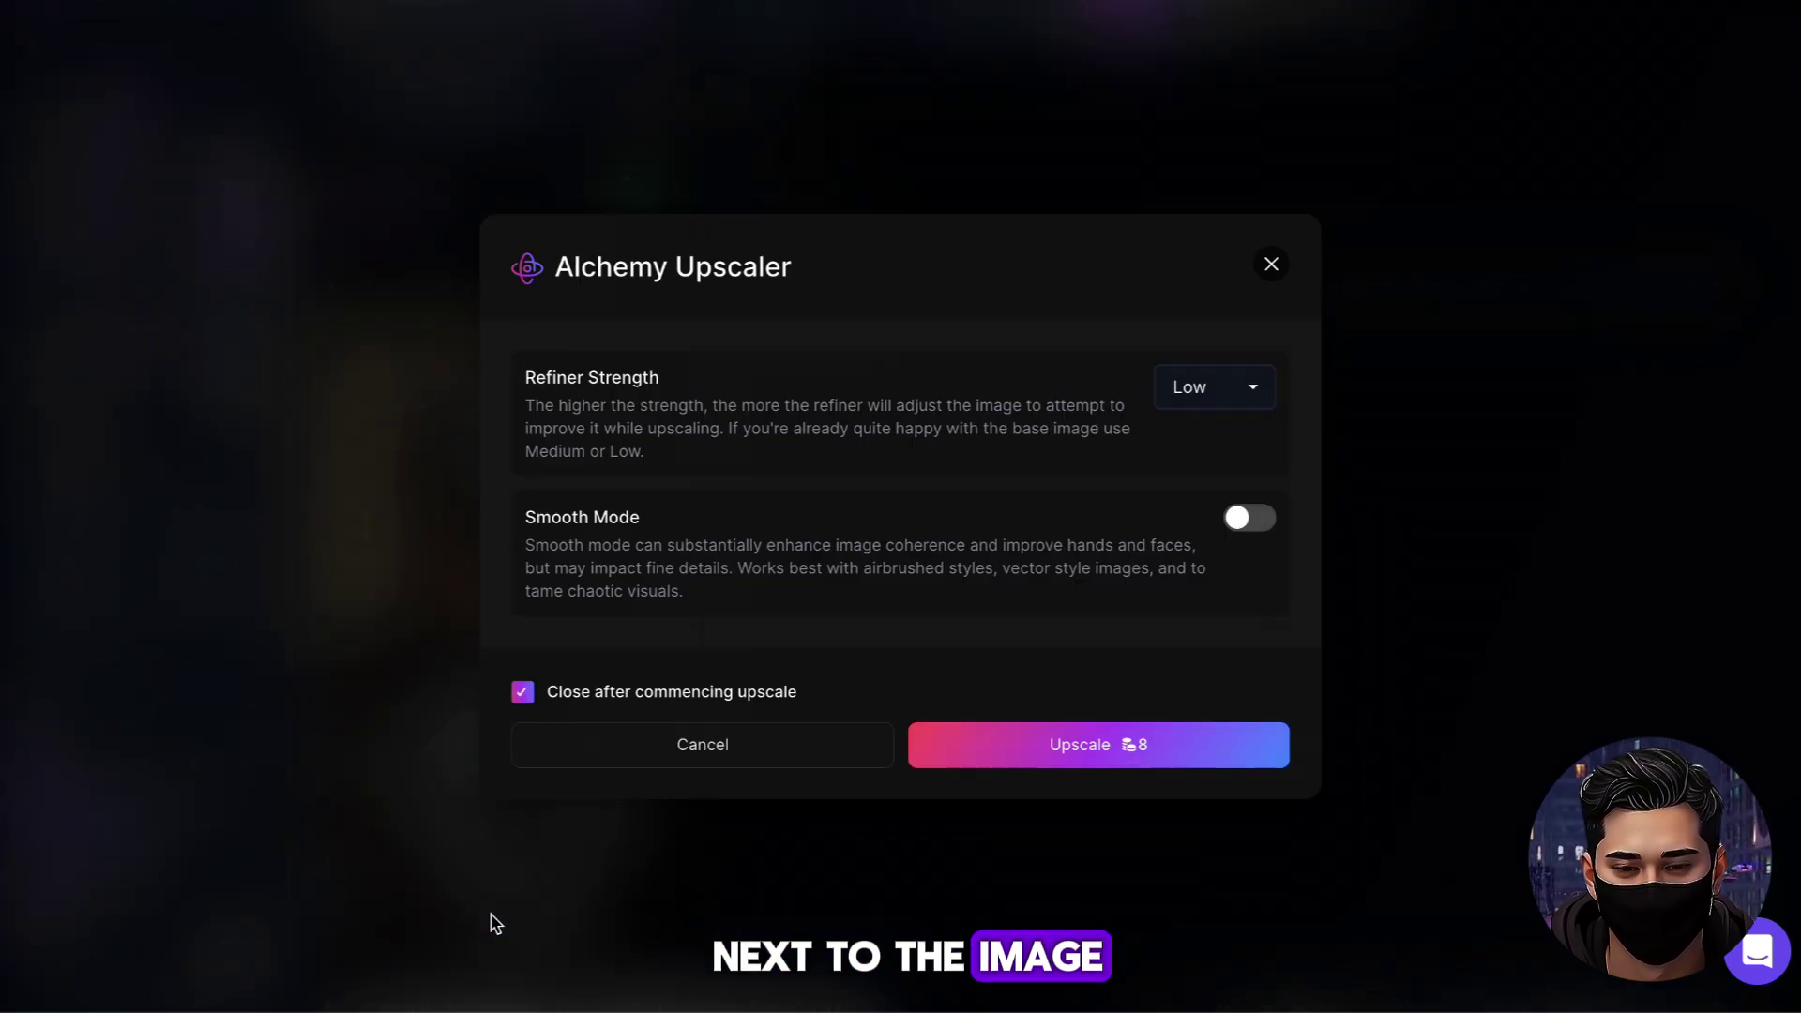
- Upscale the generated Batman image with the Alchemy Upscaler at Low refiner strength, with Smooth Mode off
left_click(489, 918)
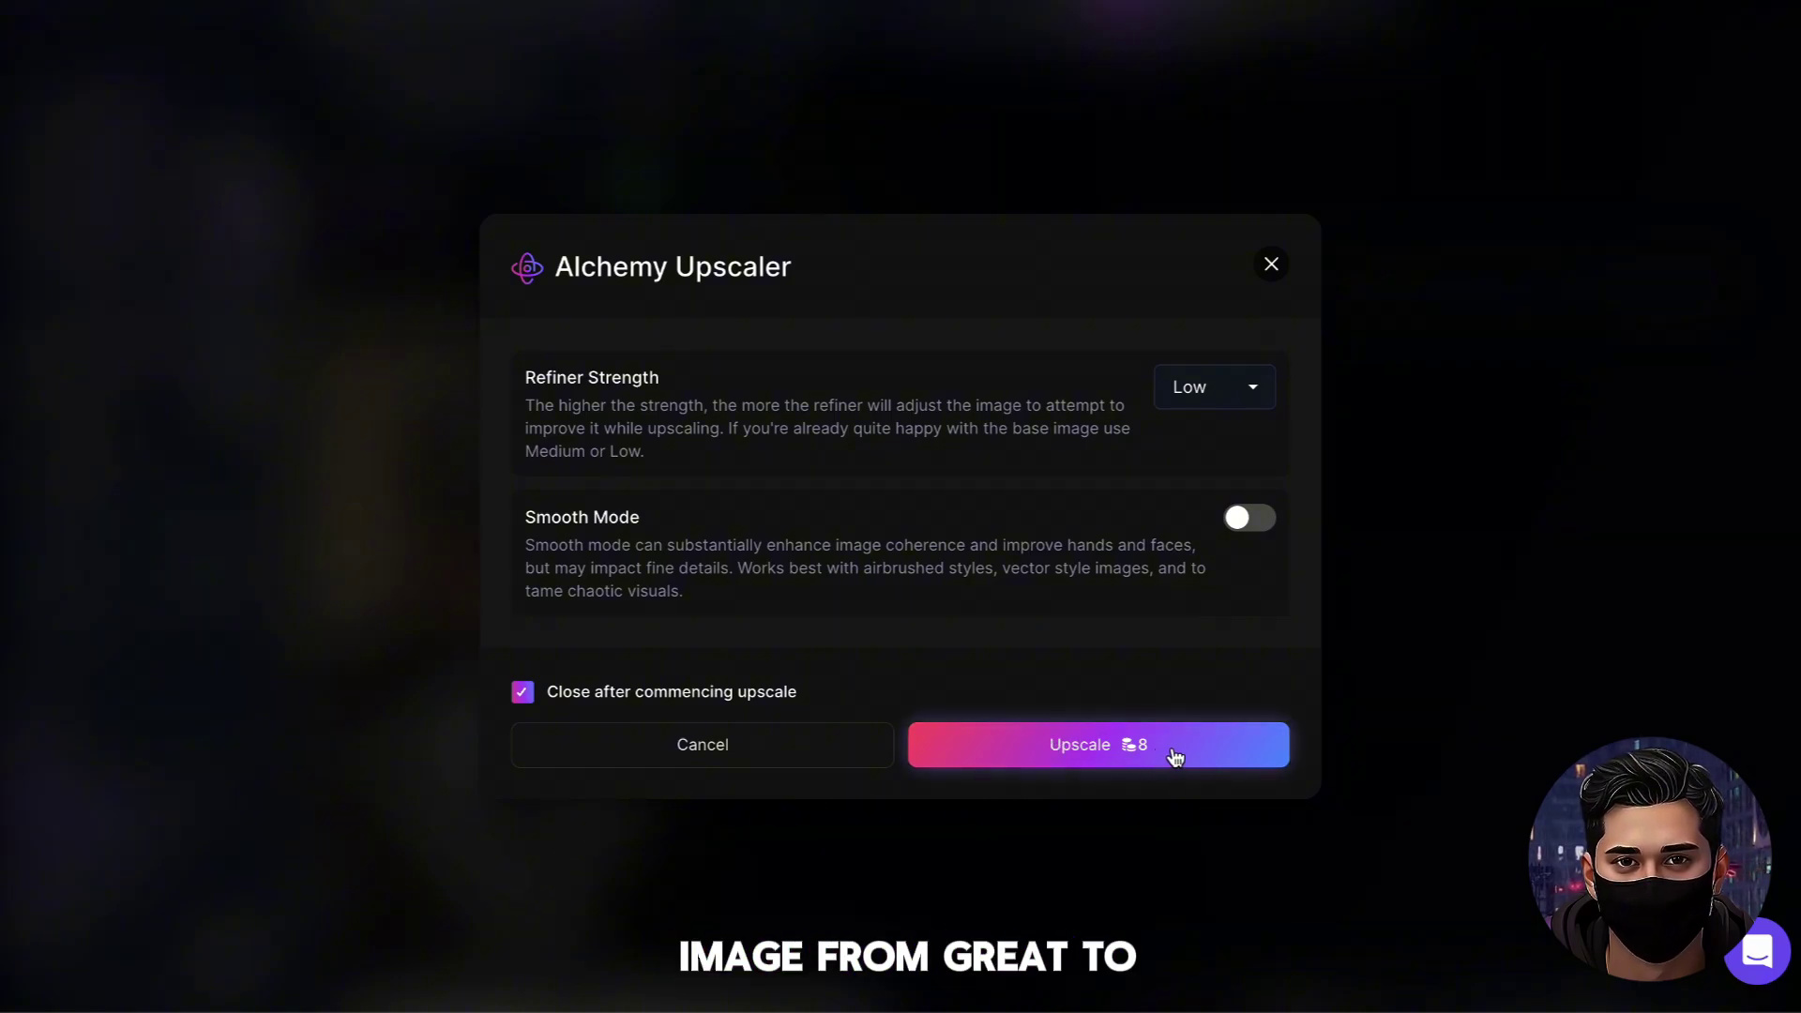
left_click(1126, 758)
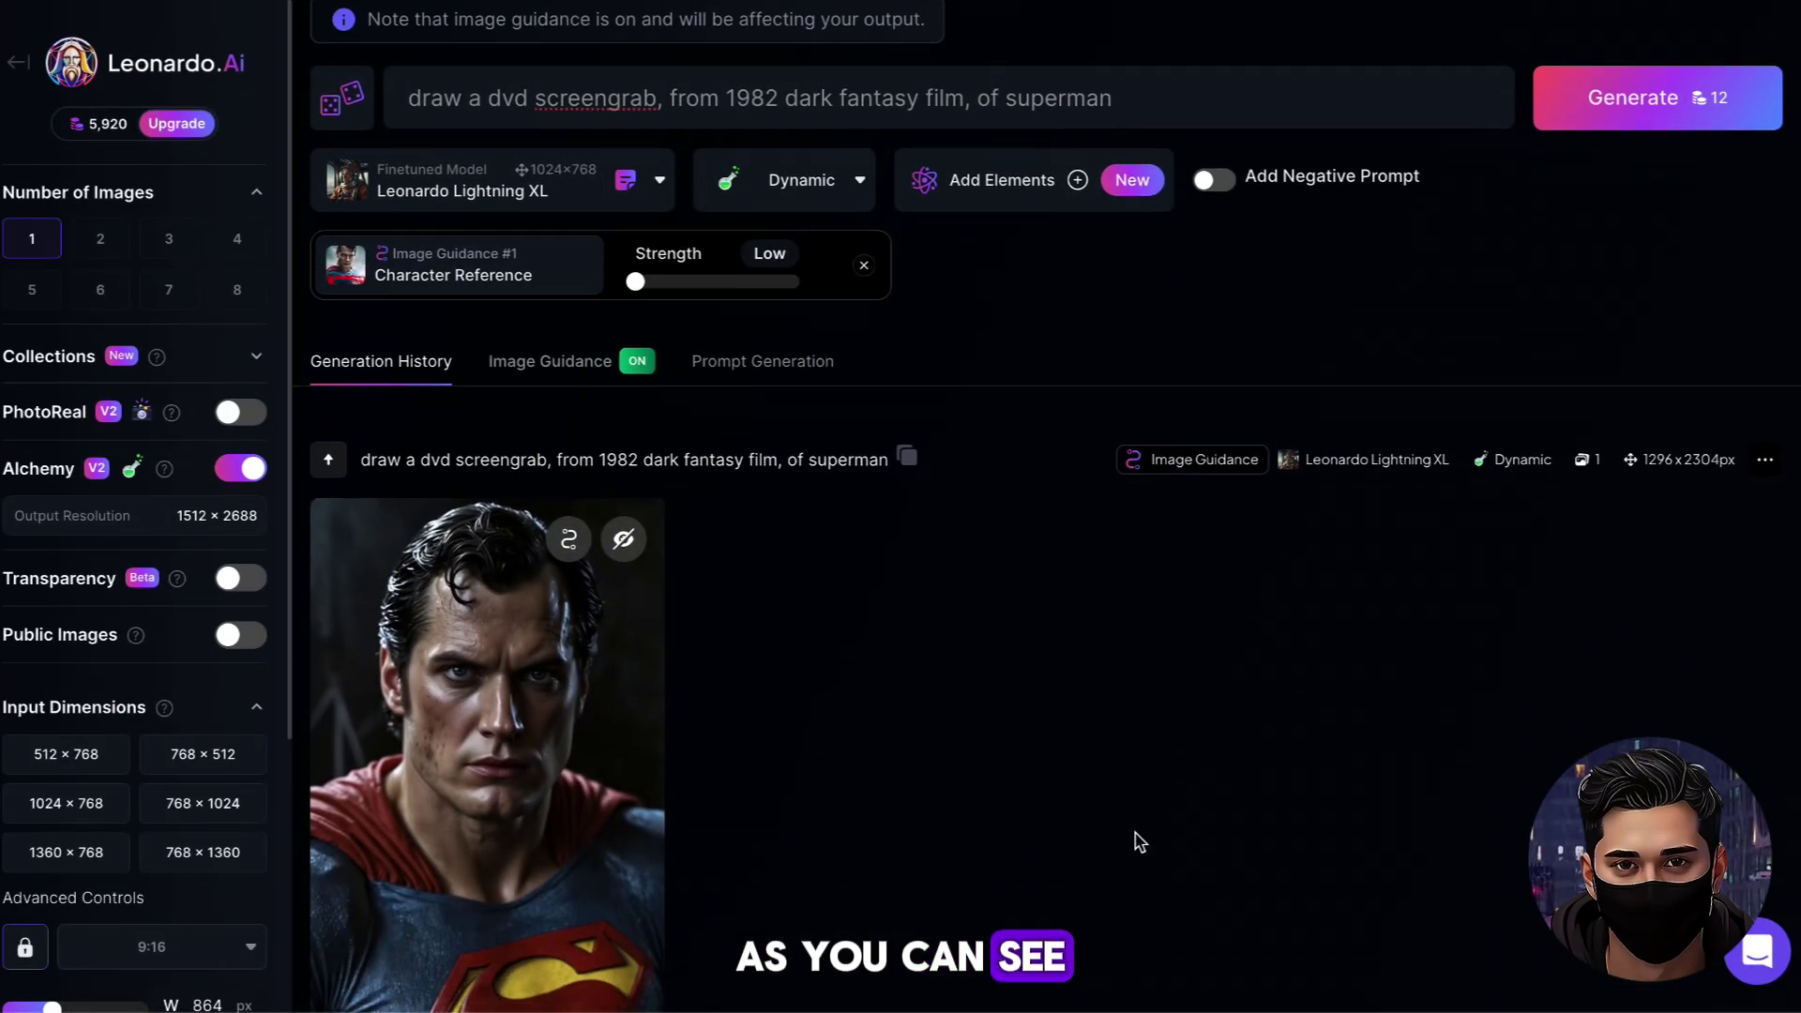
- Look through the generated superhero images in the generation history and in the Personal Feed
scroll(1135, 838, "down", 2)
scroll(1138, 839, "down", 15)
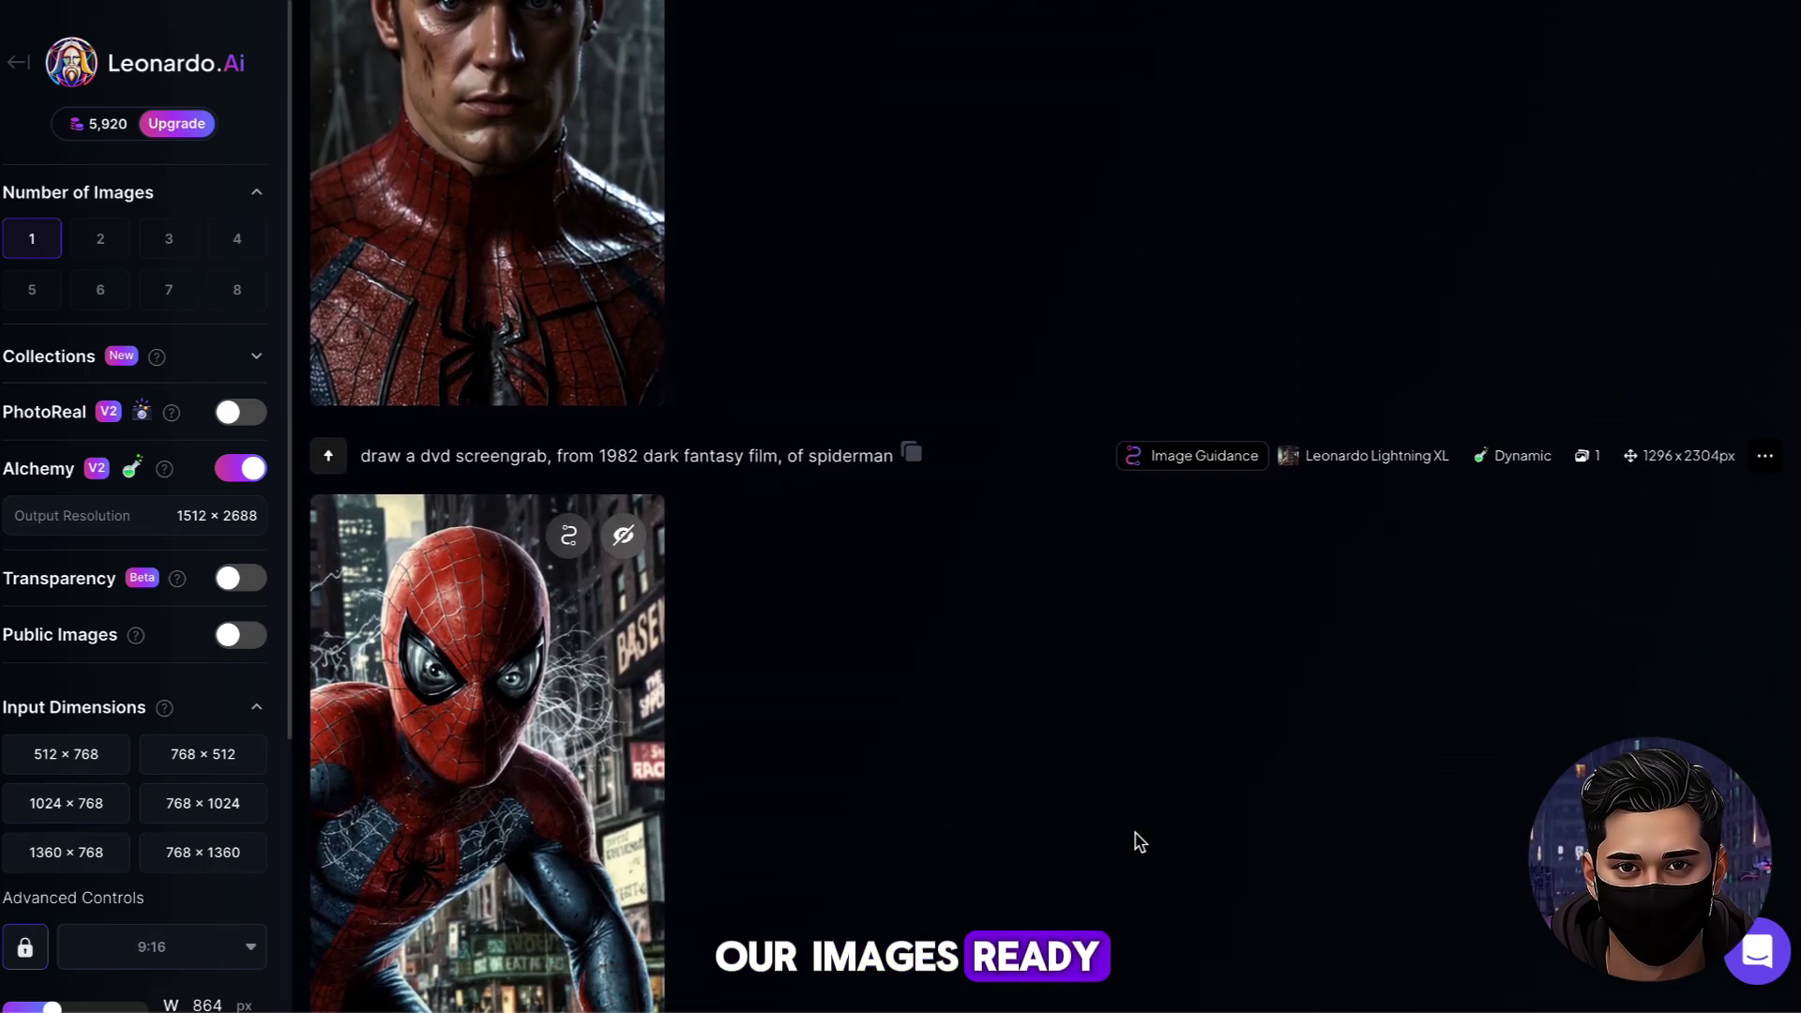
scroll(1139, 839, "down", 9)
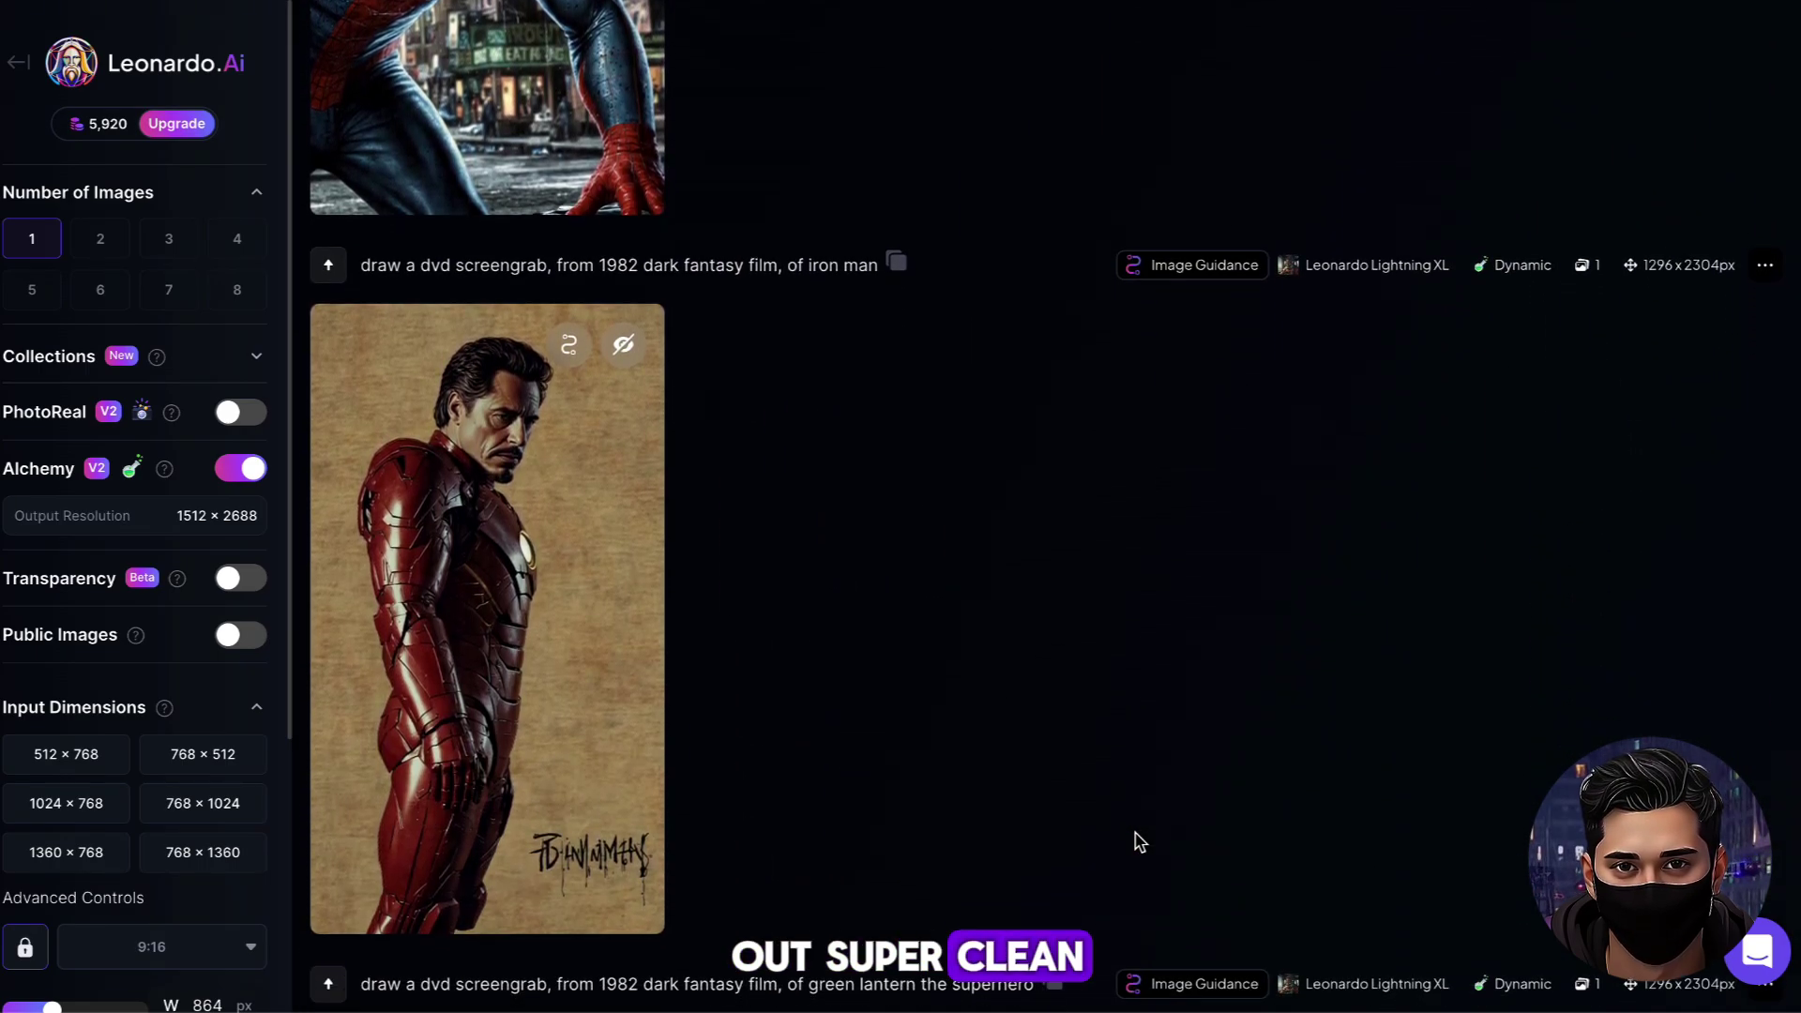
scroll(1139, 841, "down", 15)
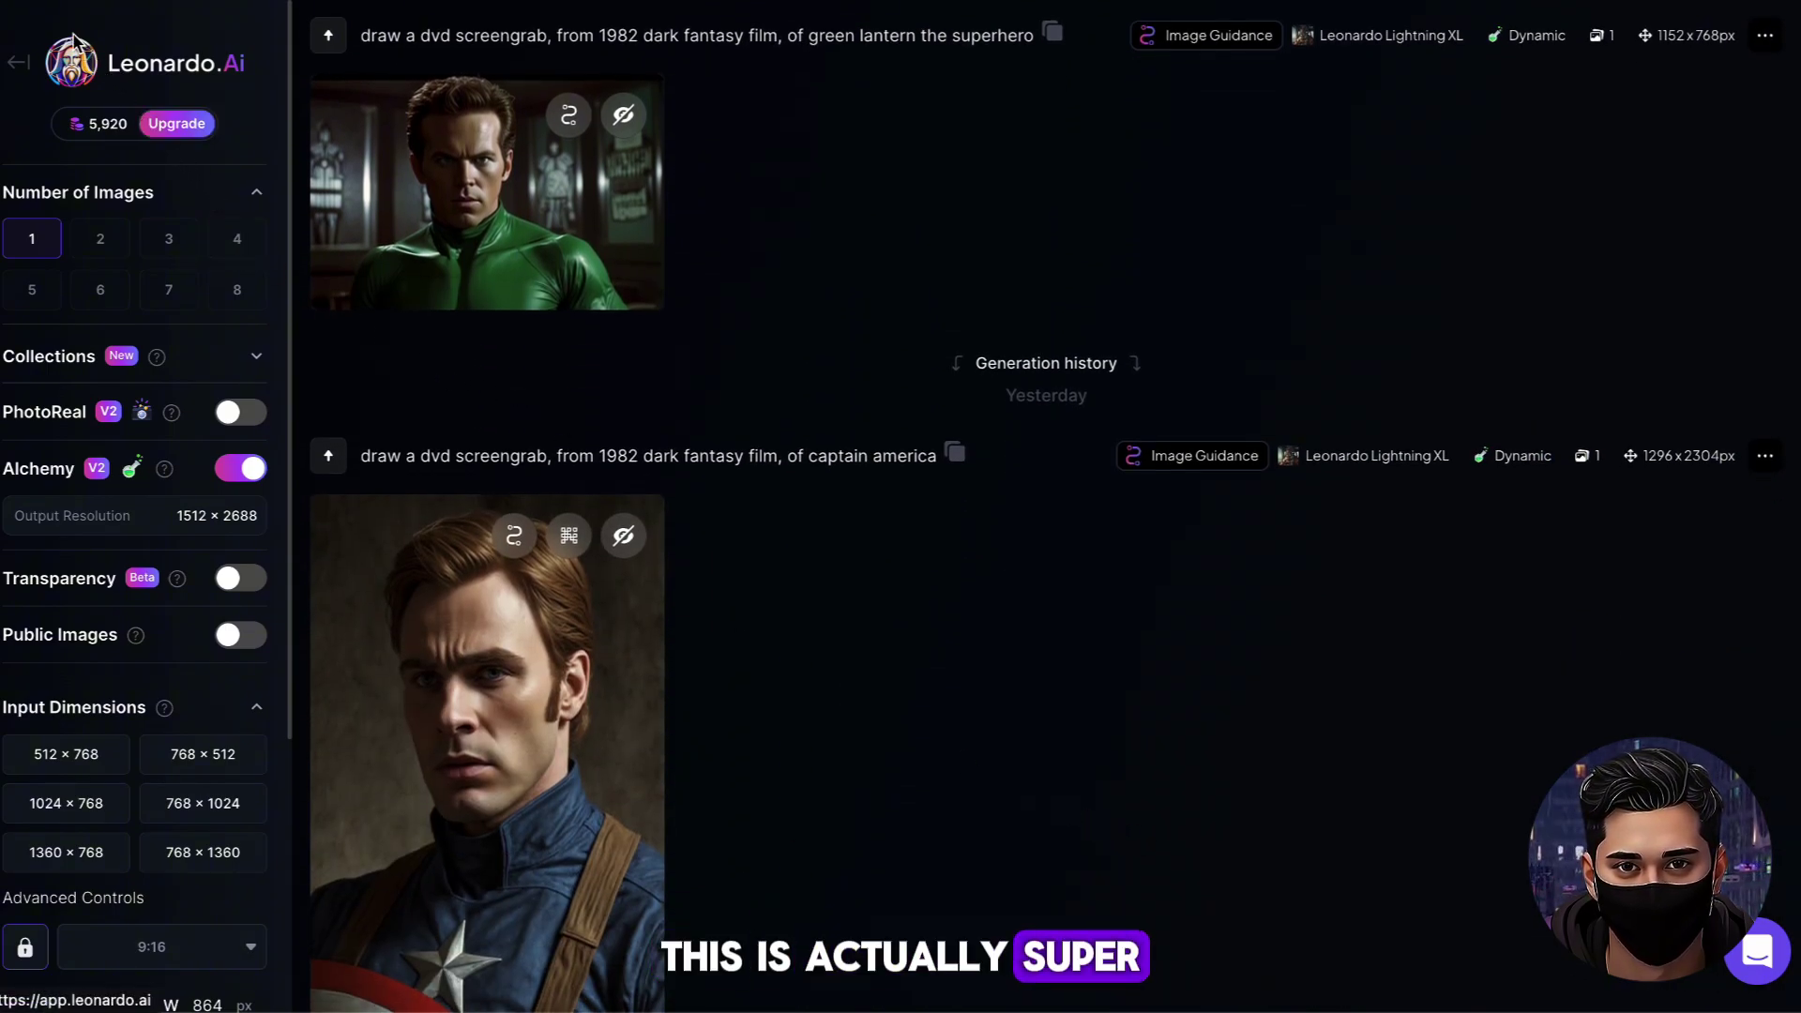
left_click(21, 73)
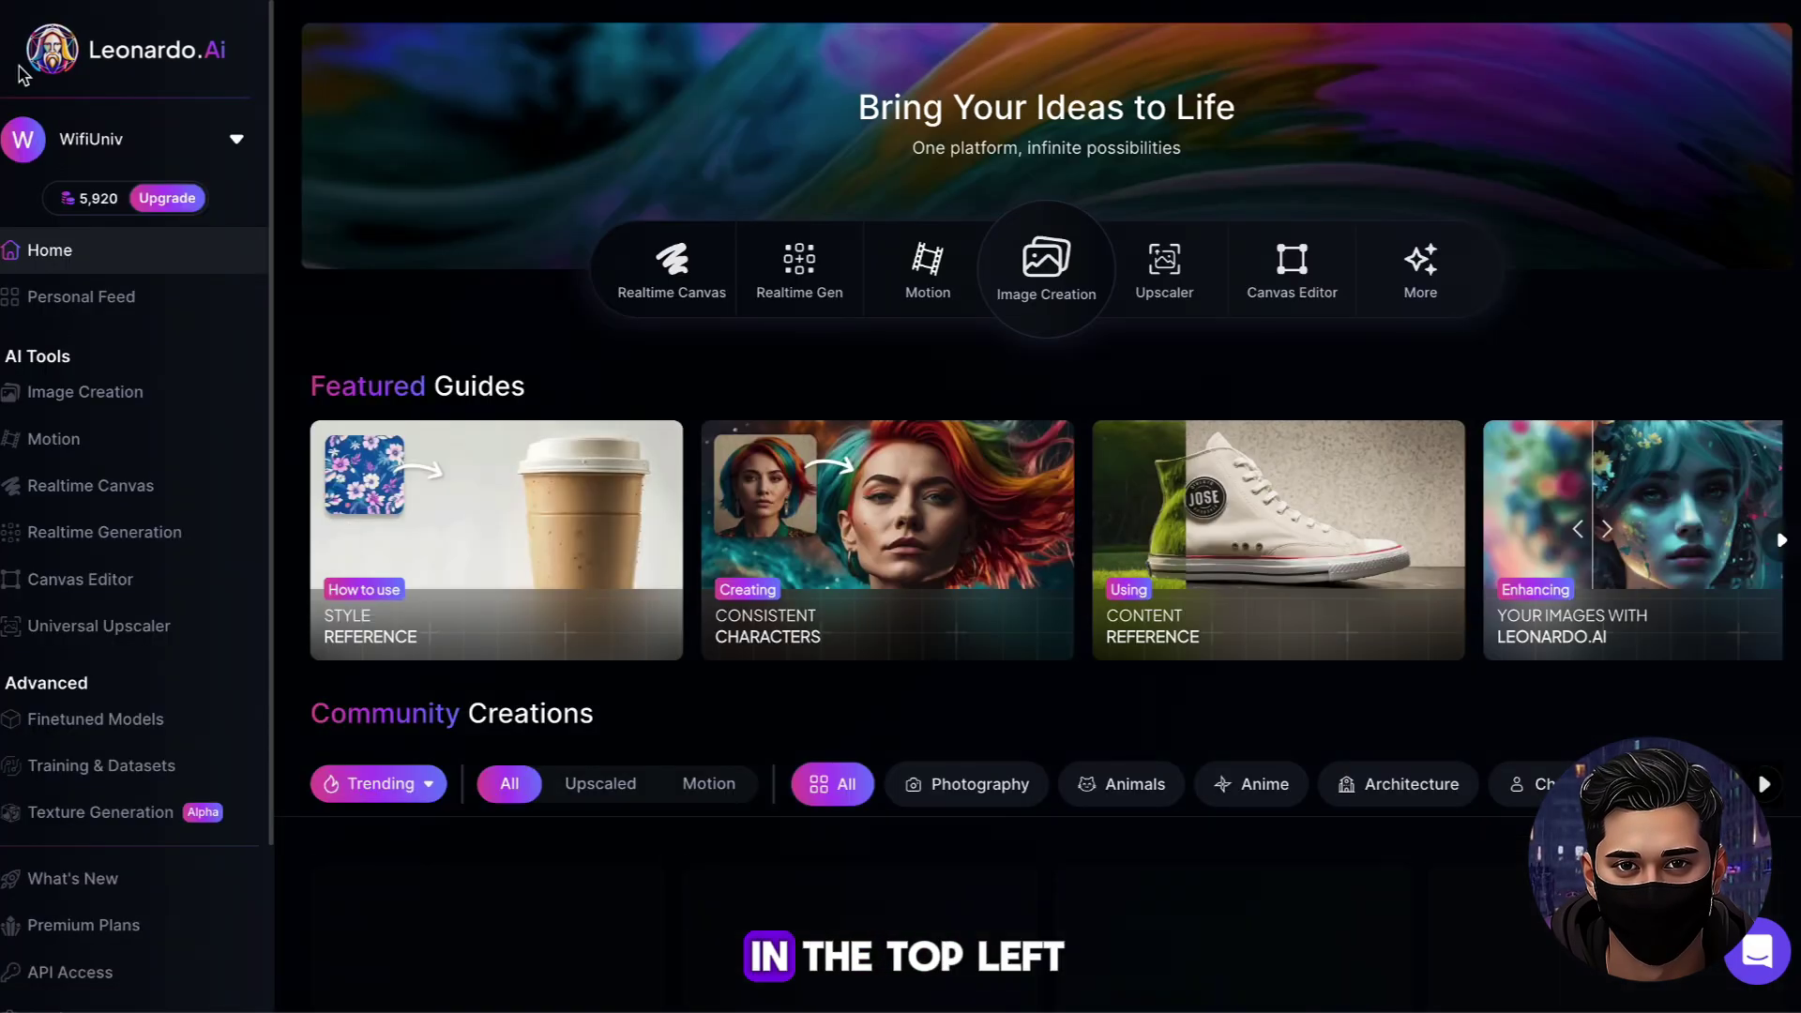
left_click(89, 296)
scroll(903, 521, "down", 5)
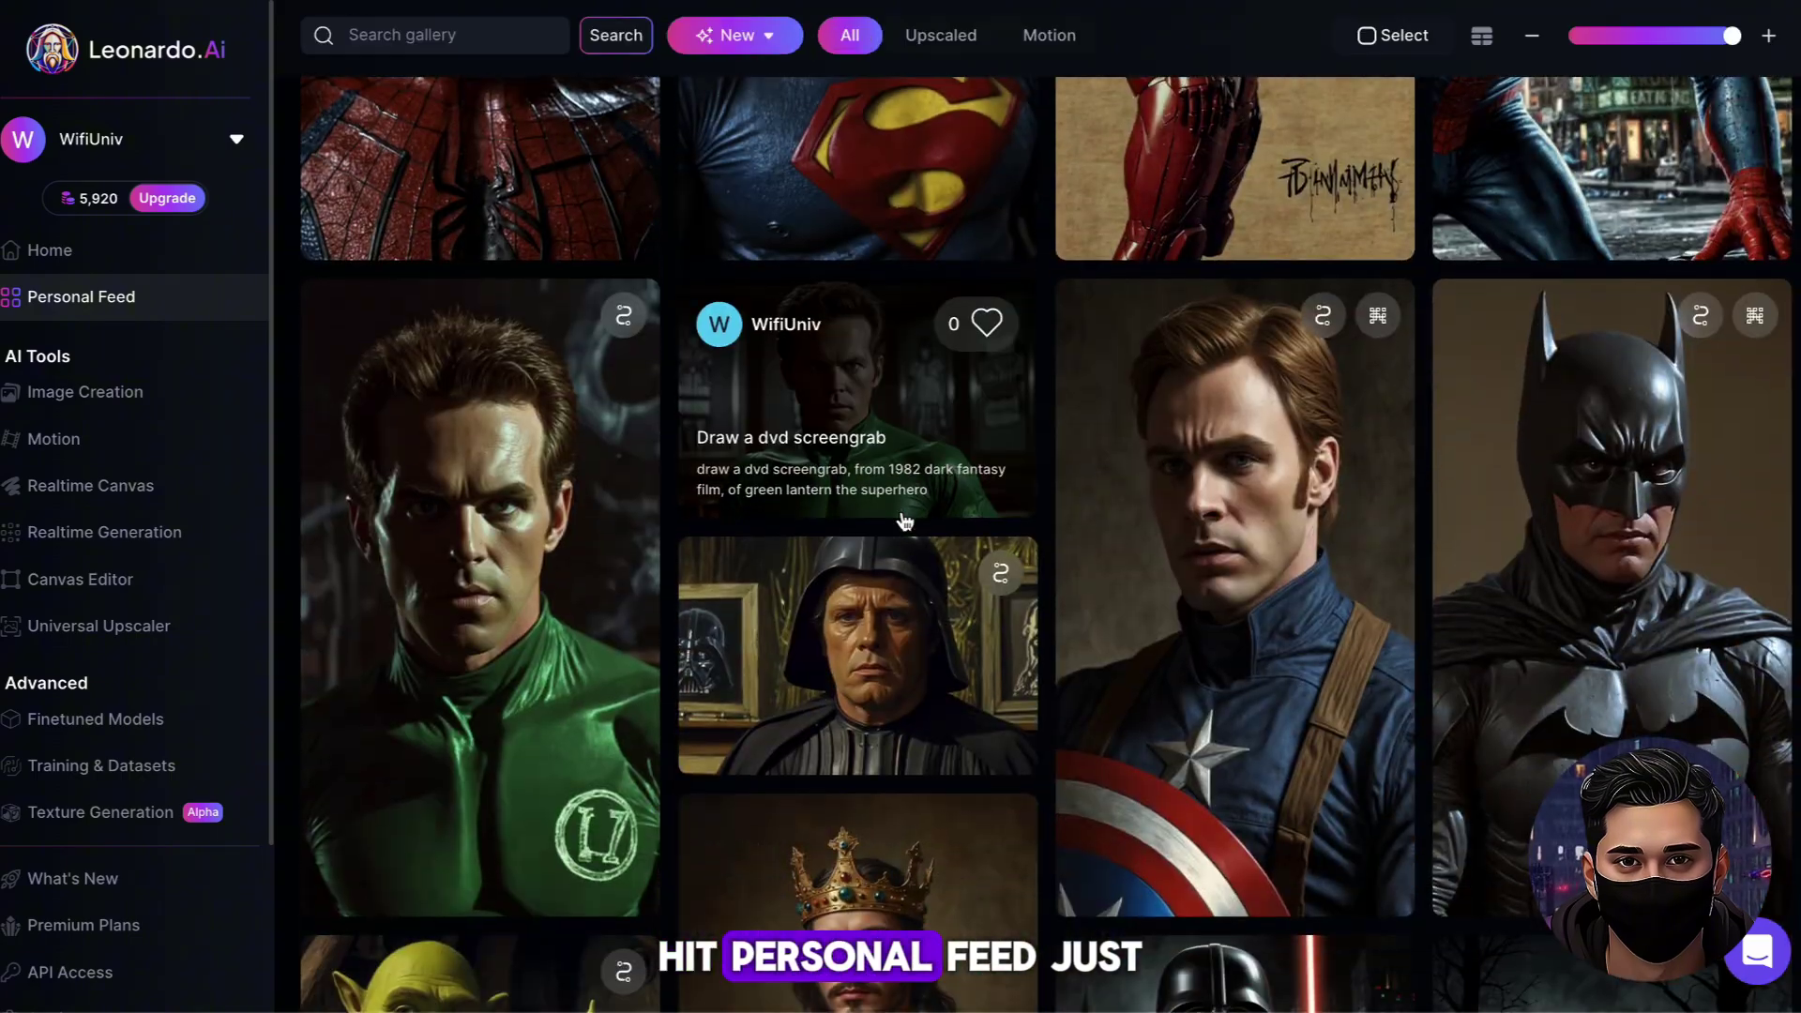
scroll(903, 522, "down", 4)
scroll(904, 515, "up", 4)
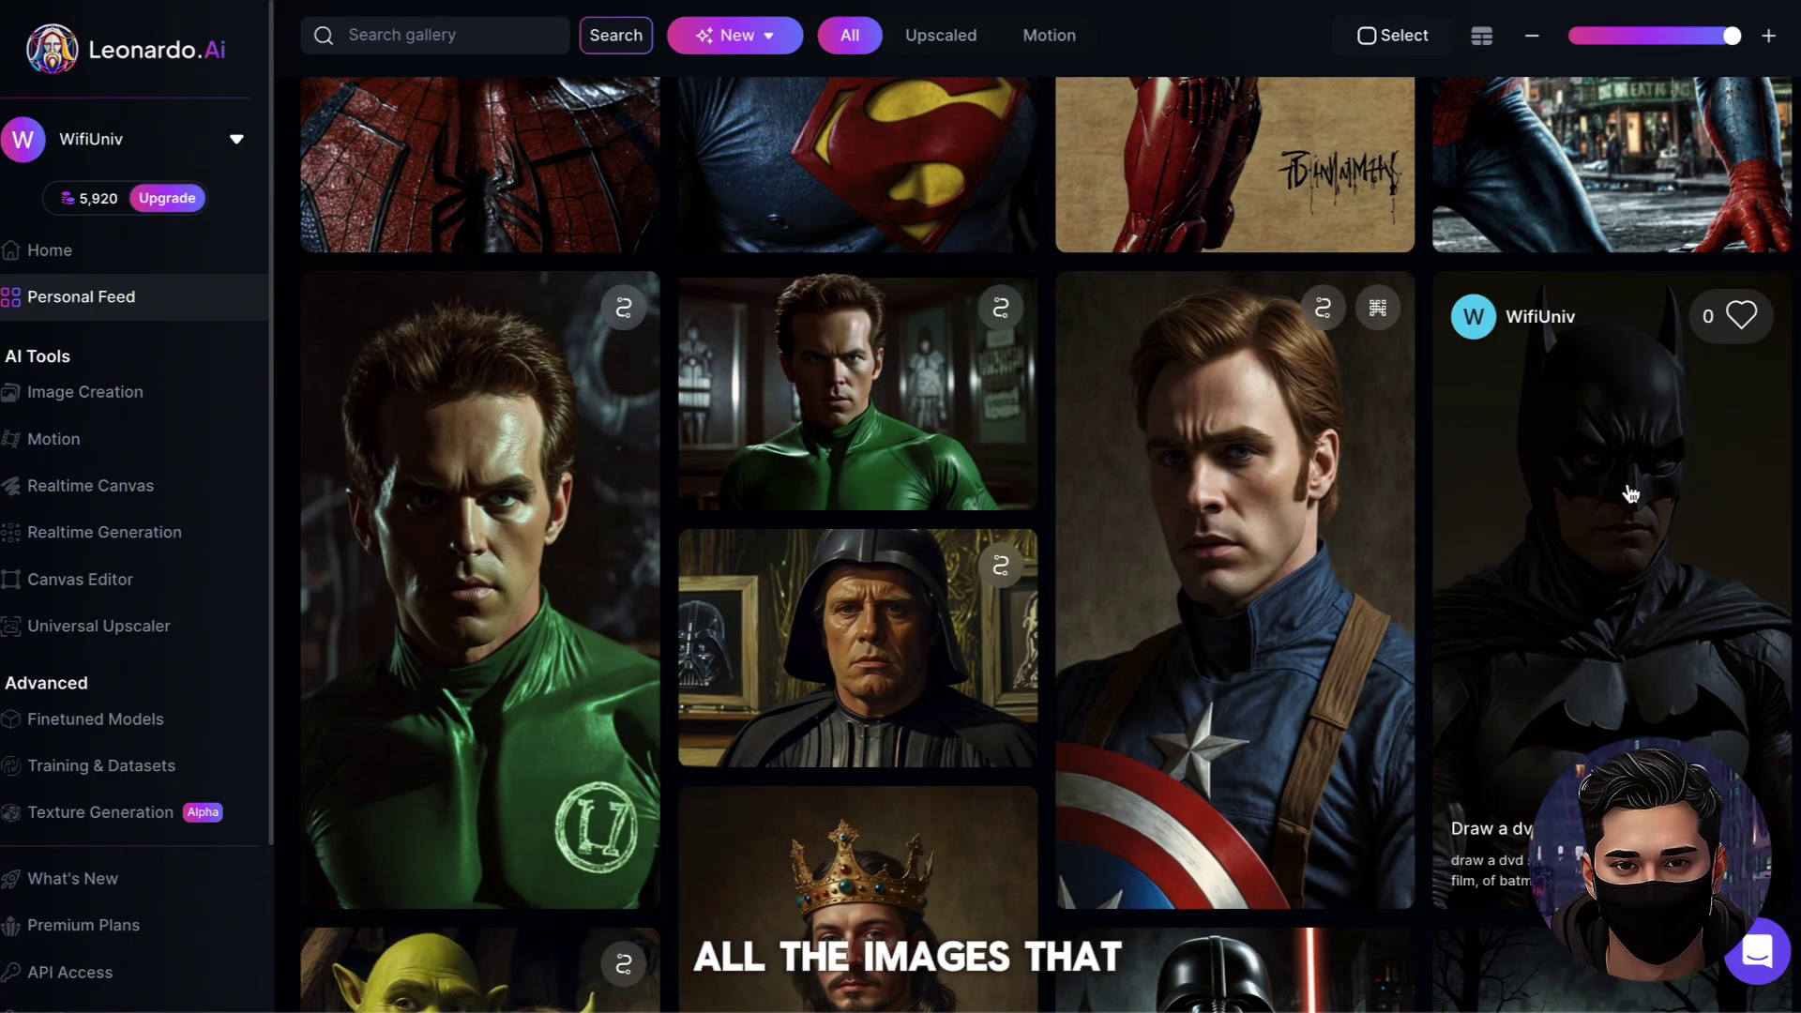
- Open the Batman image from the feed and generate an Image2Motion video from it with a lowered motion strength
left_click(1656, 614)
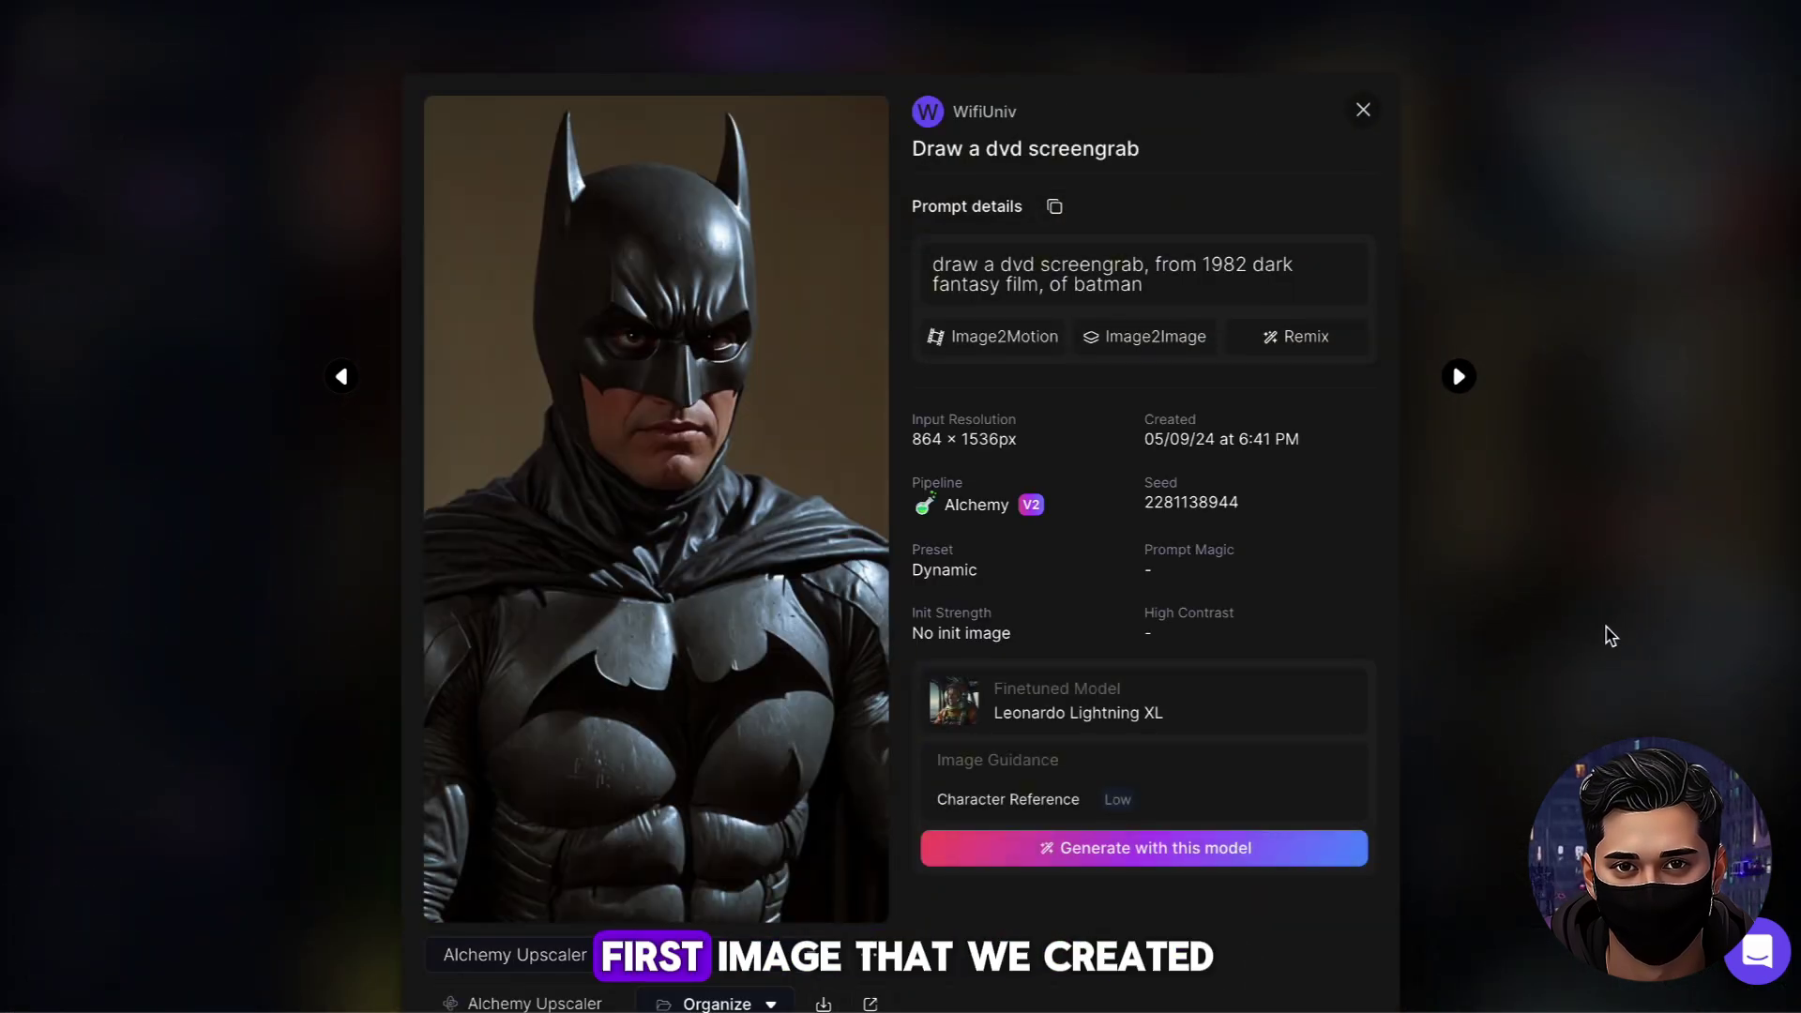
scroll(772, 758, "down", 2)
scroll(773, 755, "up", 2)
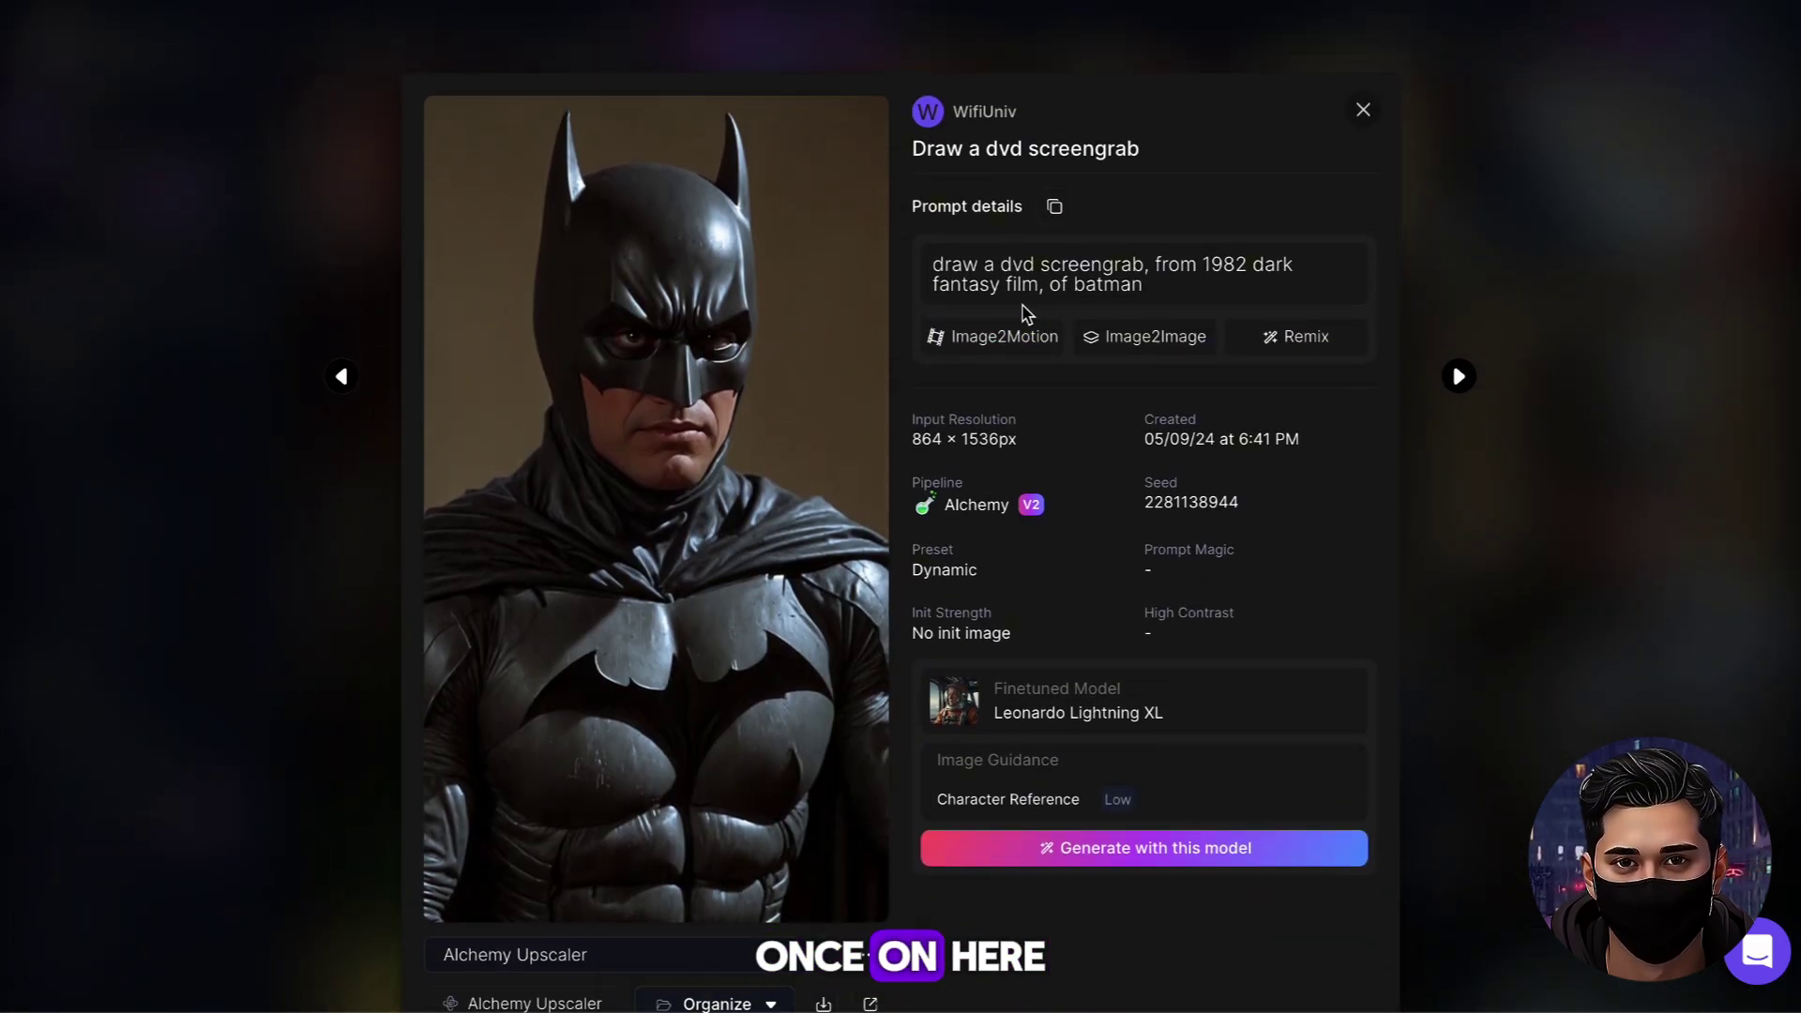
left_click(991, 345)
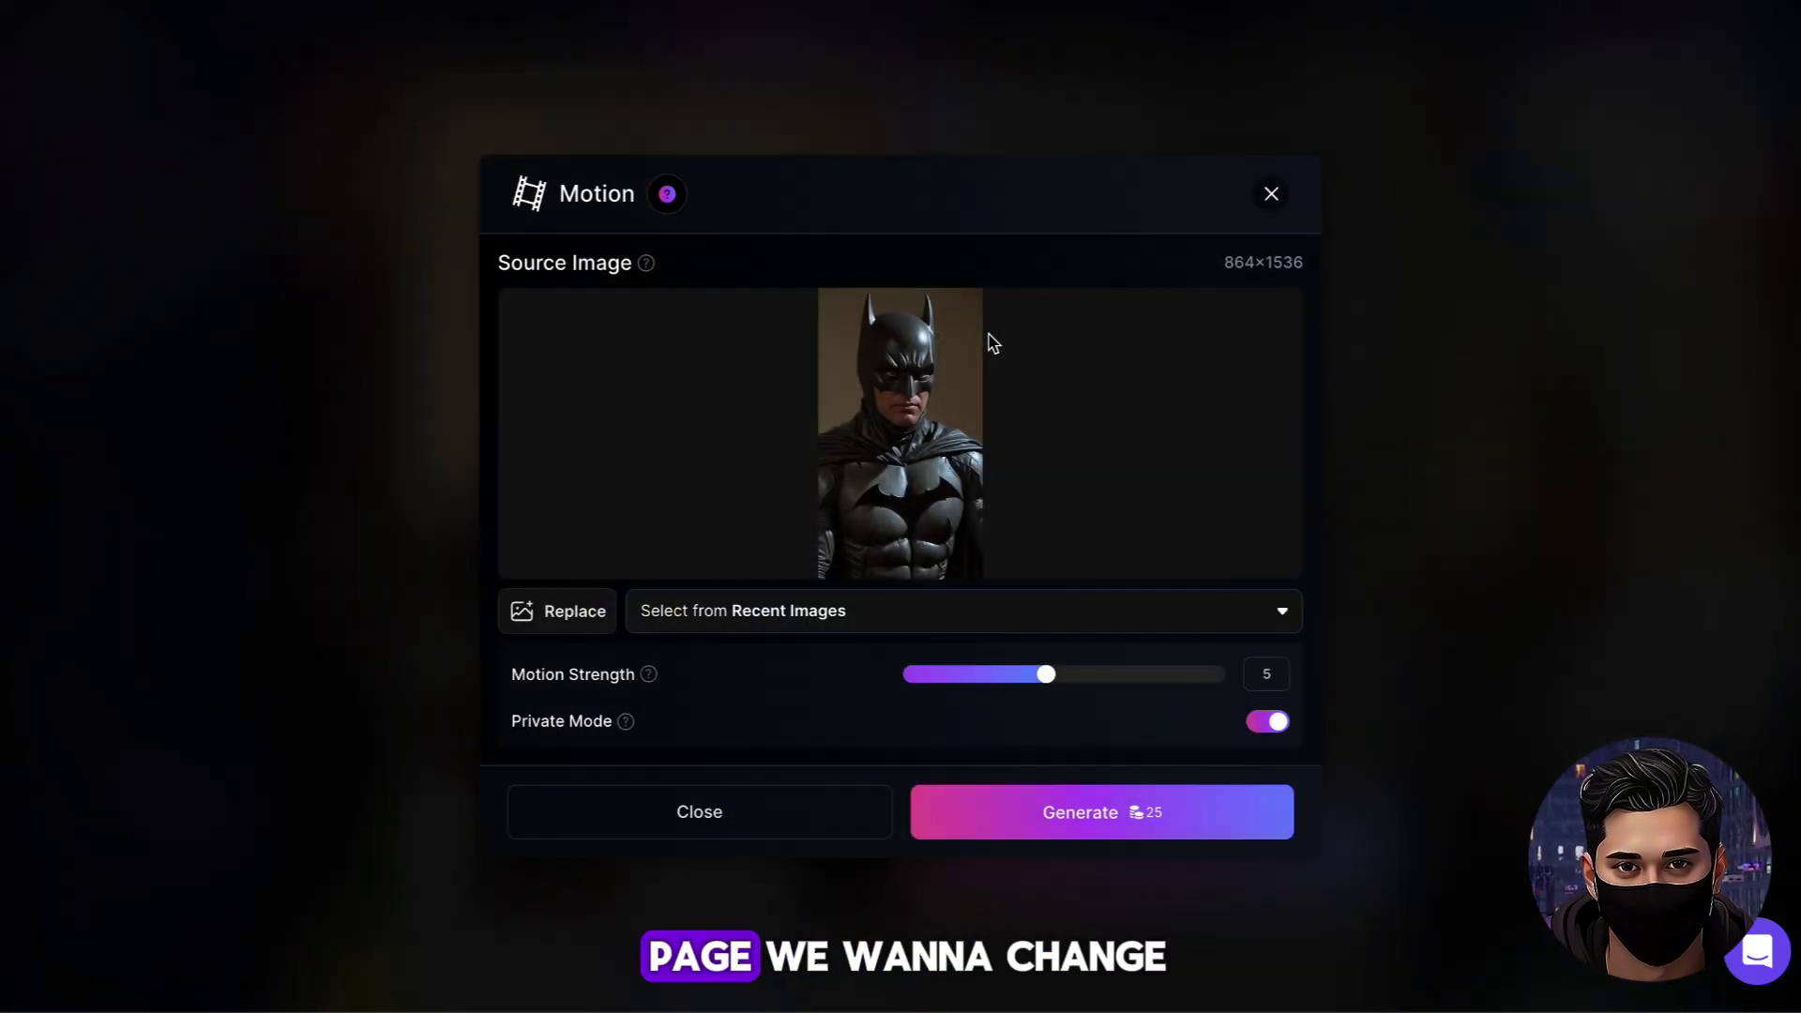
left_click_drag(1058, 676, 984, 680)
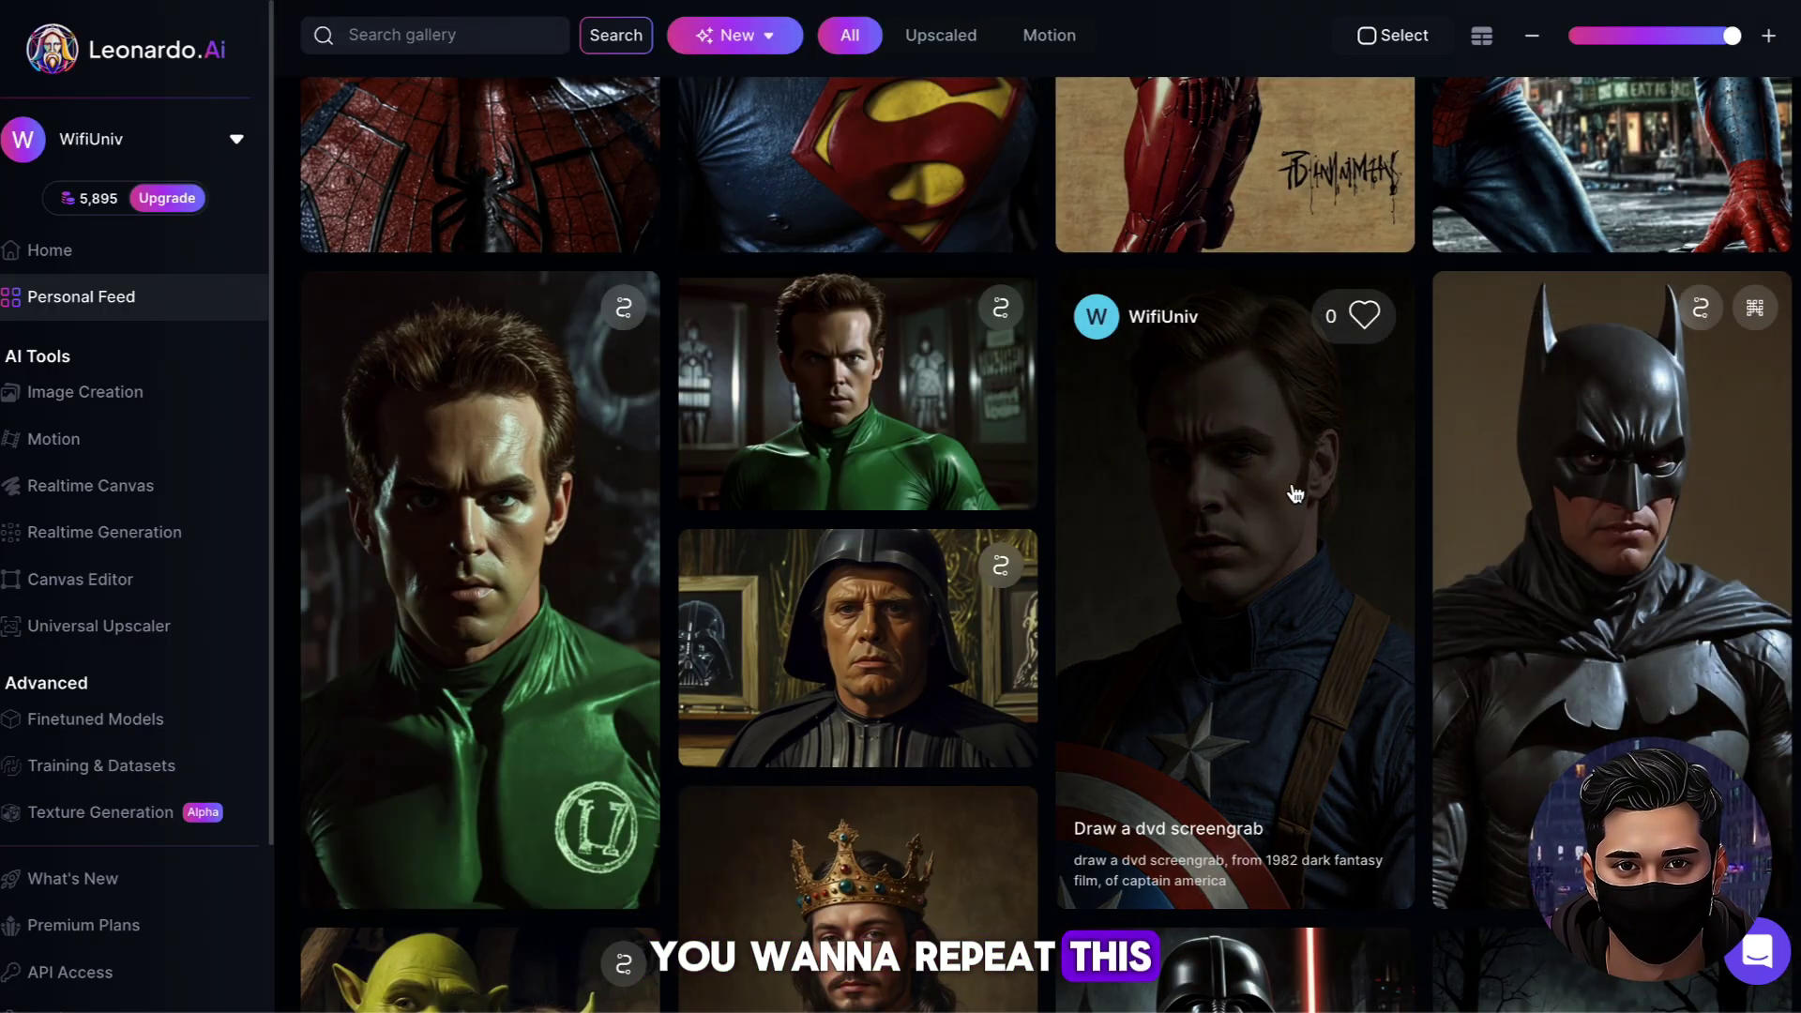
- Generate an Image2Motion video from the Captain America image in the feed
left_click(1295, 494)
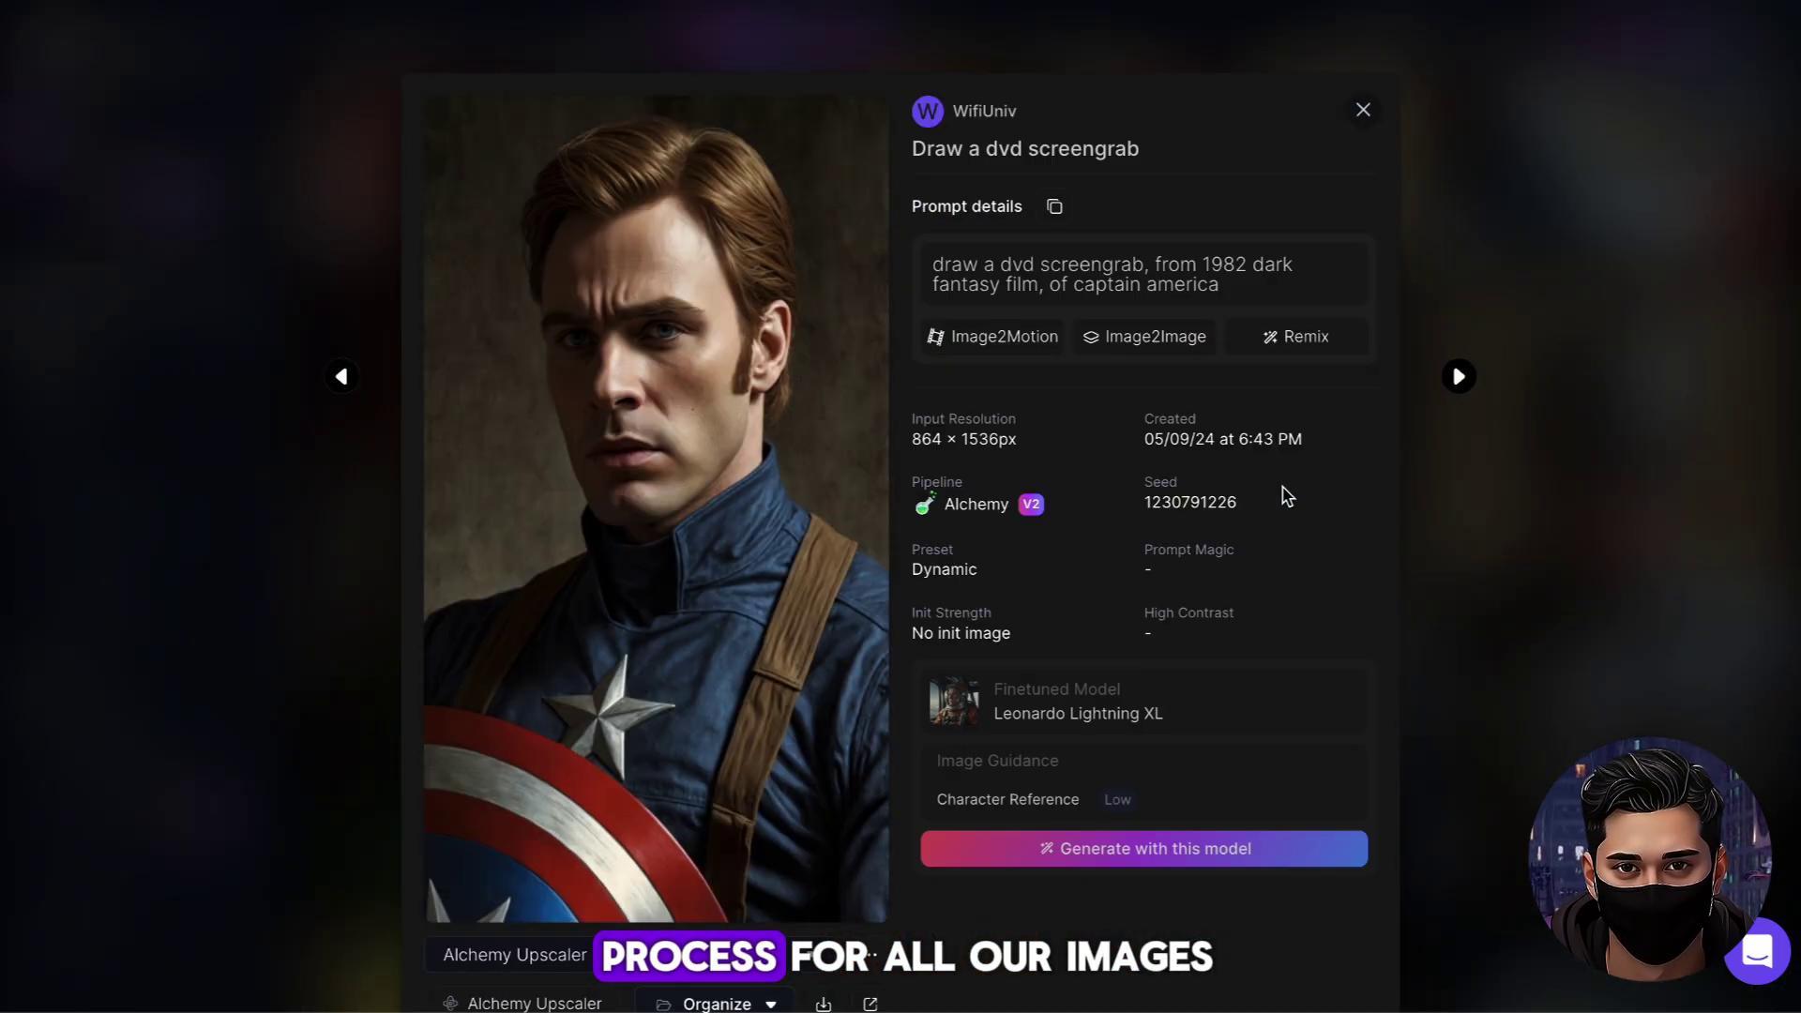
left_click(997, 335)
left_click(1037, 810)
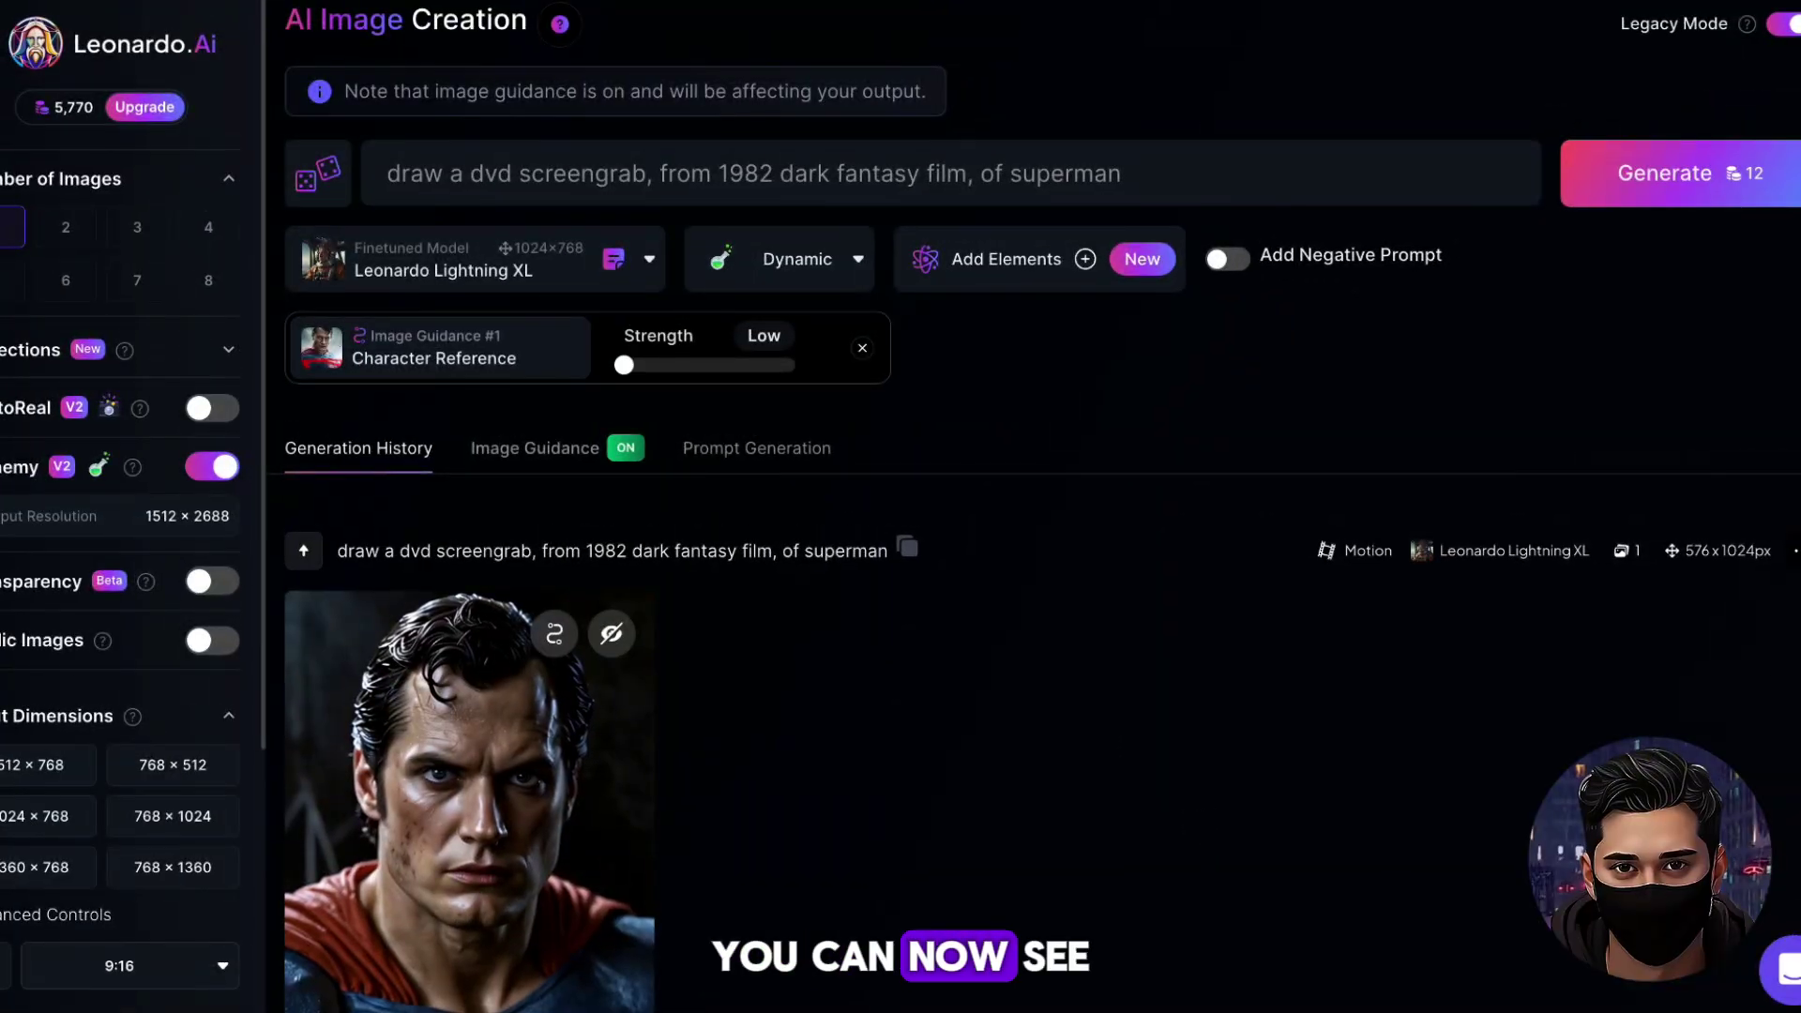
- Look through the generated superhero motion videos in the generation history
scroll(1198, 825, "down", 10)
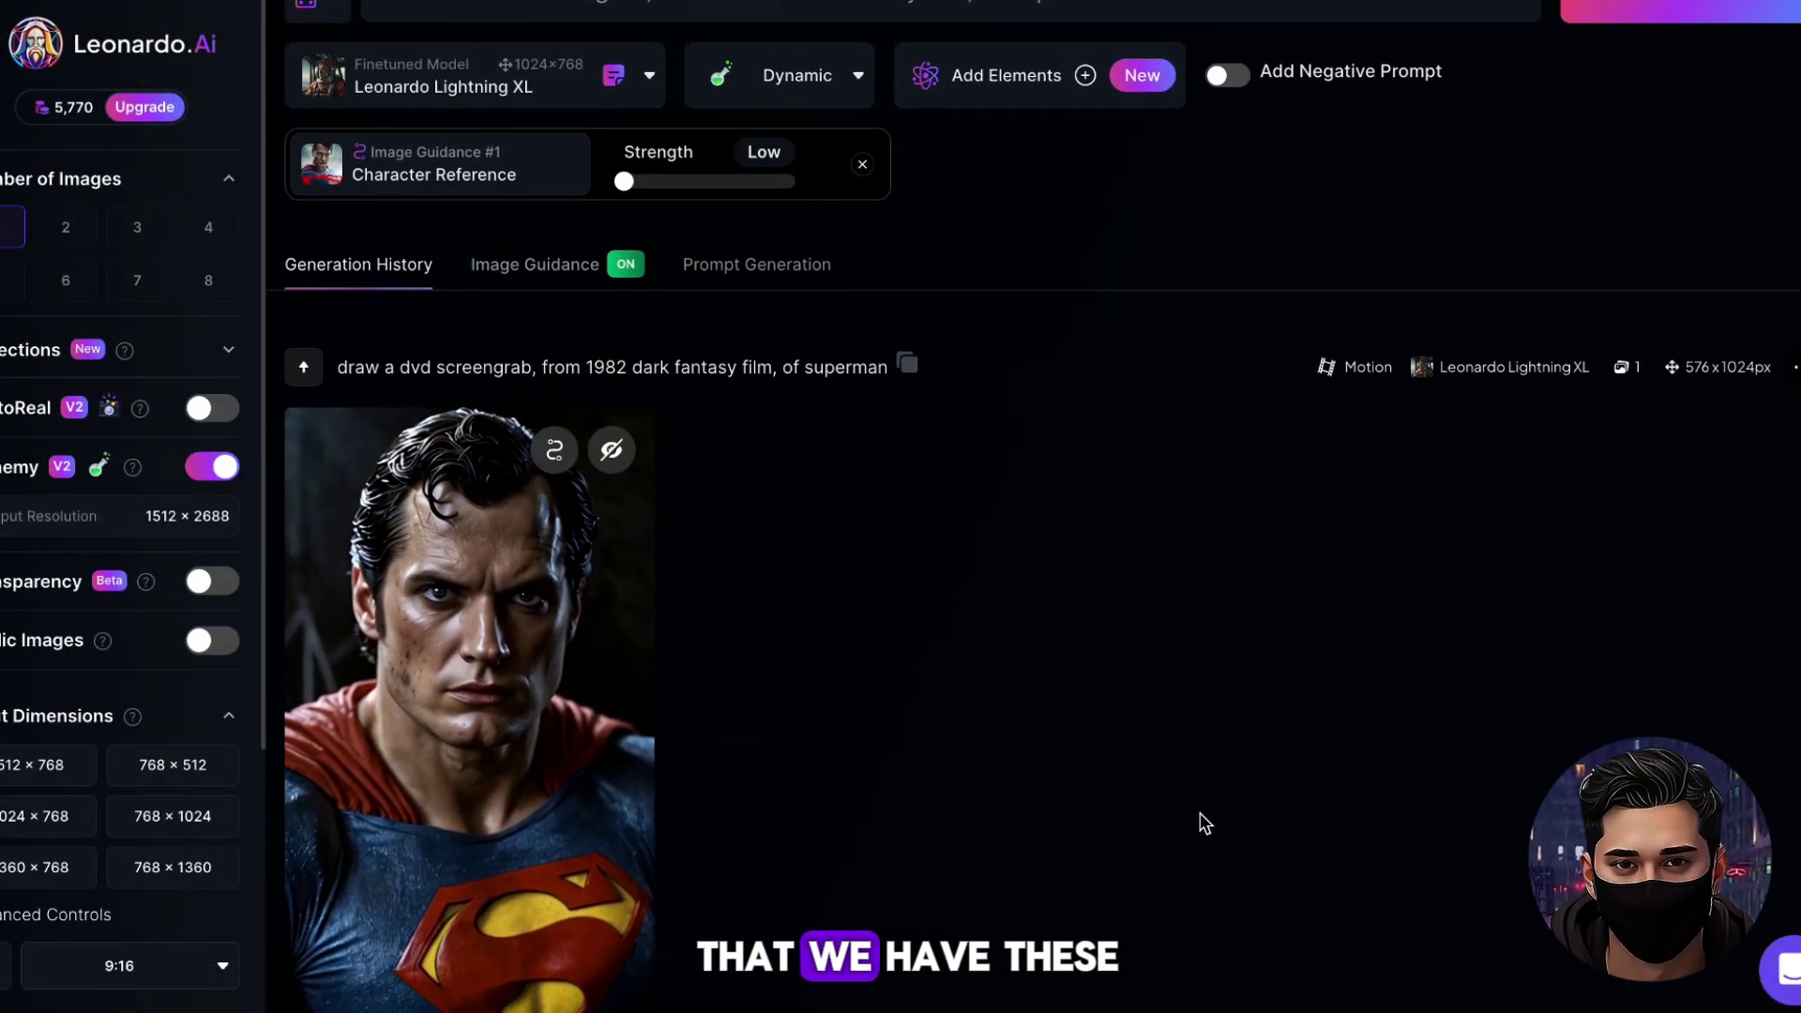
scroll(1205, 823, "down", 10)
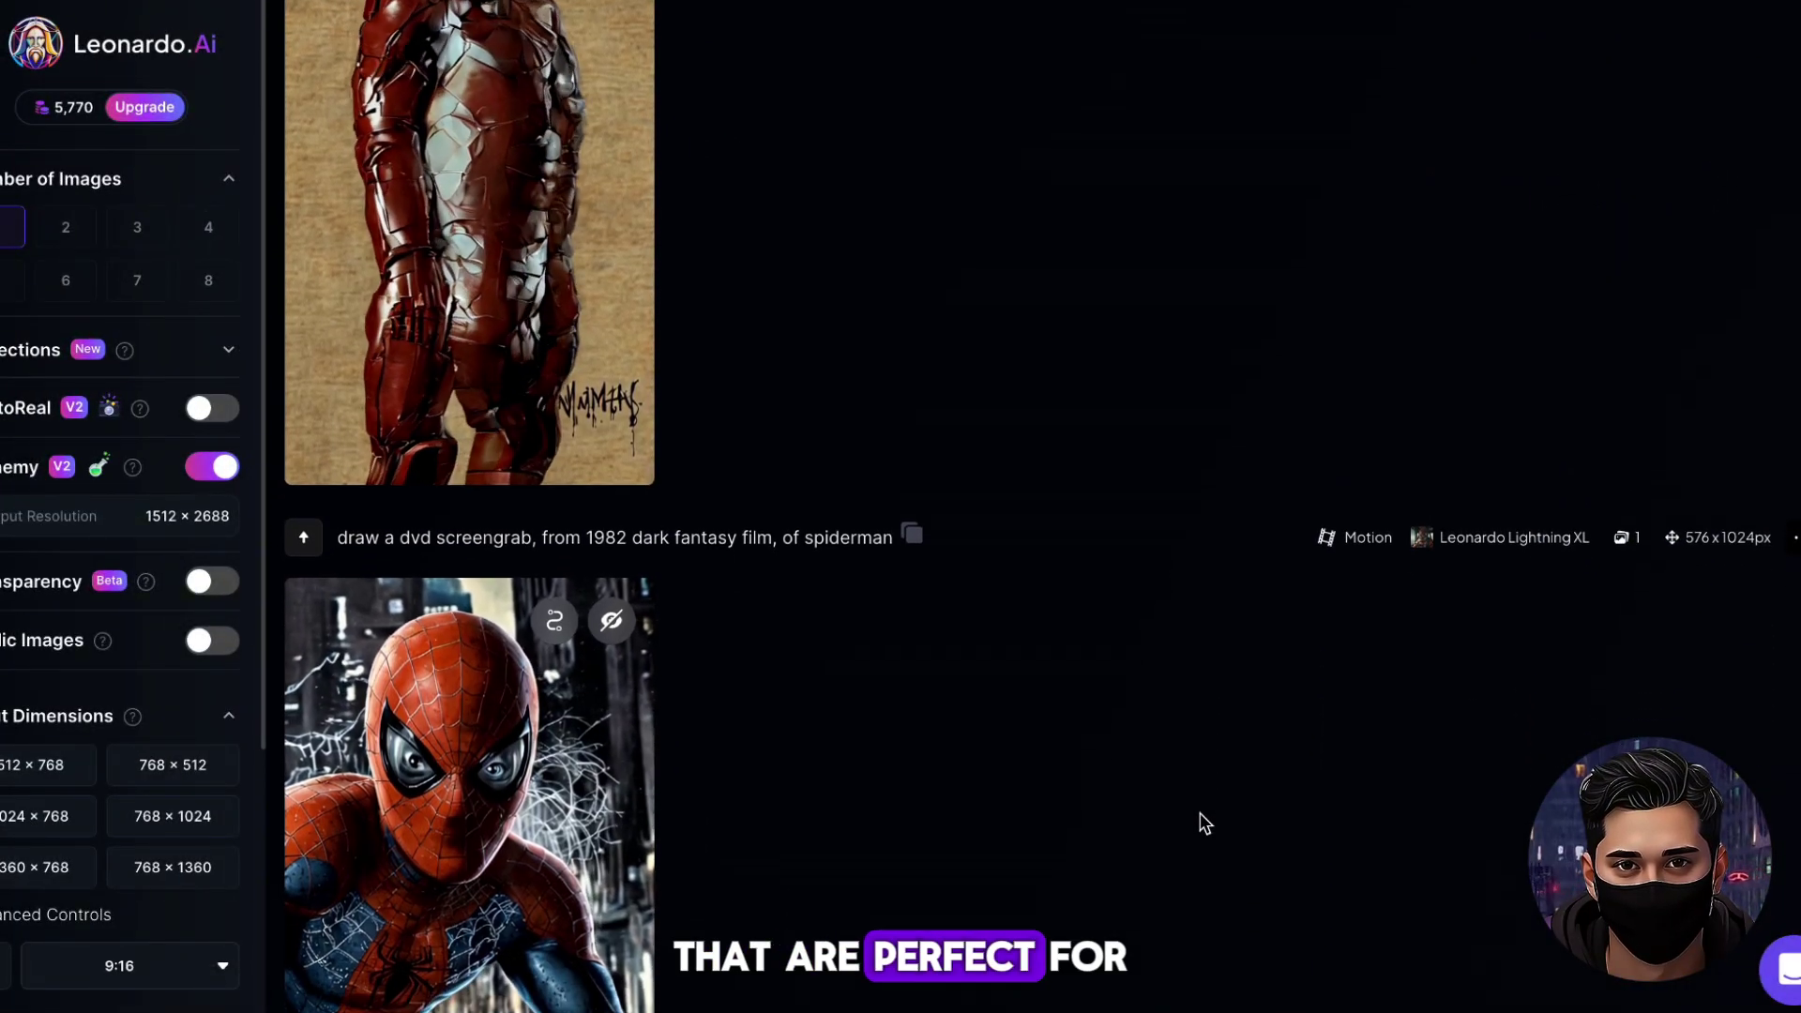
scroll(1205, 823, "down", 8)
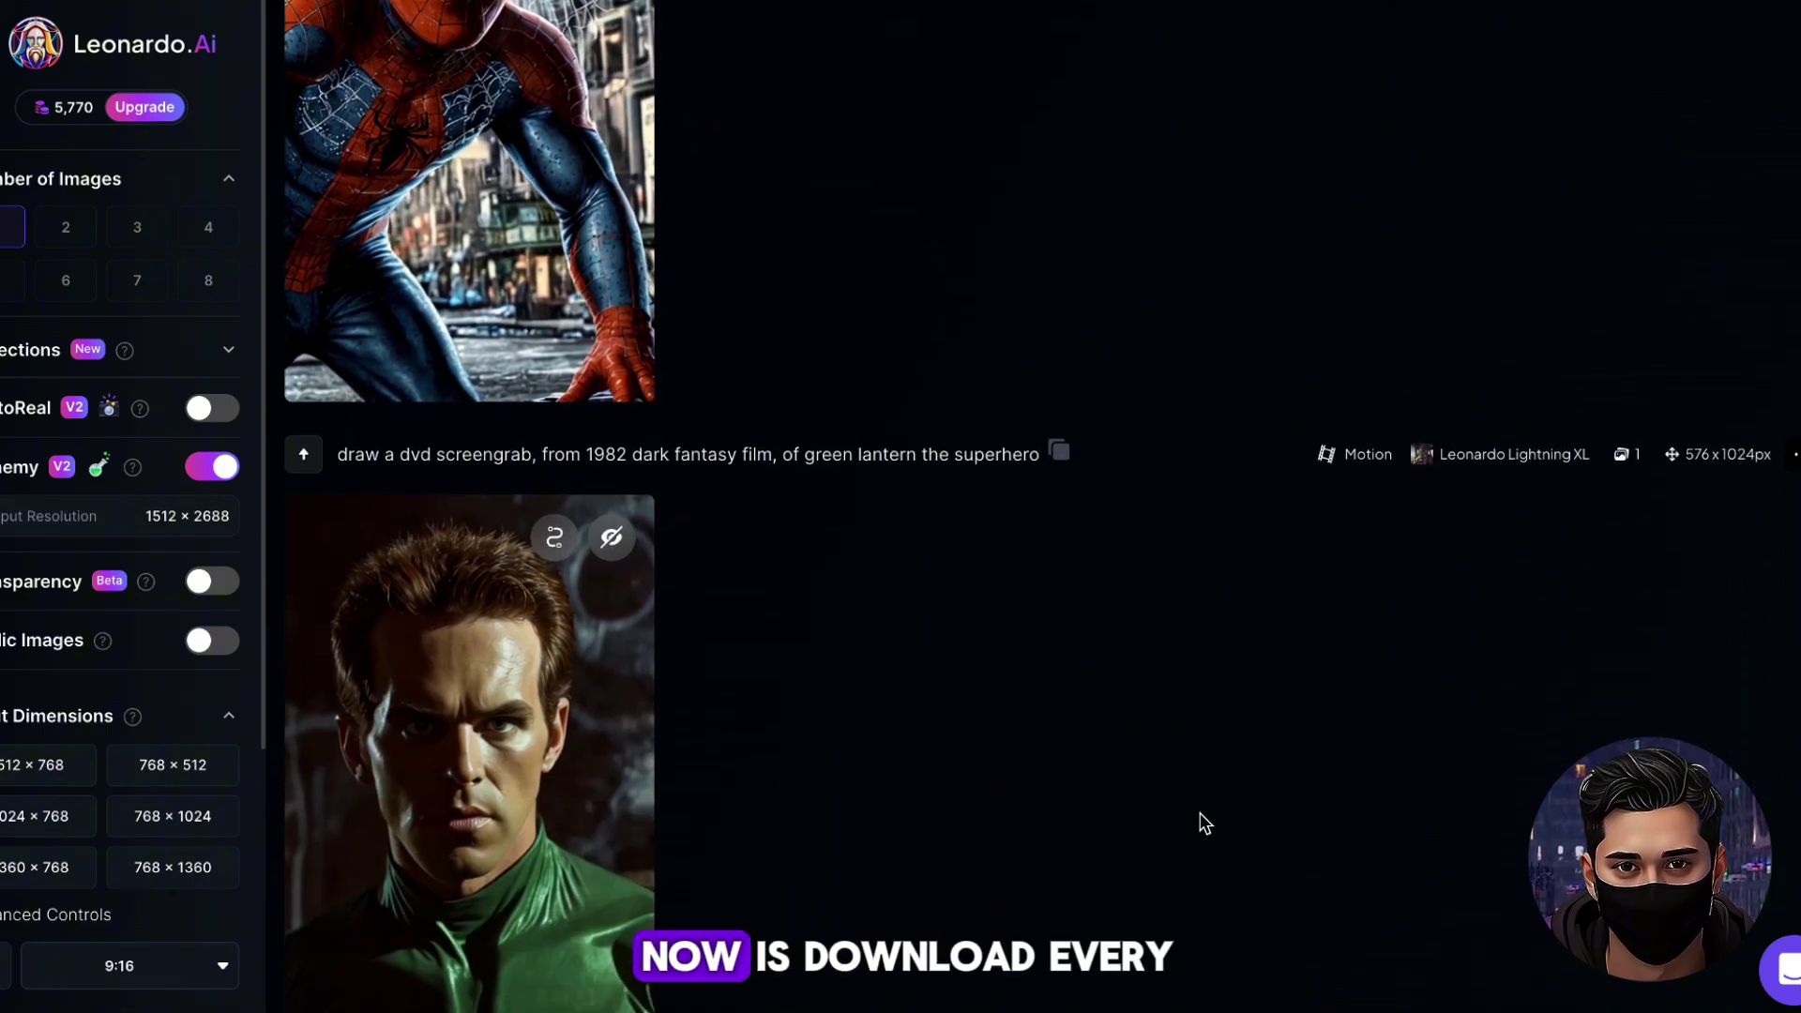
scroll(1205, 822, "down", 12)
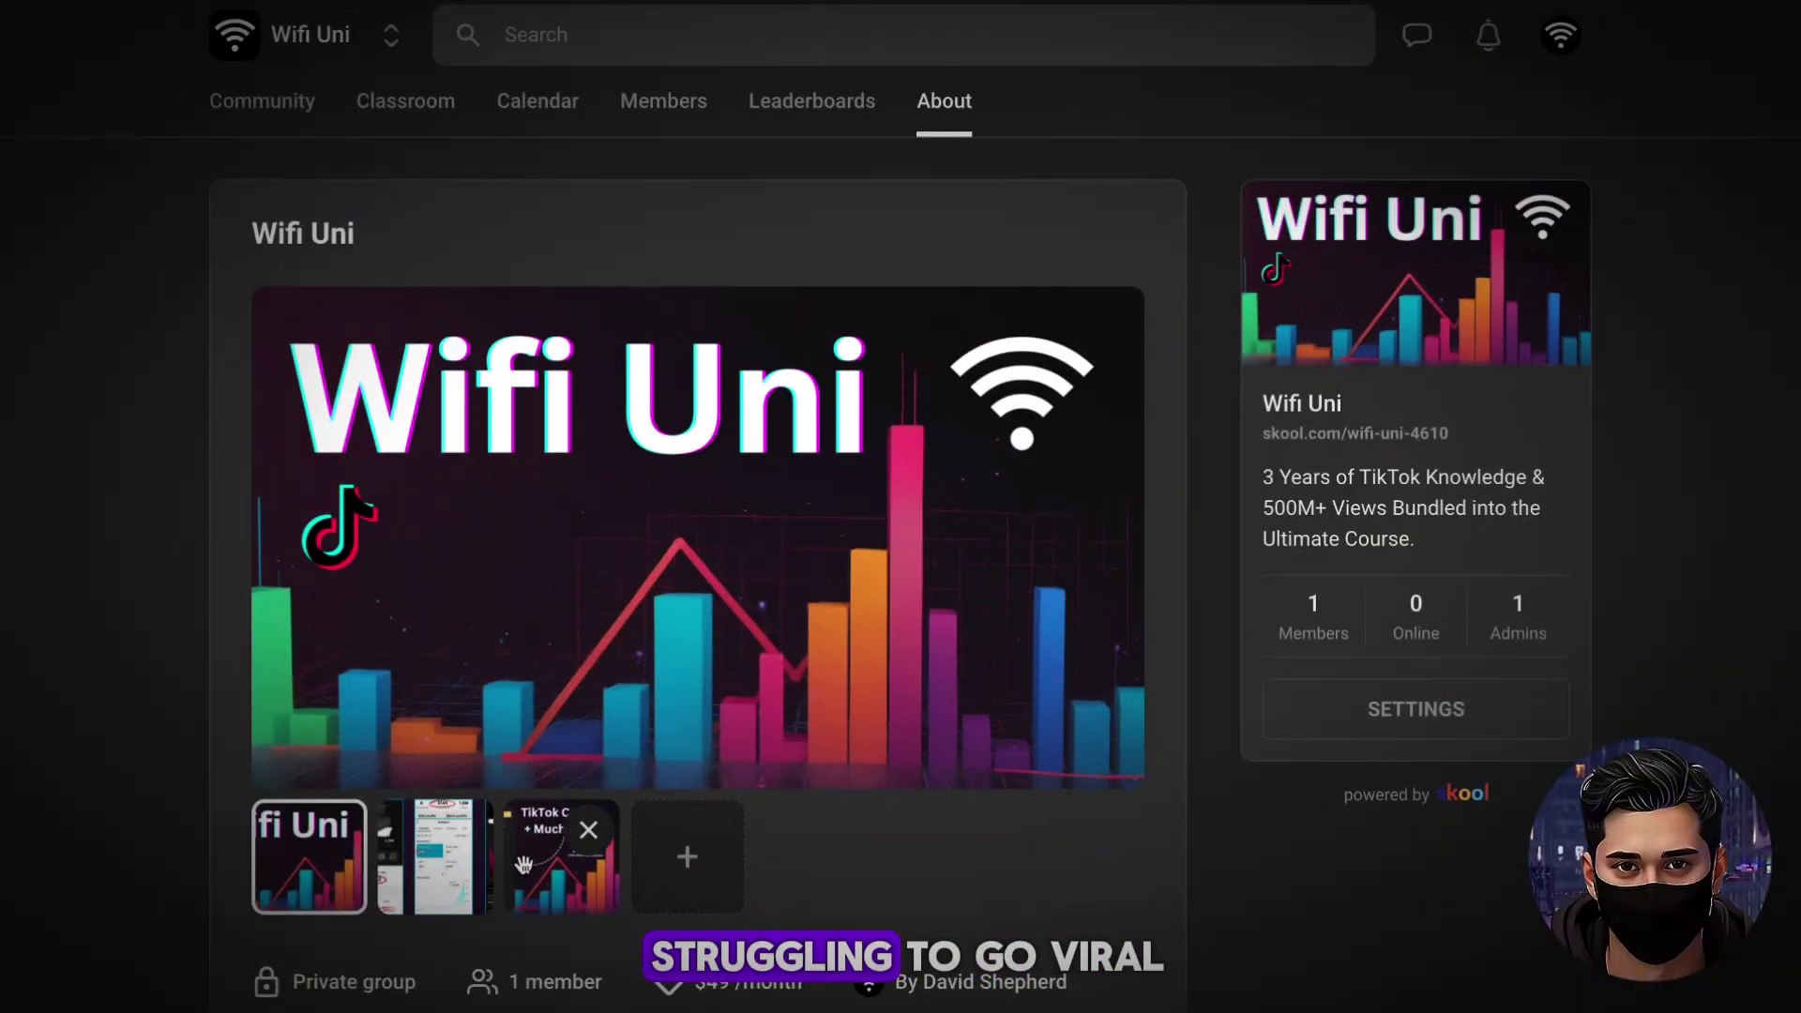
- View the gallery images and the list of included content on the Wifi Uni community's About page
left_click(433, 871)
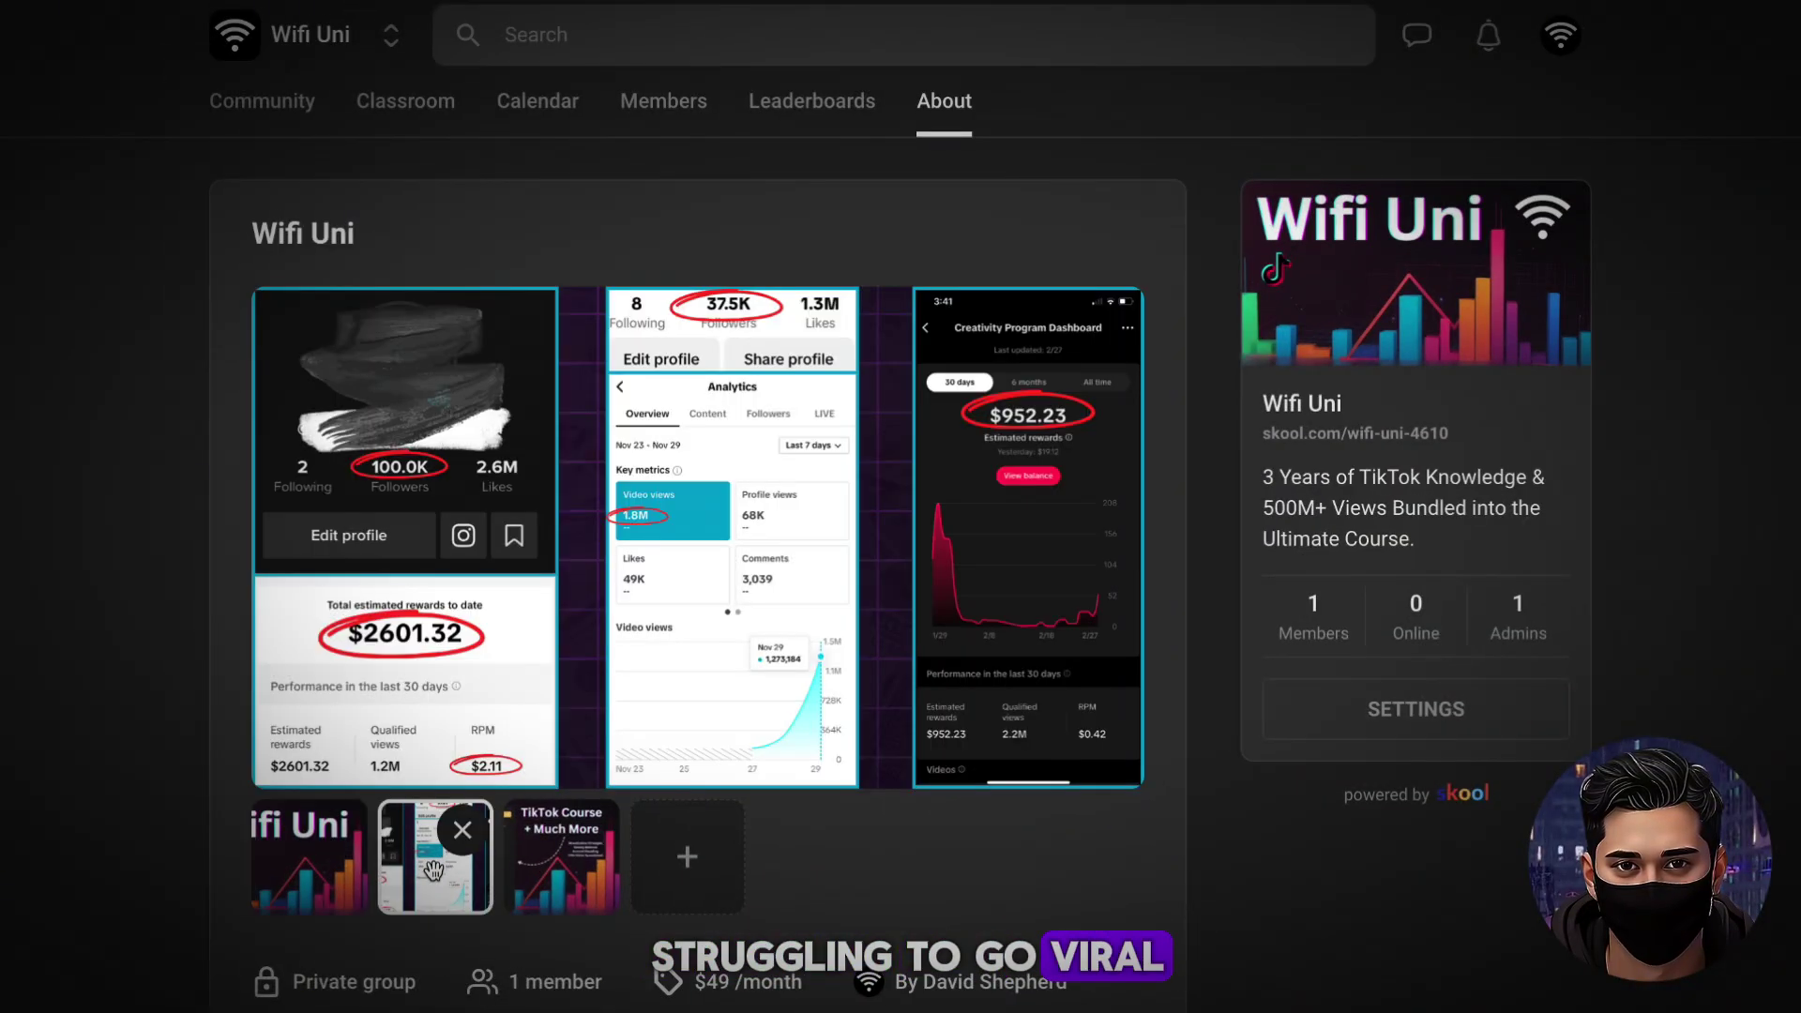
left_click(567, 882)
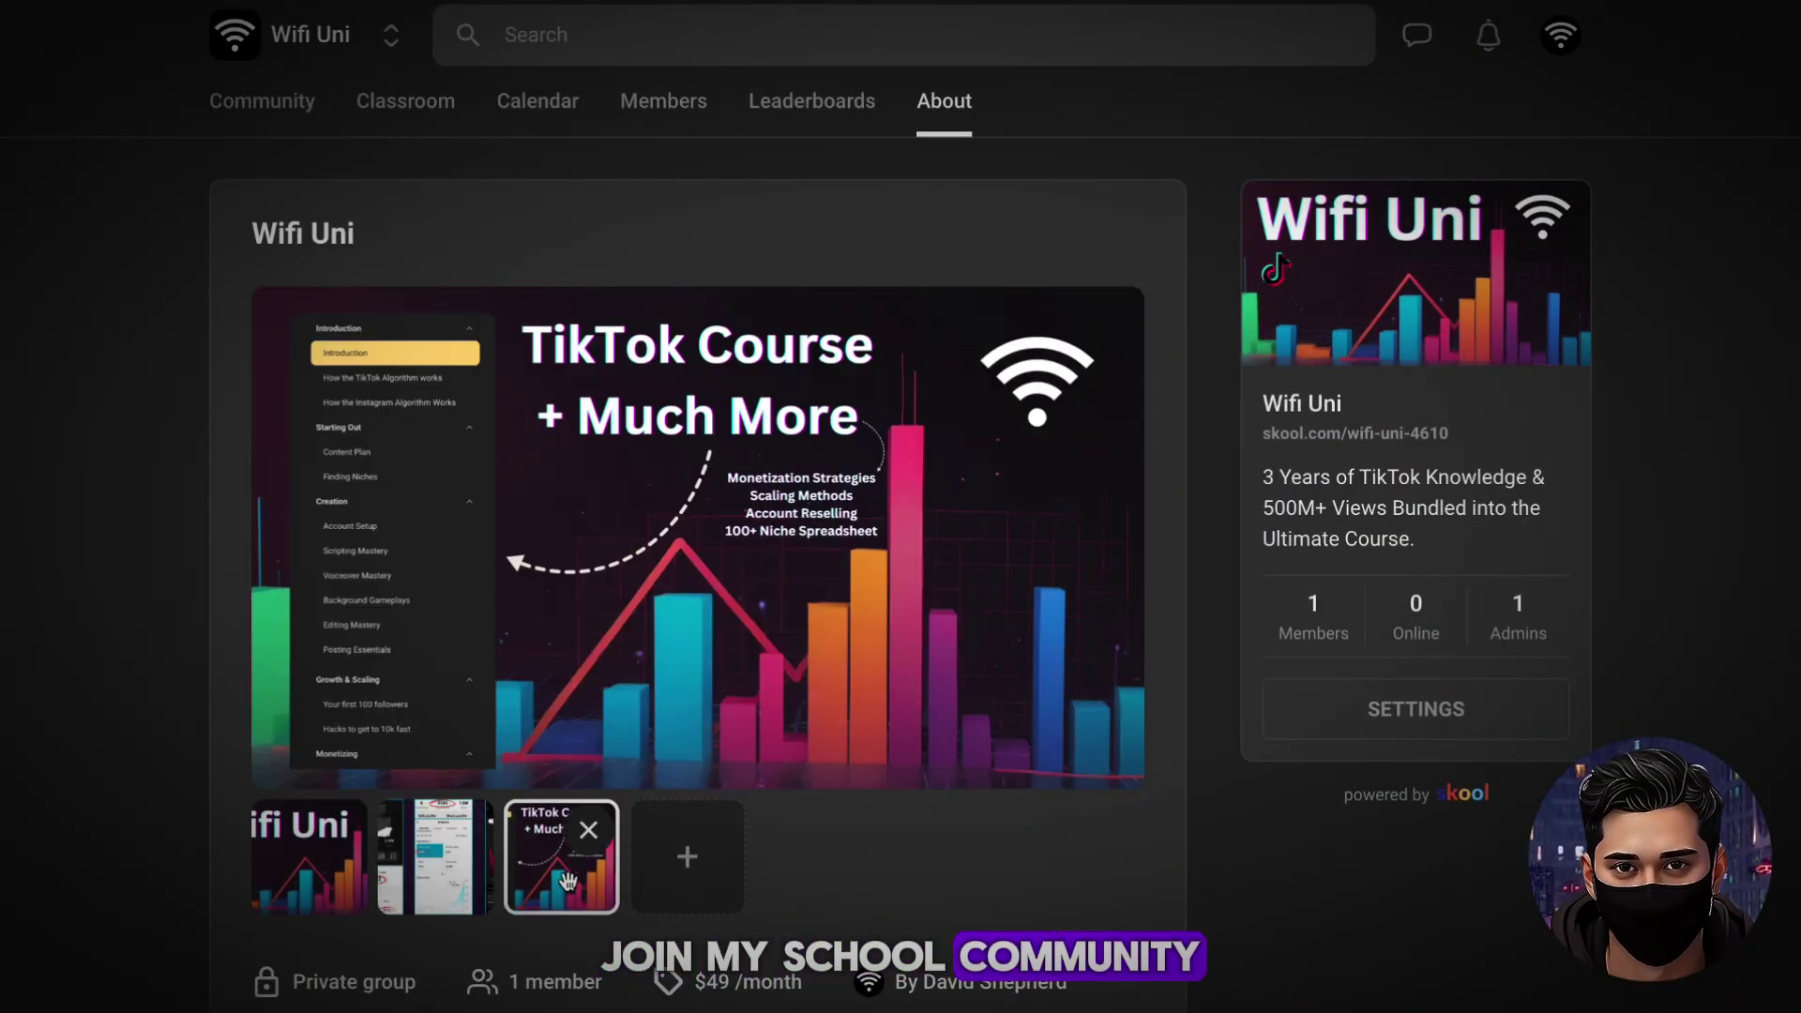
scroll(1216, 881, "down", 5)
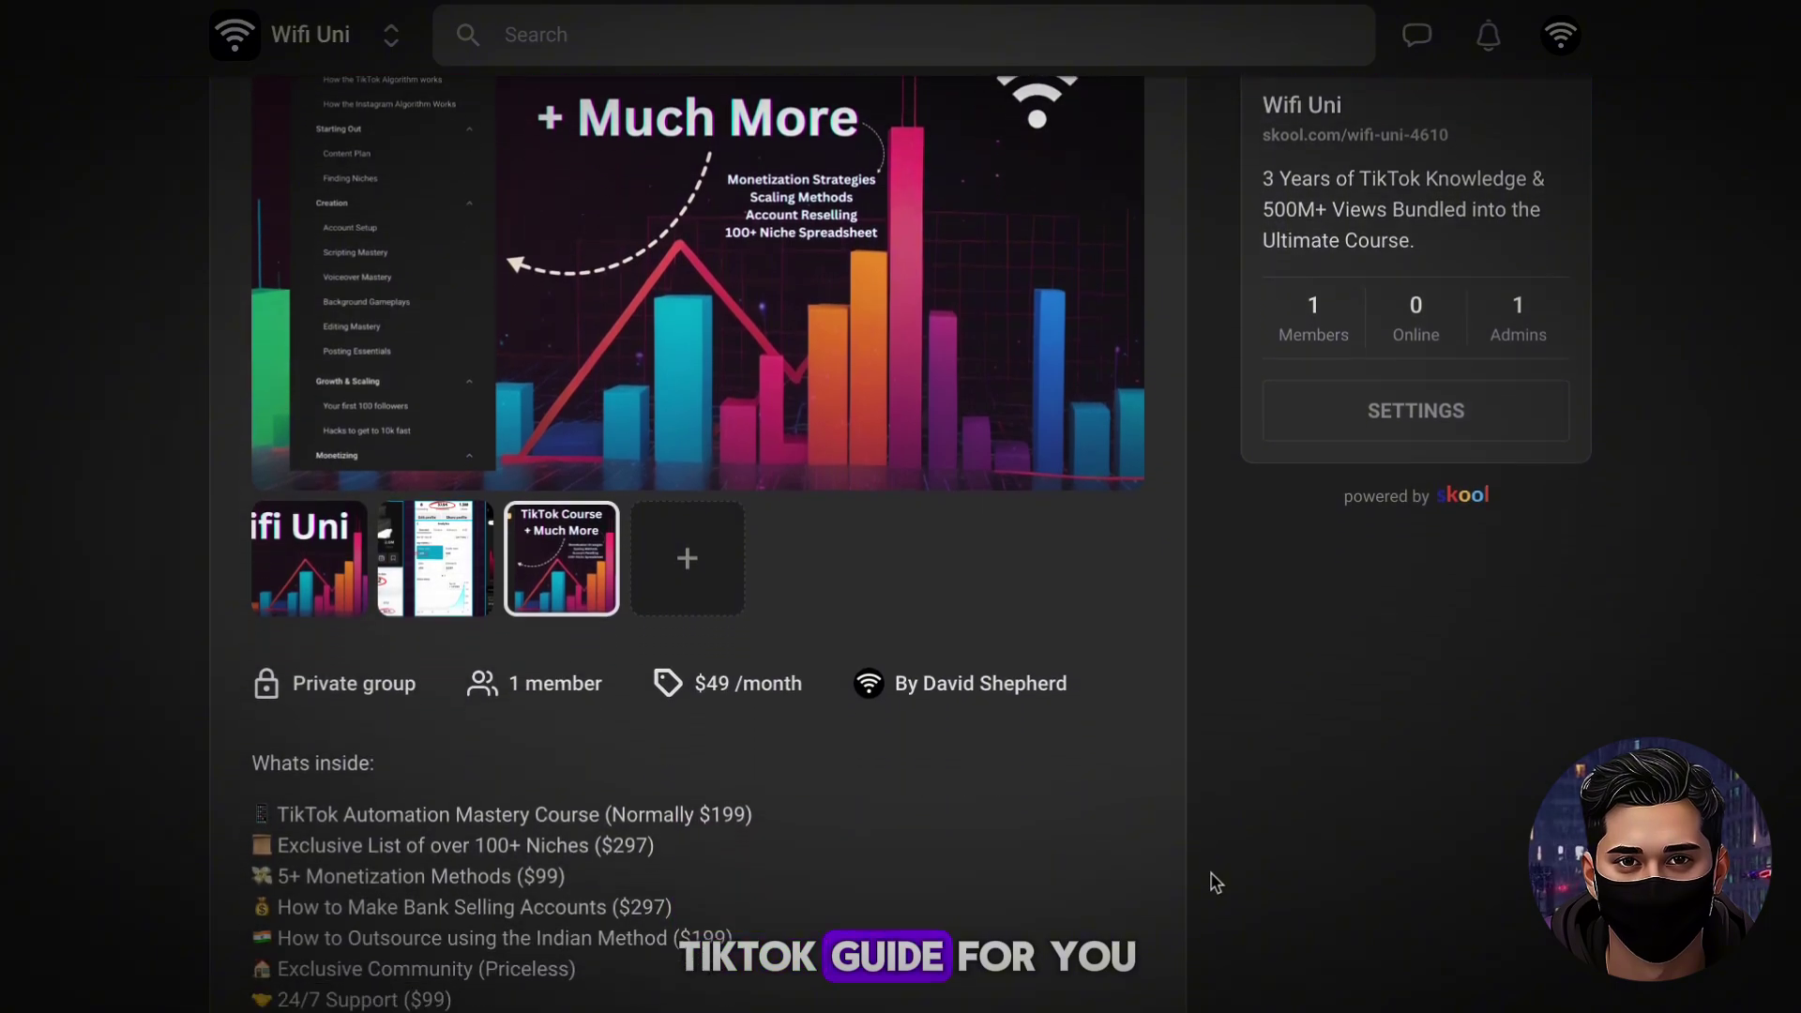
scroll(1216, 882, "down", 1)
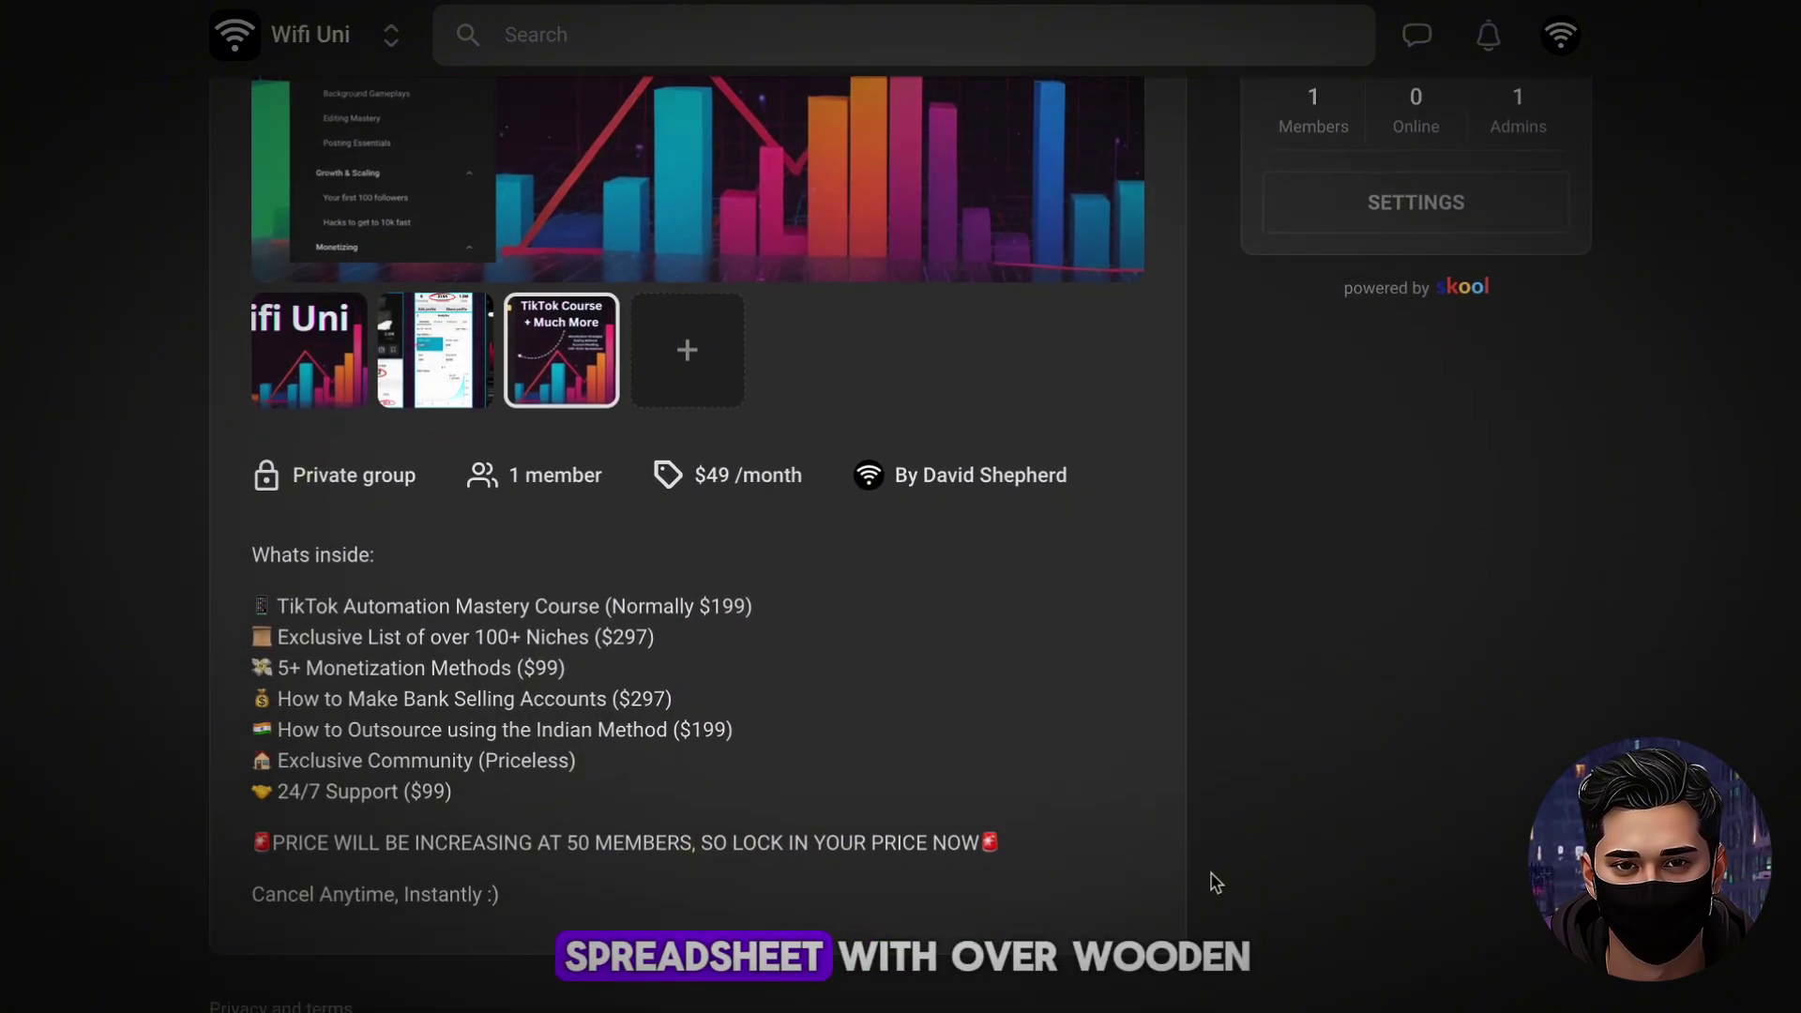
scroll(1215, 882, "up", 6)
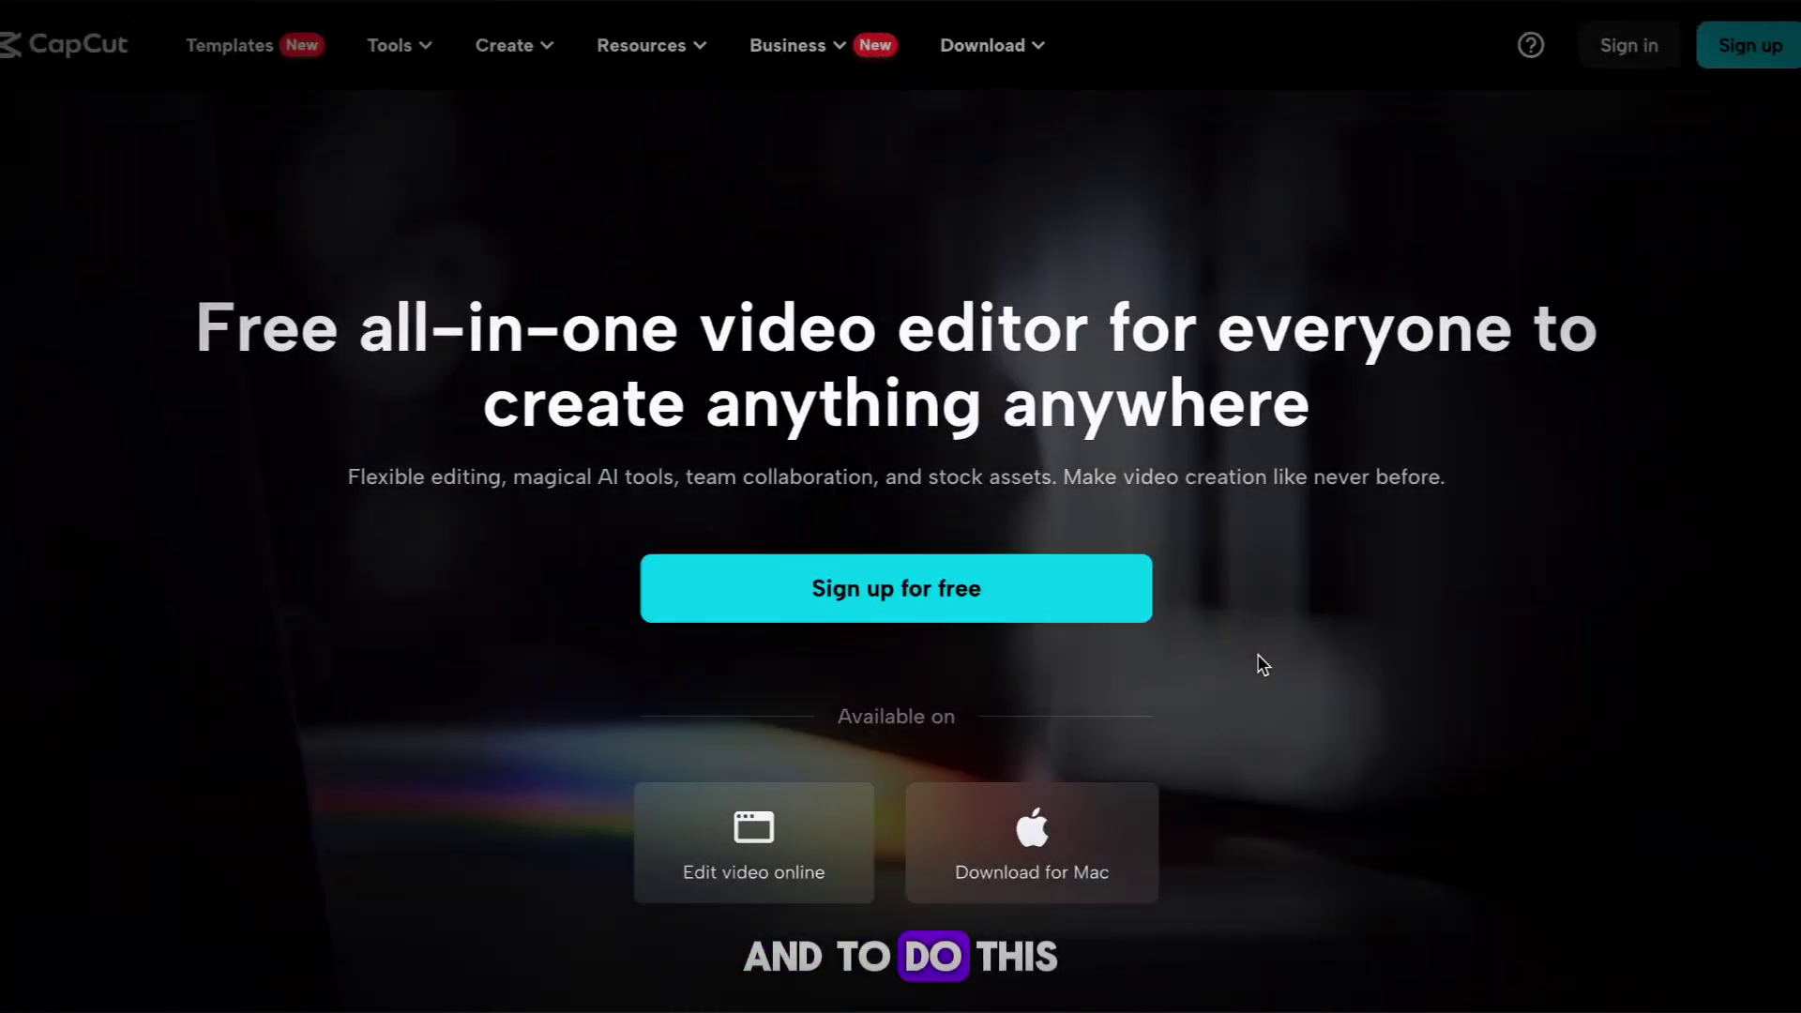
- Switch to CapCut and fill the timeline to one minute with the Batman clip followed by the Captain America, Green Lantern, Superman and Spider-Man clips
scroll(1257, 654, "down", 8)
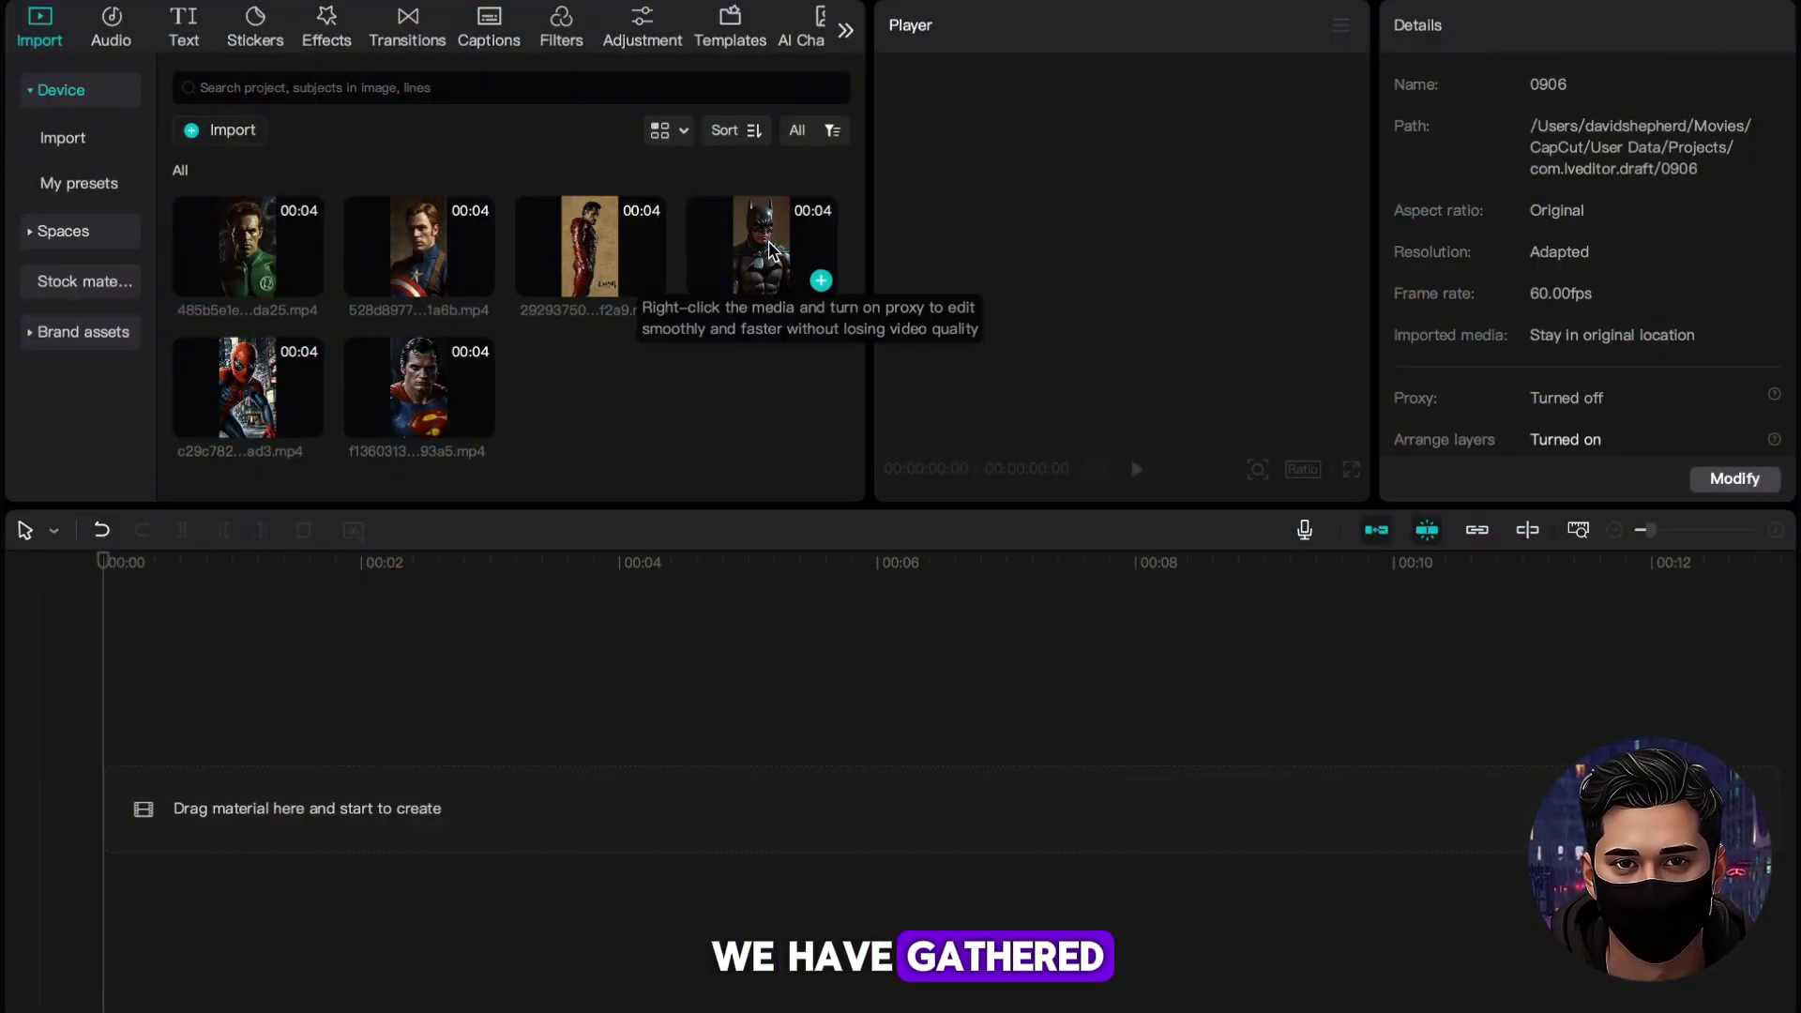
left_click_drag(768, 246, 158, 825)
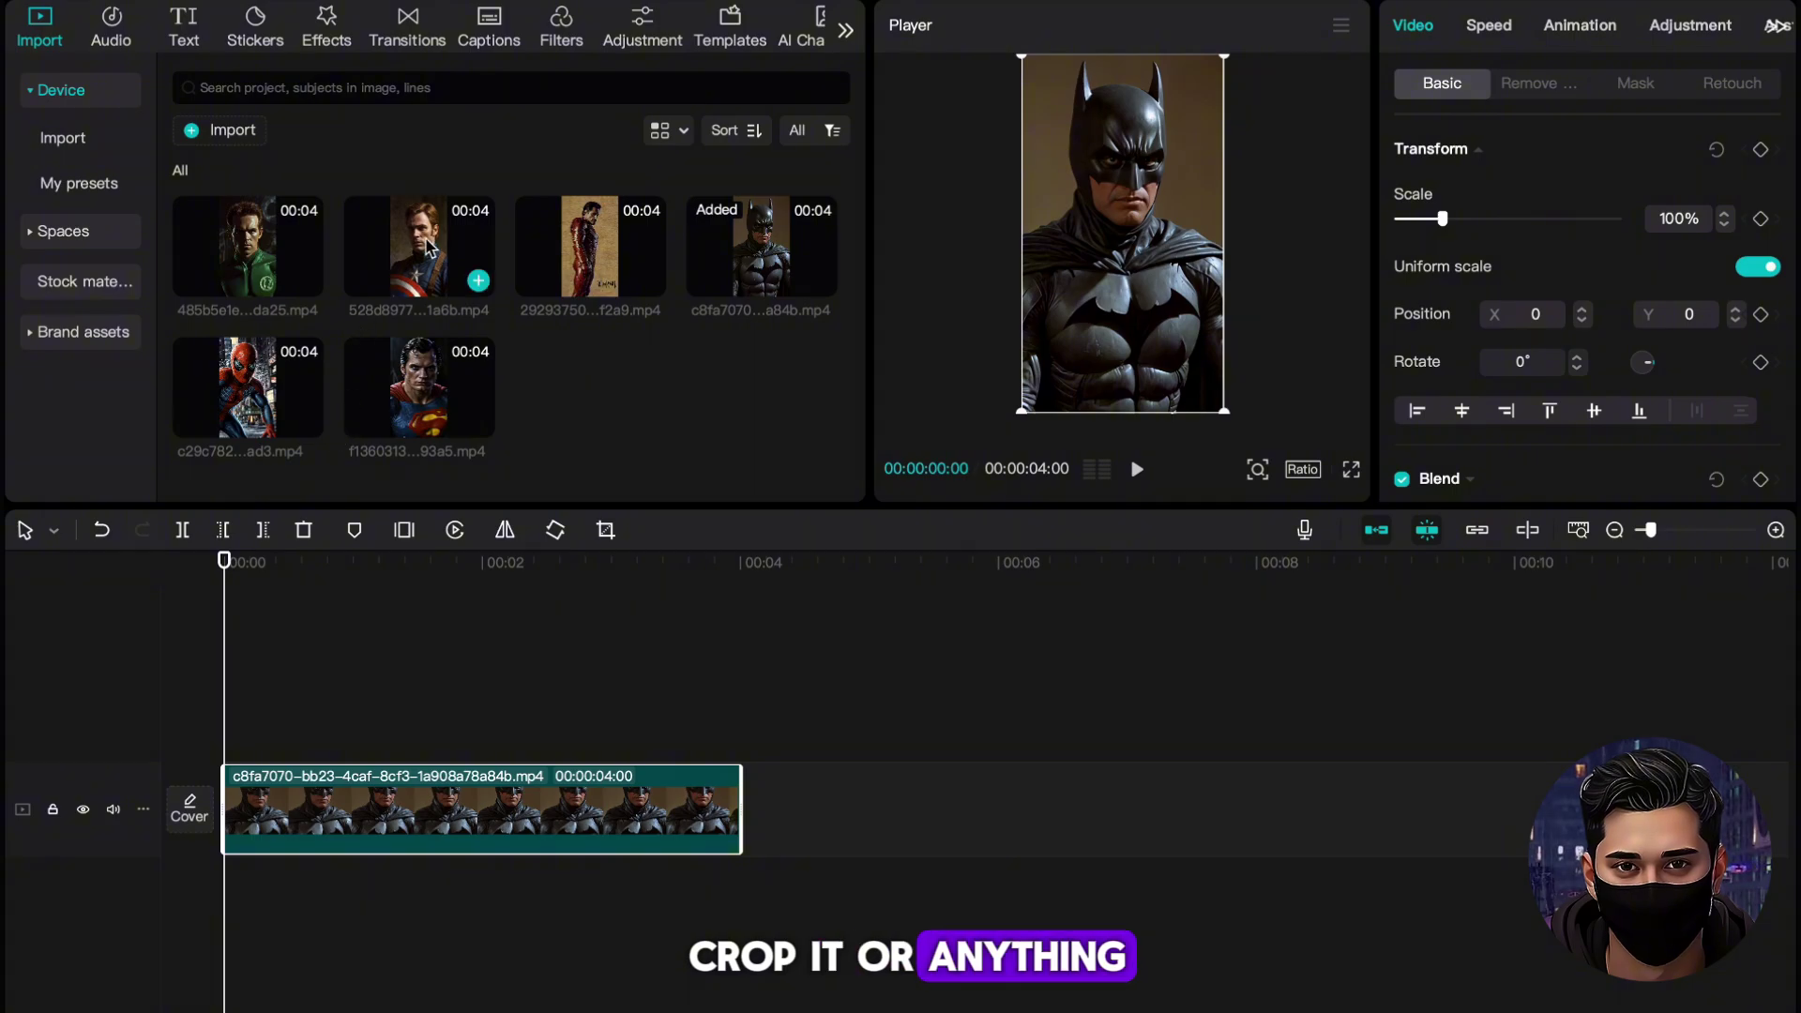
left_click(479, 280)
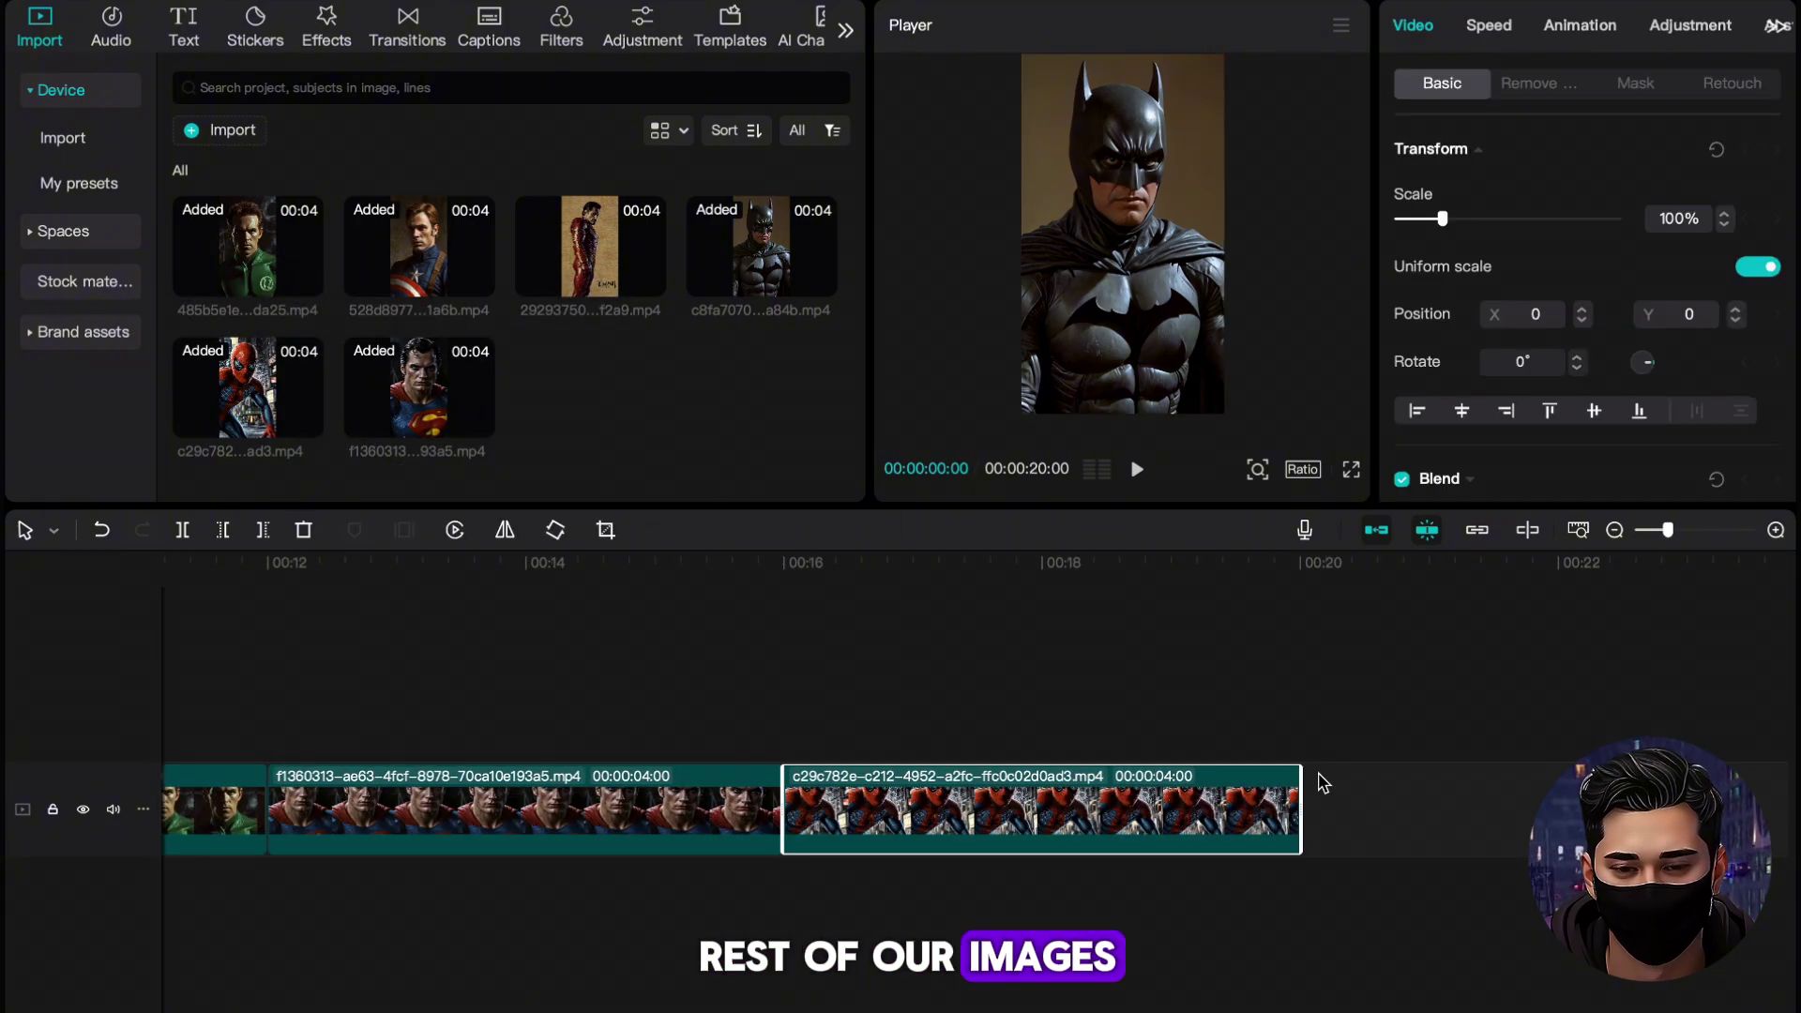
left_click(464, 806)
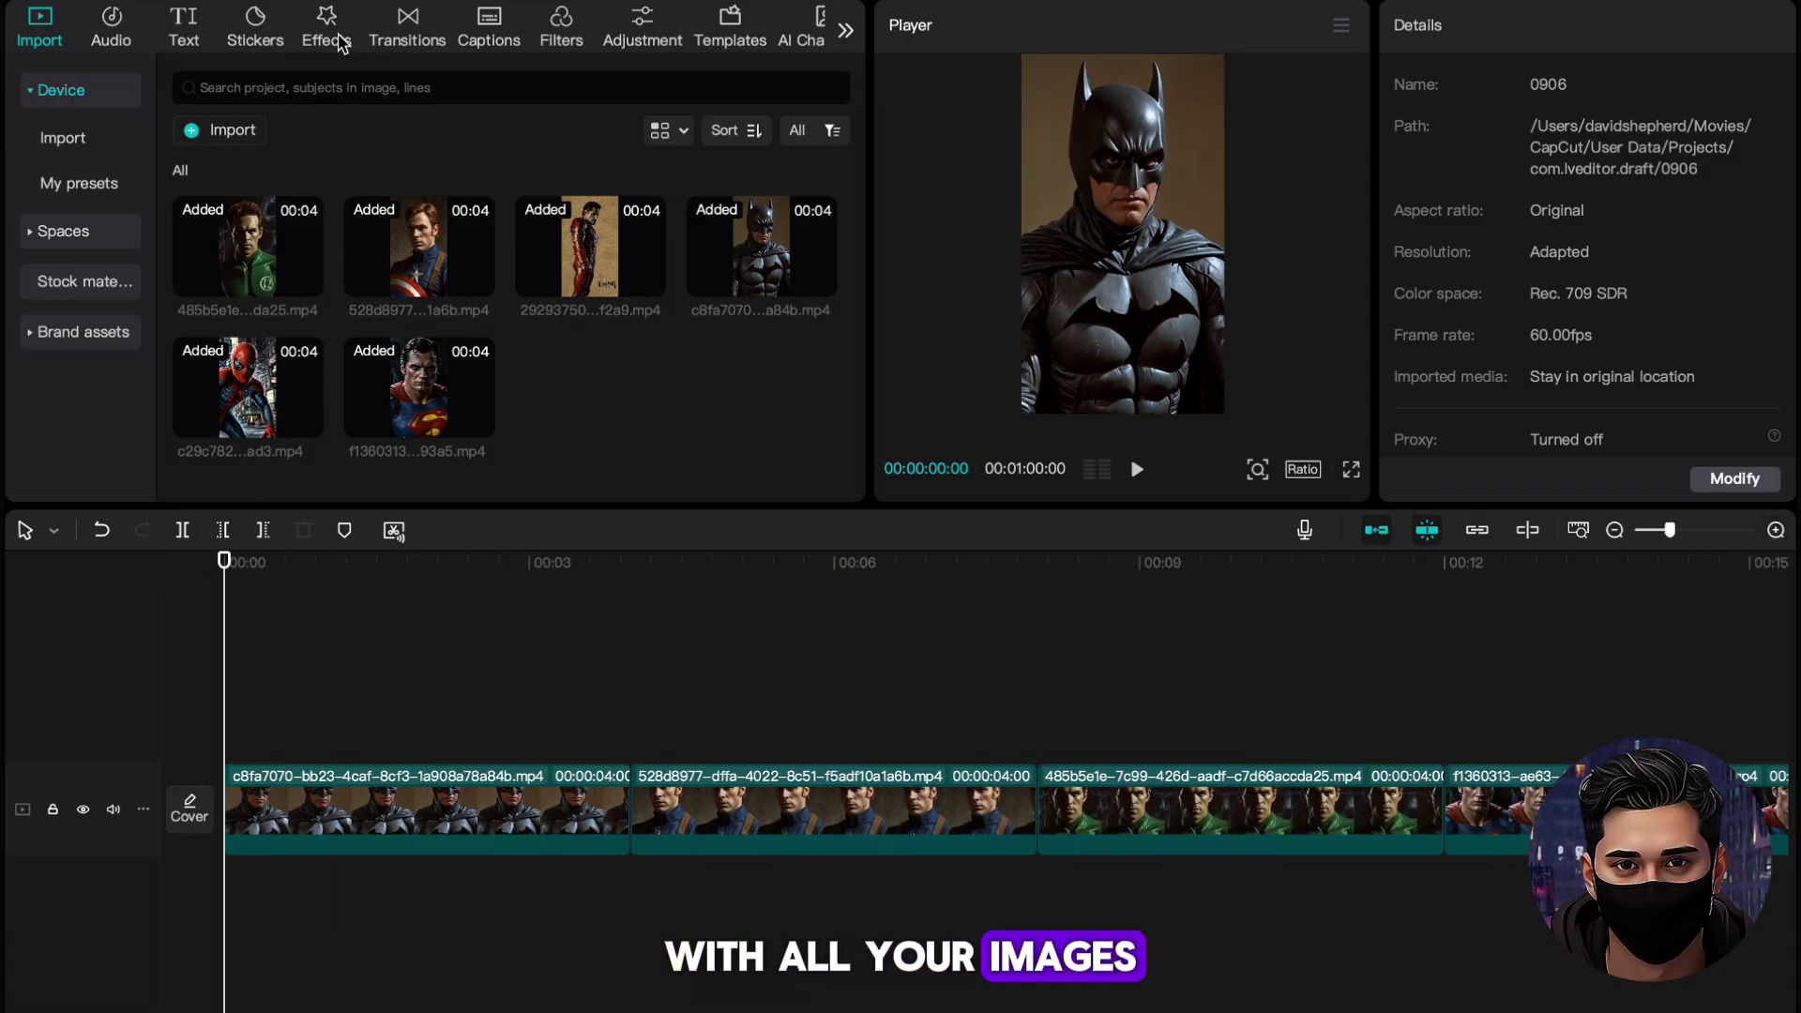
- Search the video effects for "vfs" and apply the VCR effect to the Batman clip
left_click(331, 34)
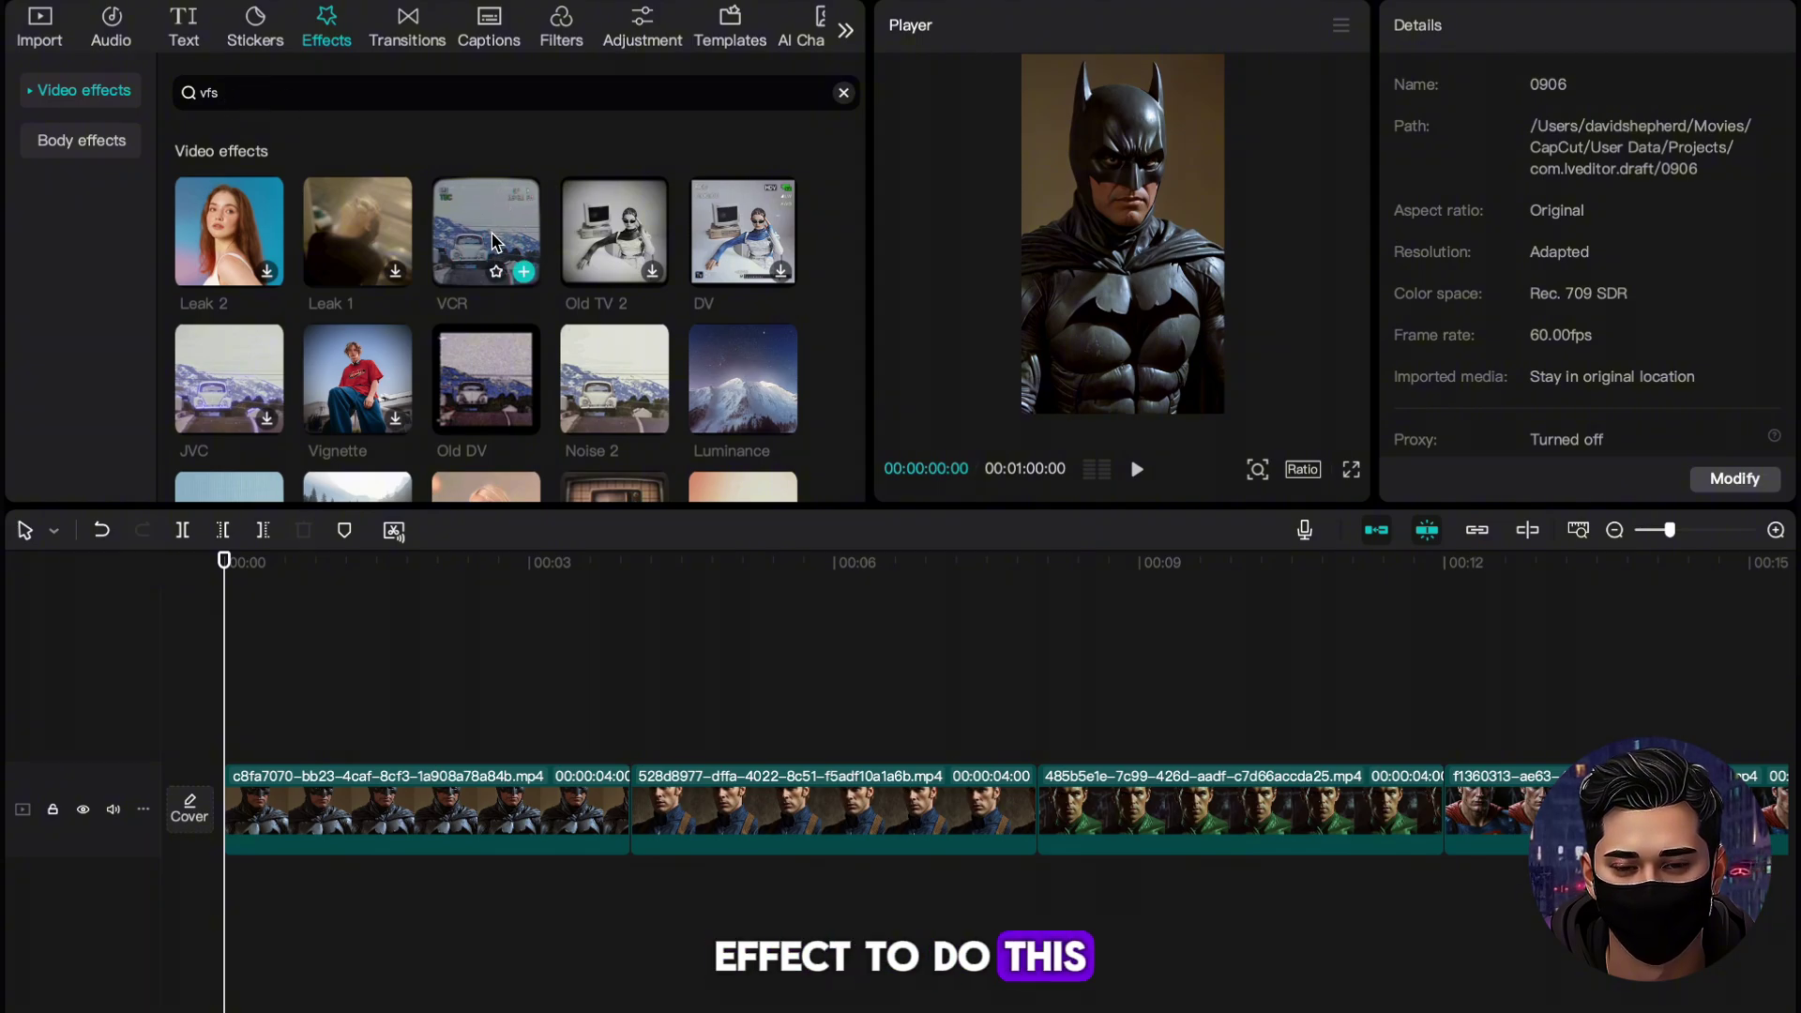
left_click_drag(489, 247, 354, 783)
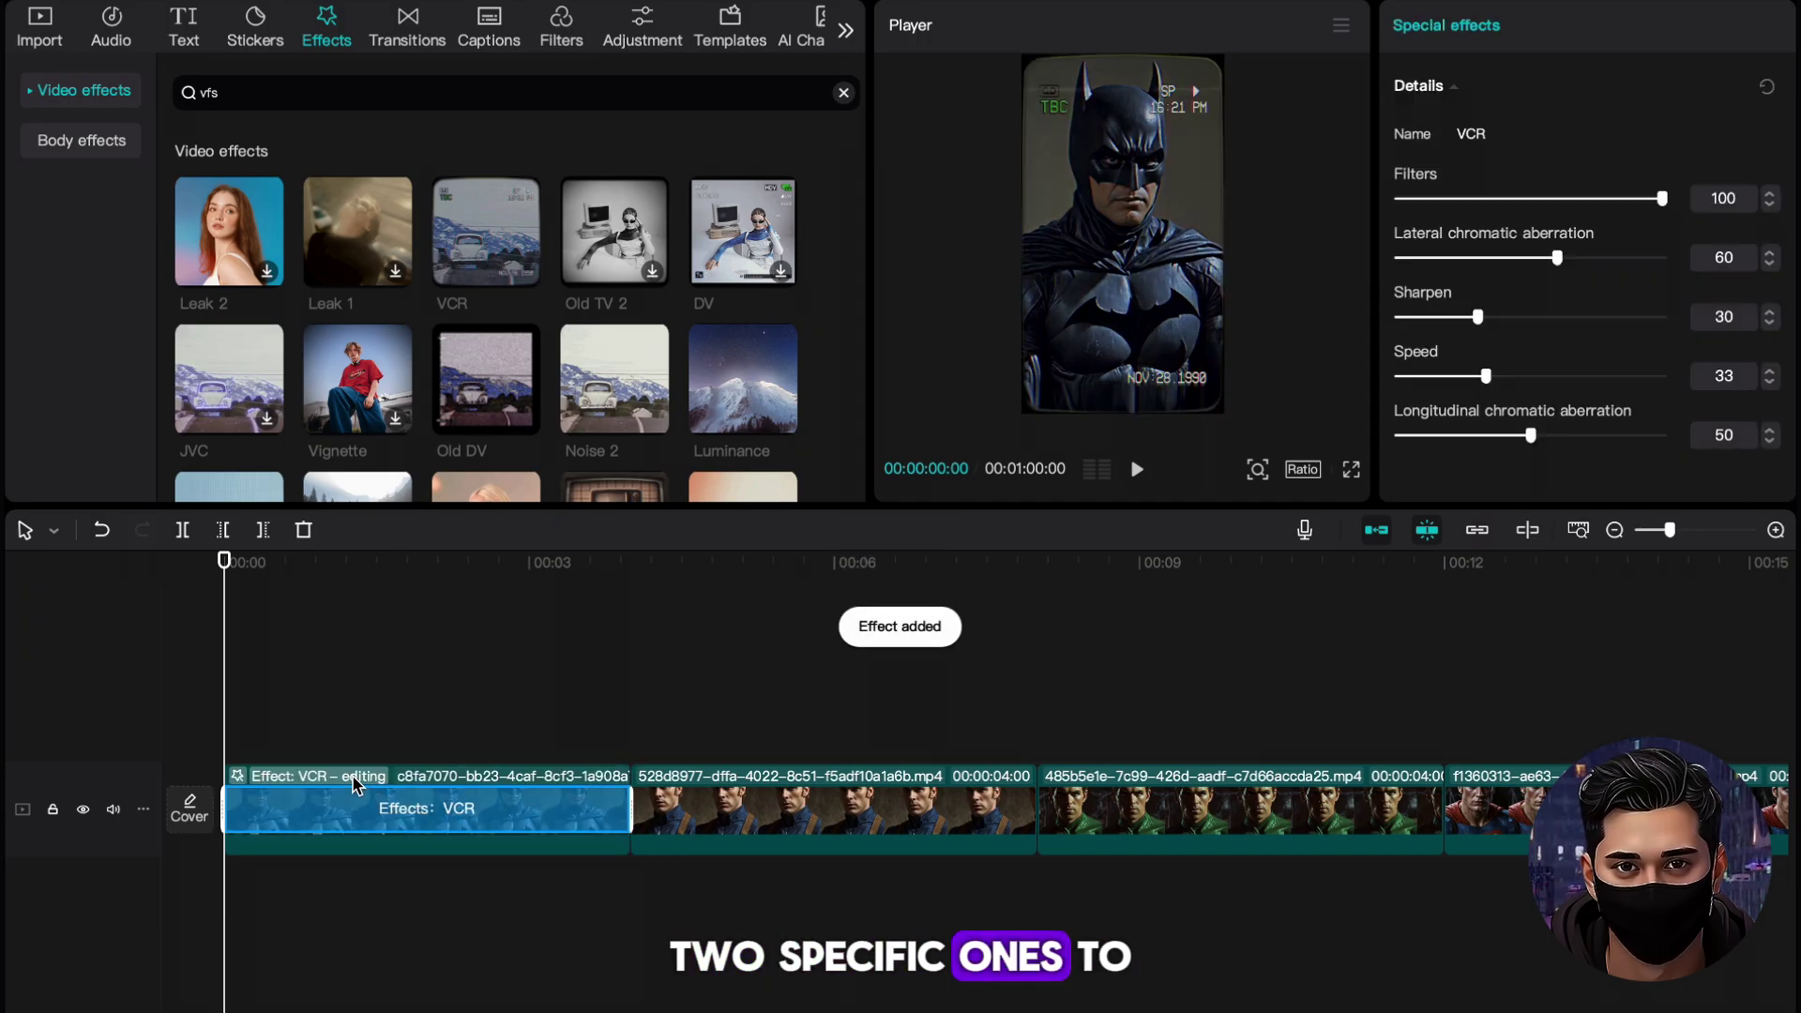
- Add the JVC effect to the Batman clip and to the Captain America clip that follows it
scroll(545, 375, "down", 2)
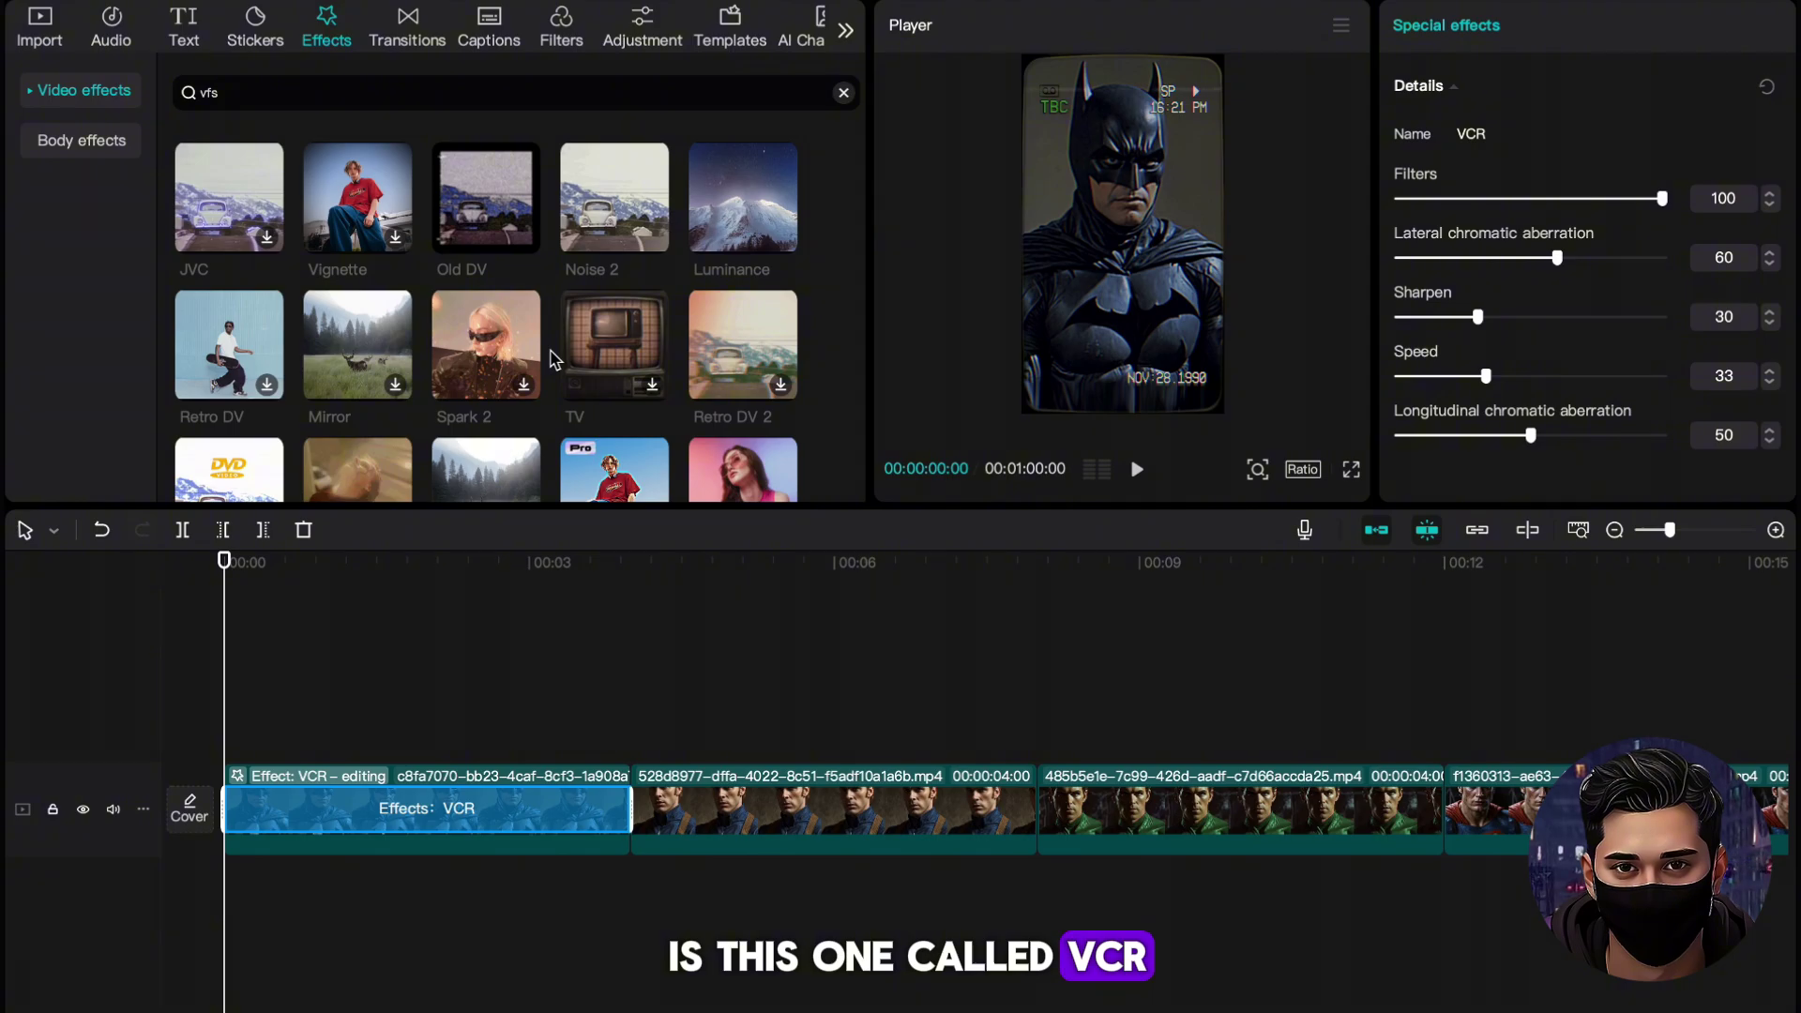
scroll(553, 357, "up", 1)
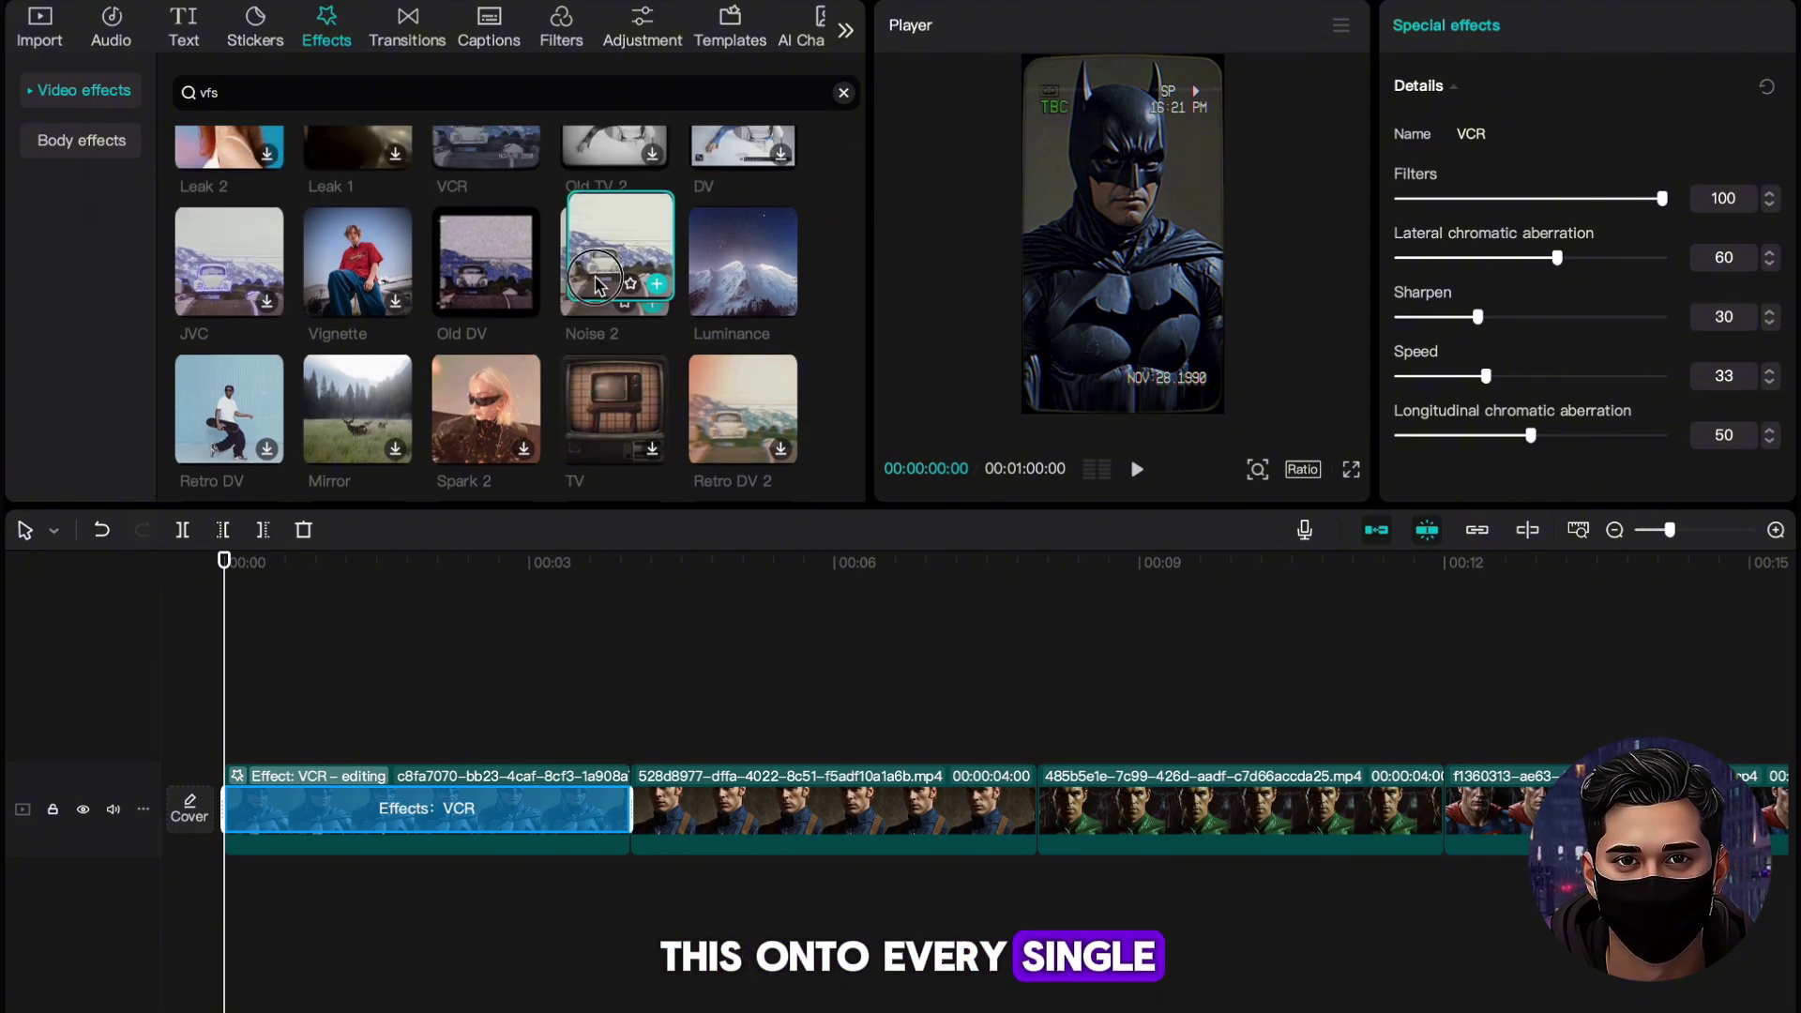
left_click_drag(233, 267, 360, 840)
left_click(317, 700)
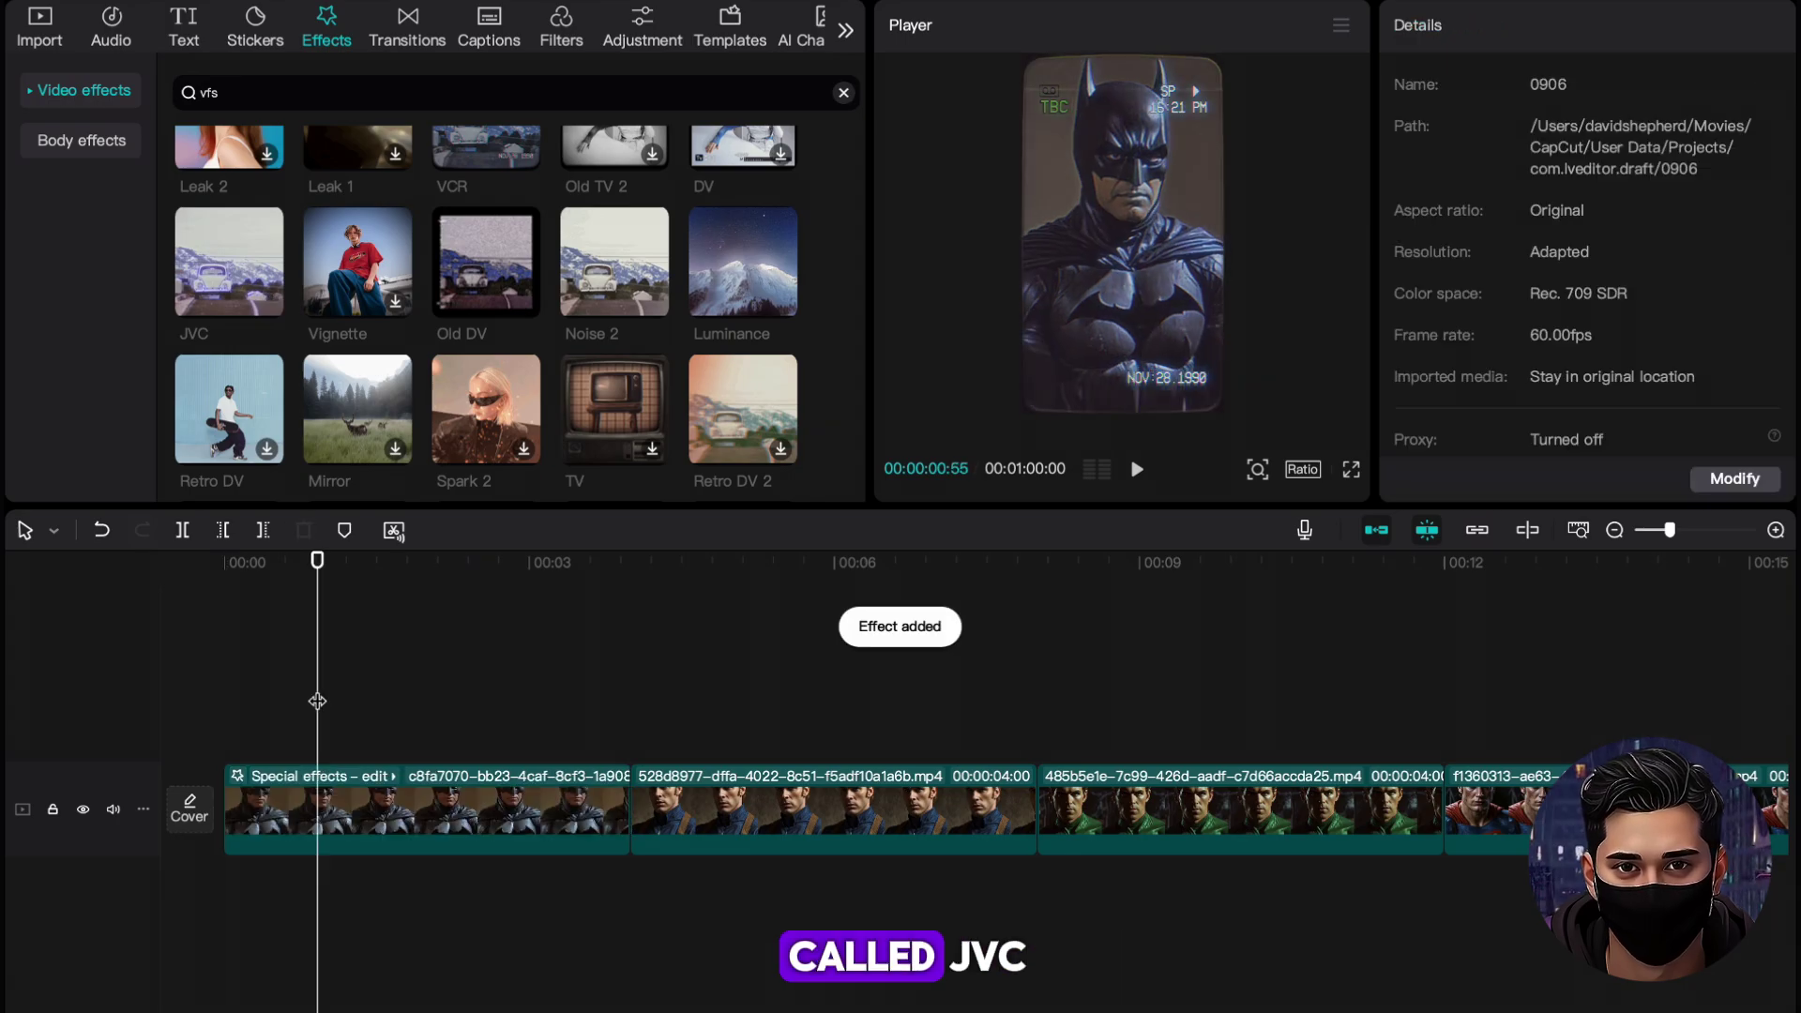
key("space")
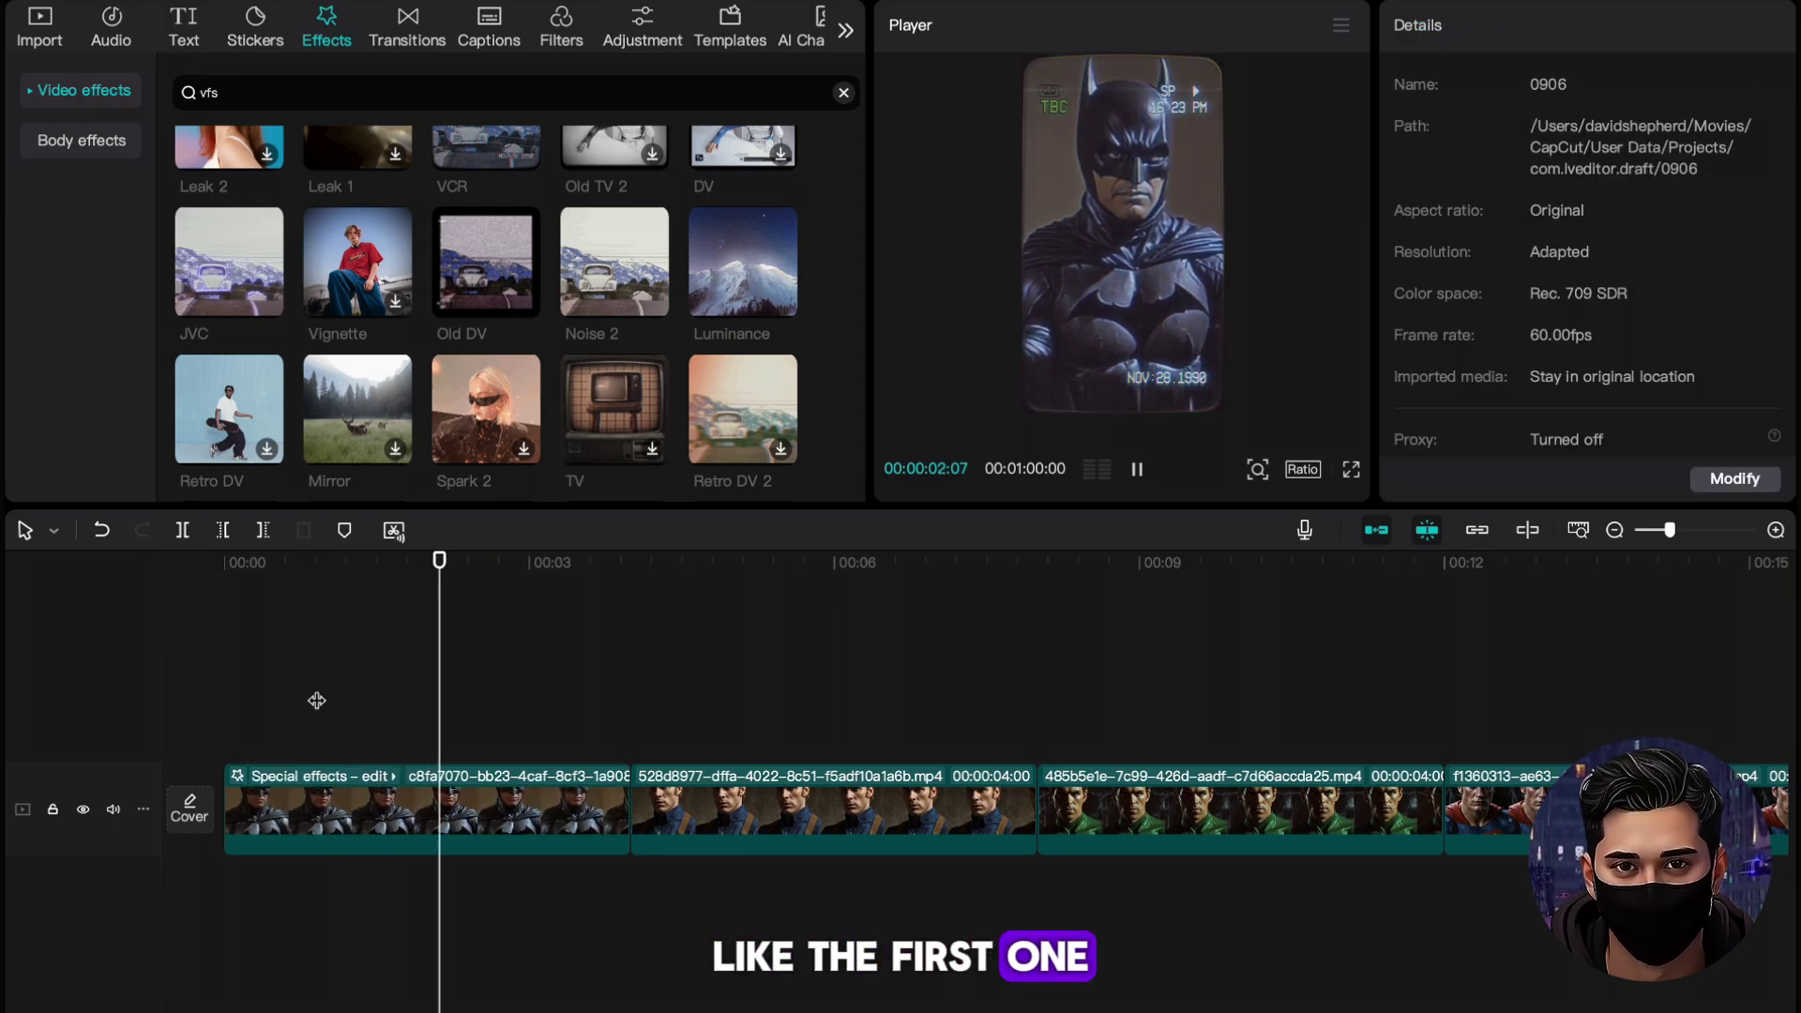
key("space")
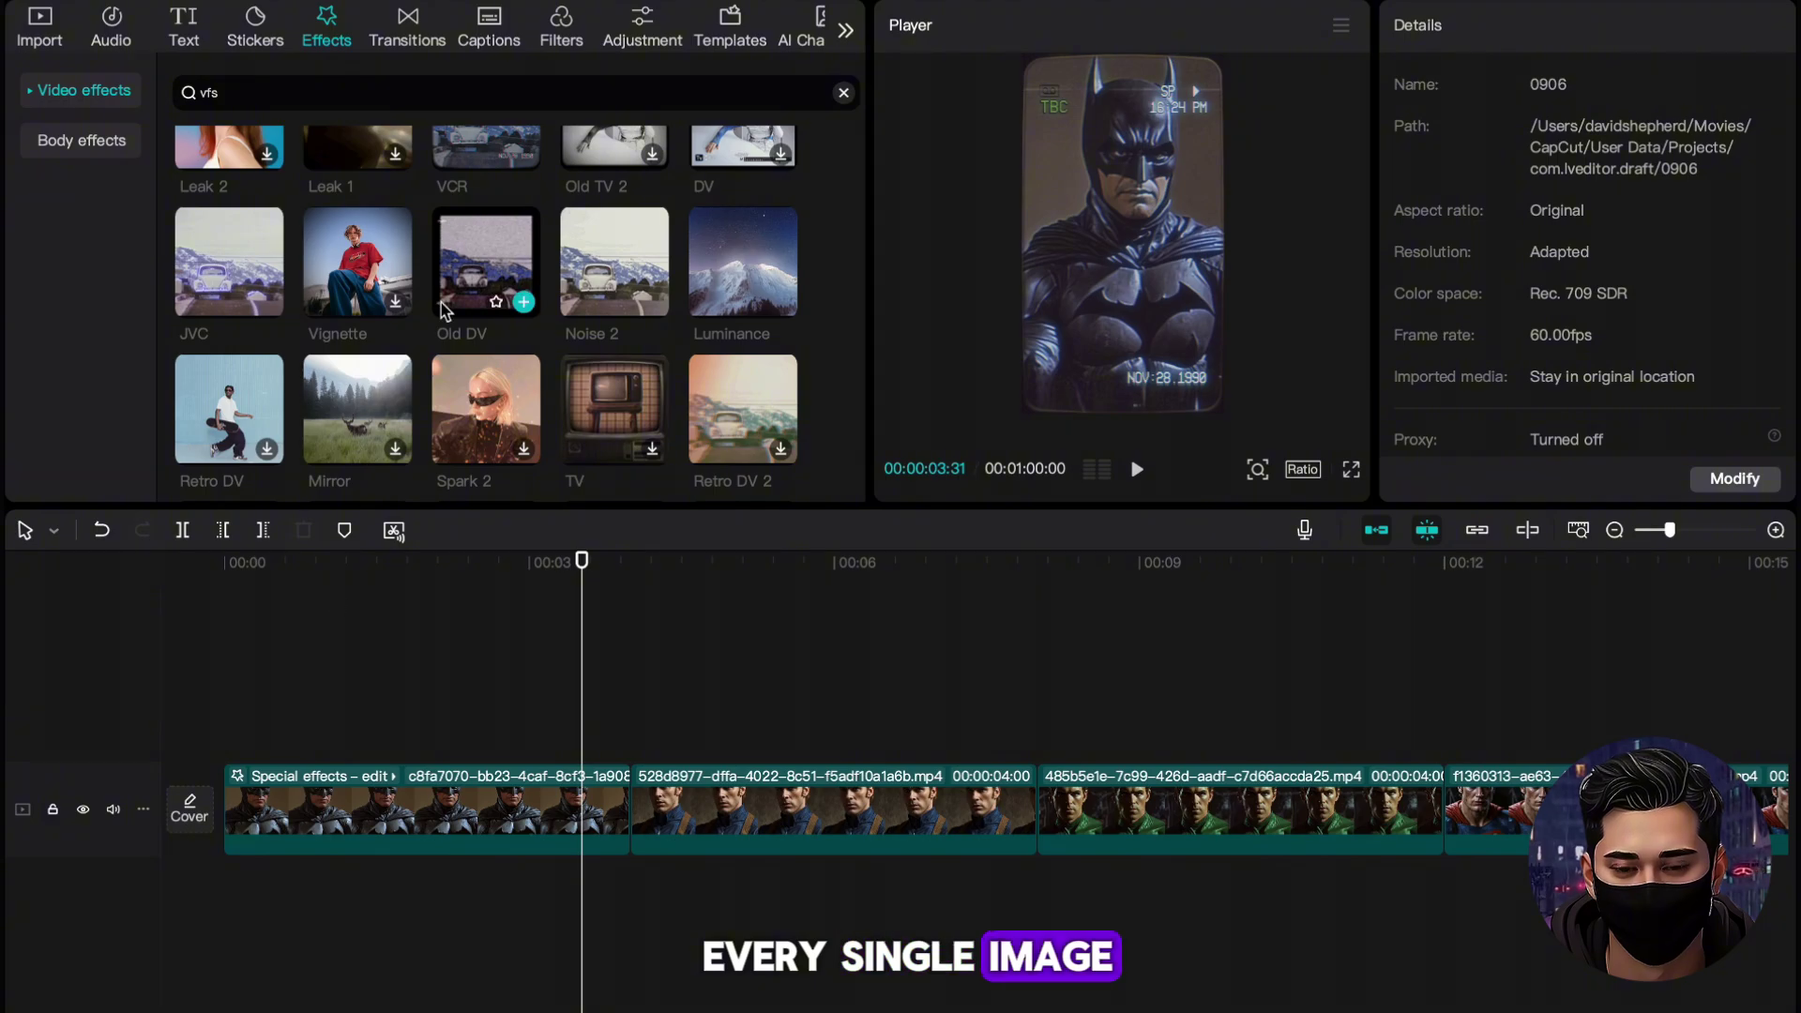
scroll(438, 309, "up", 1)
left_click_drag(226, 296, 744, 790)
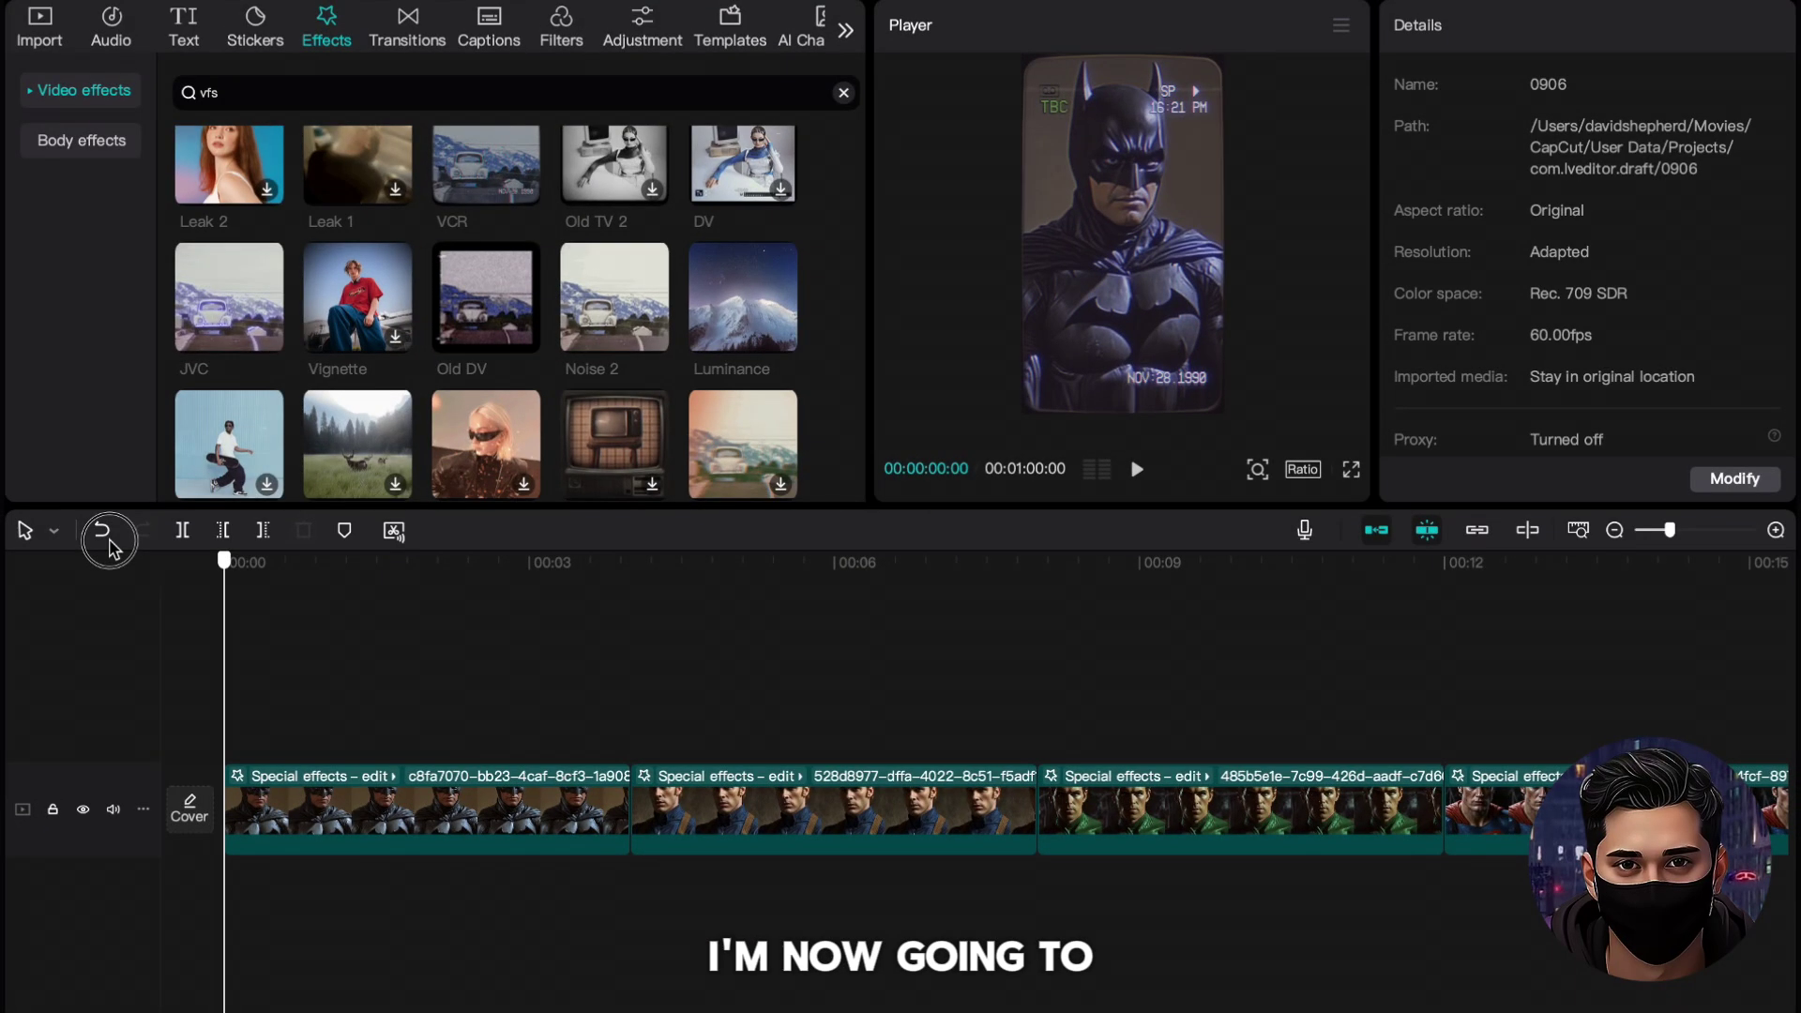
- Add a custom adjustment layer above the clips and extend it across the whole one-minute timeline
left_click(645, 26)
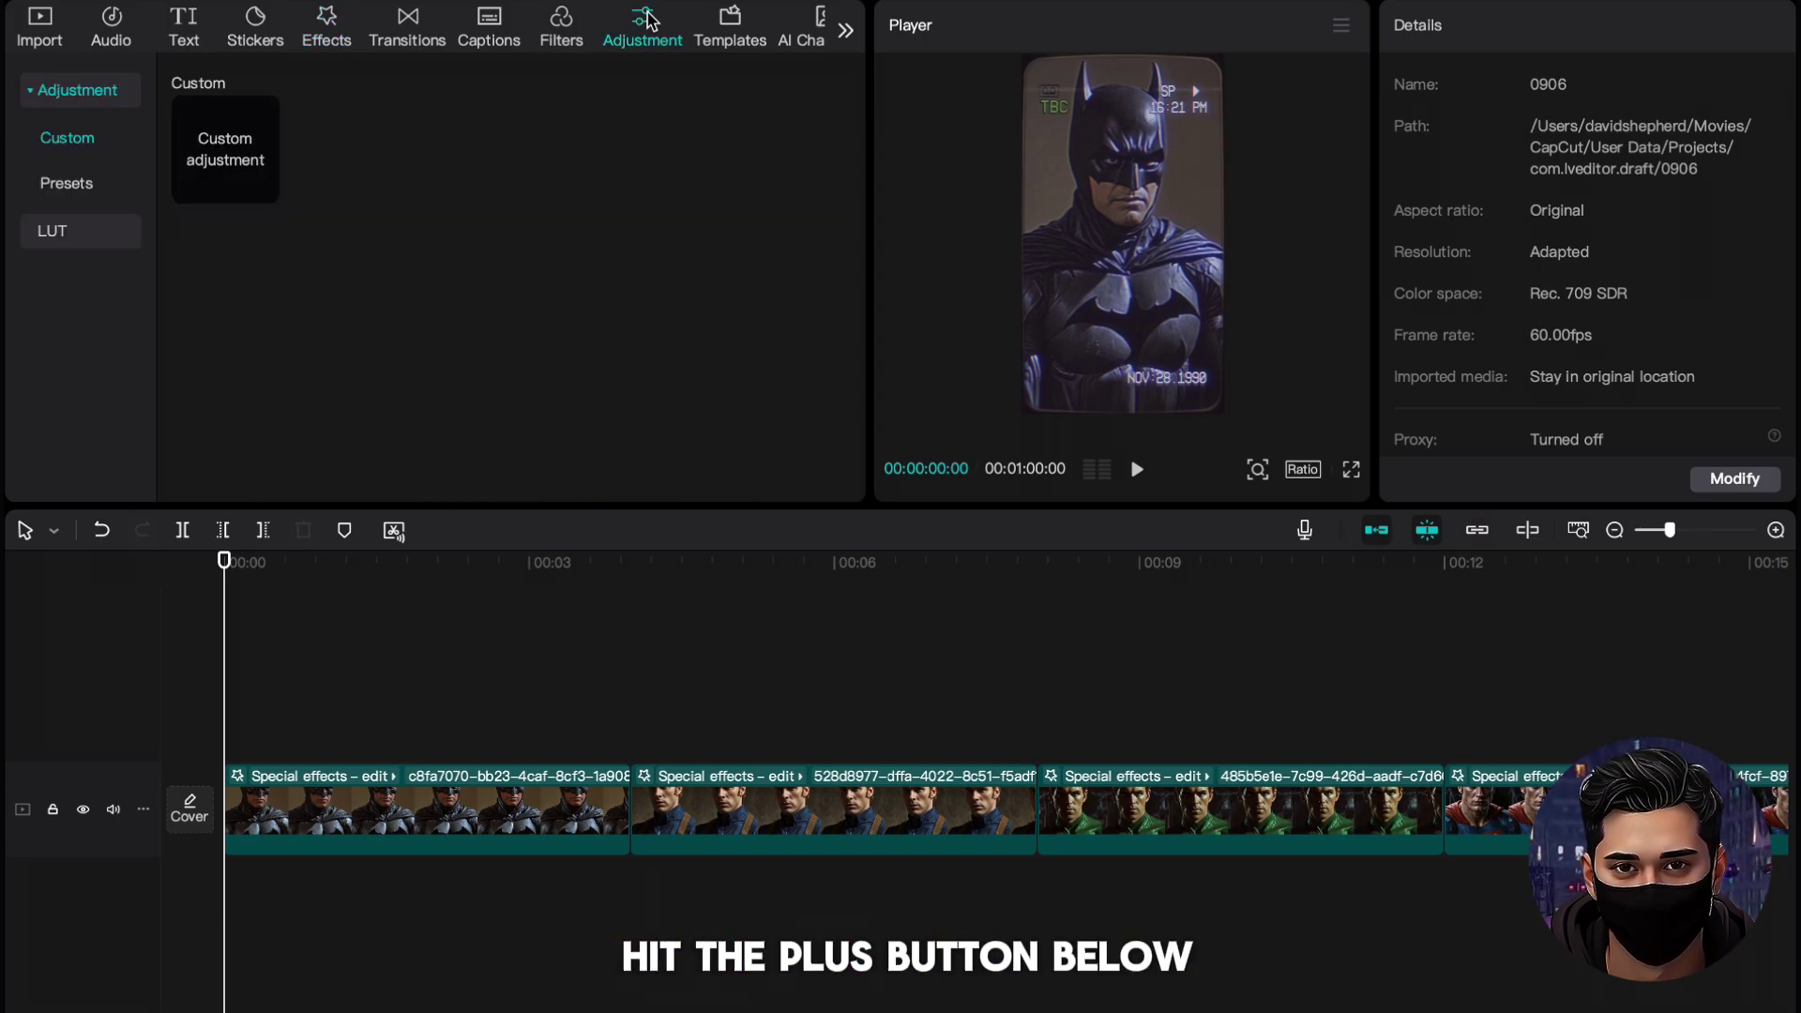
left_click(263, 188)
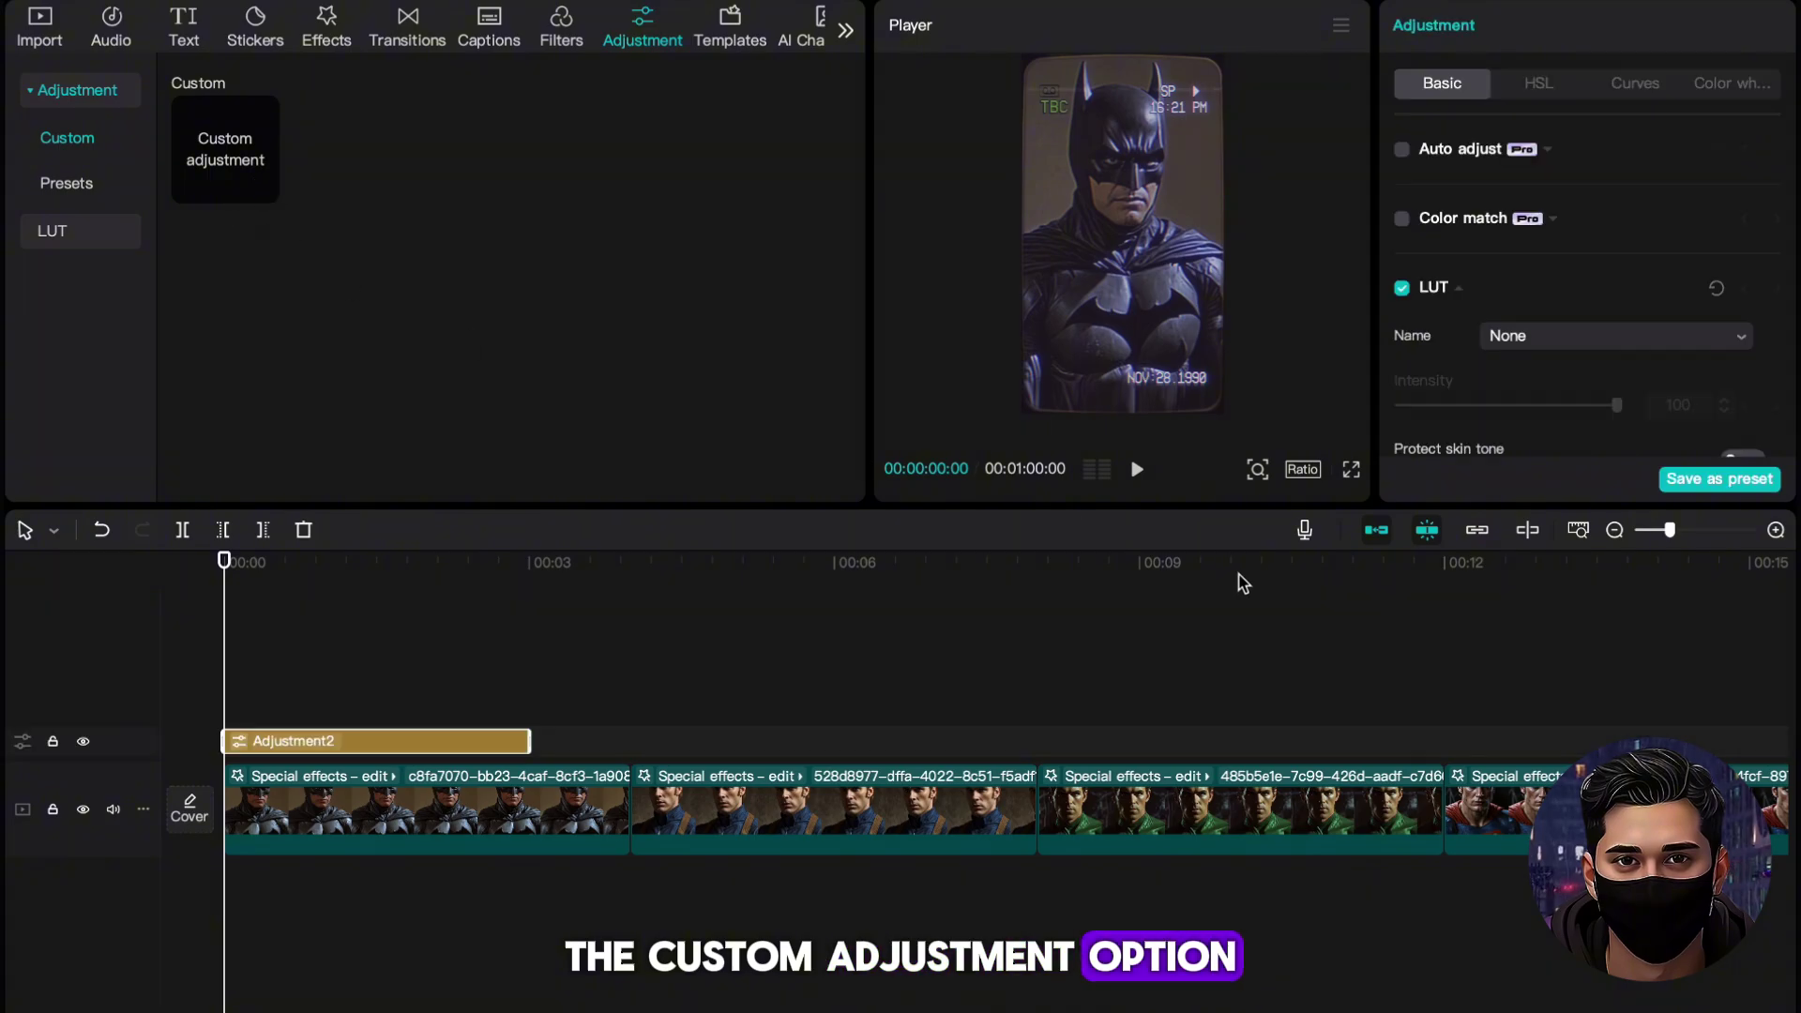
left_click(1576, 531)
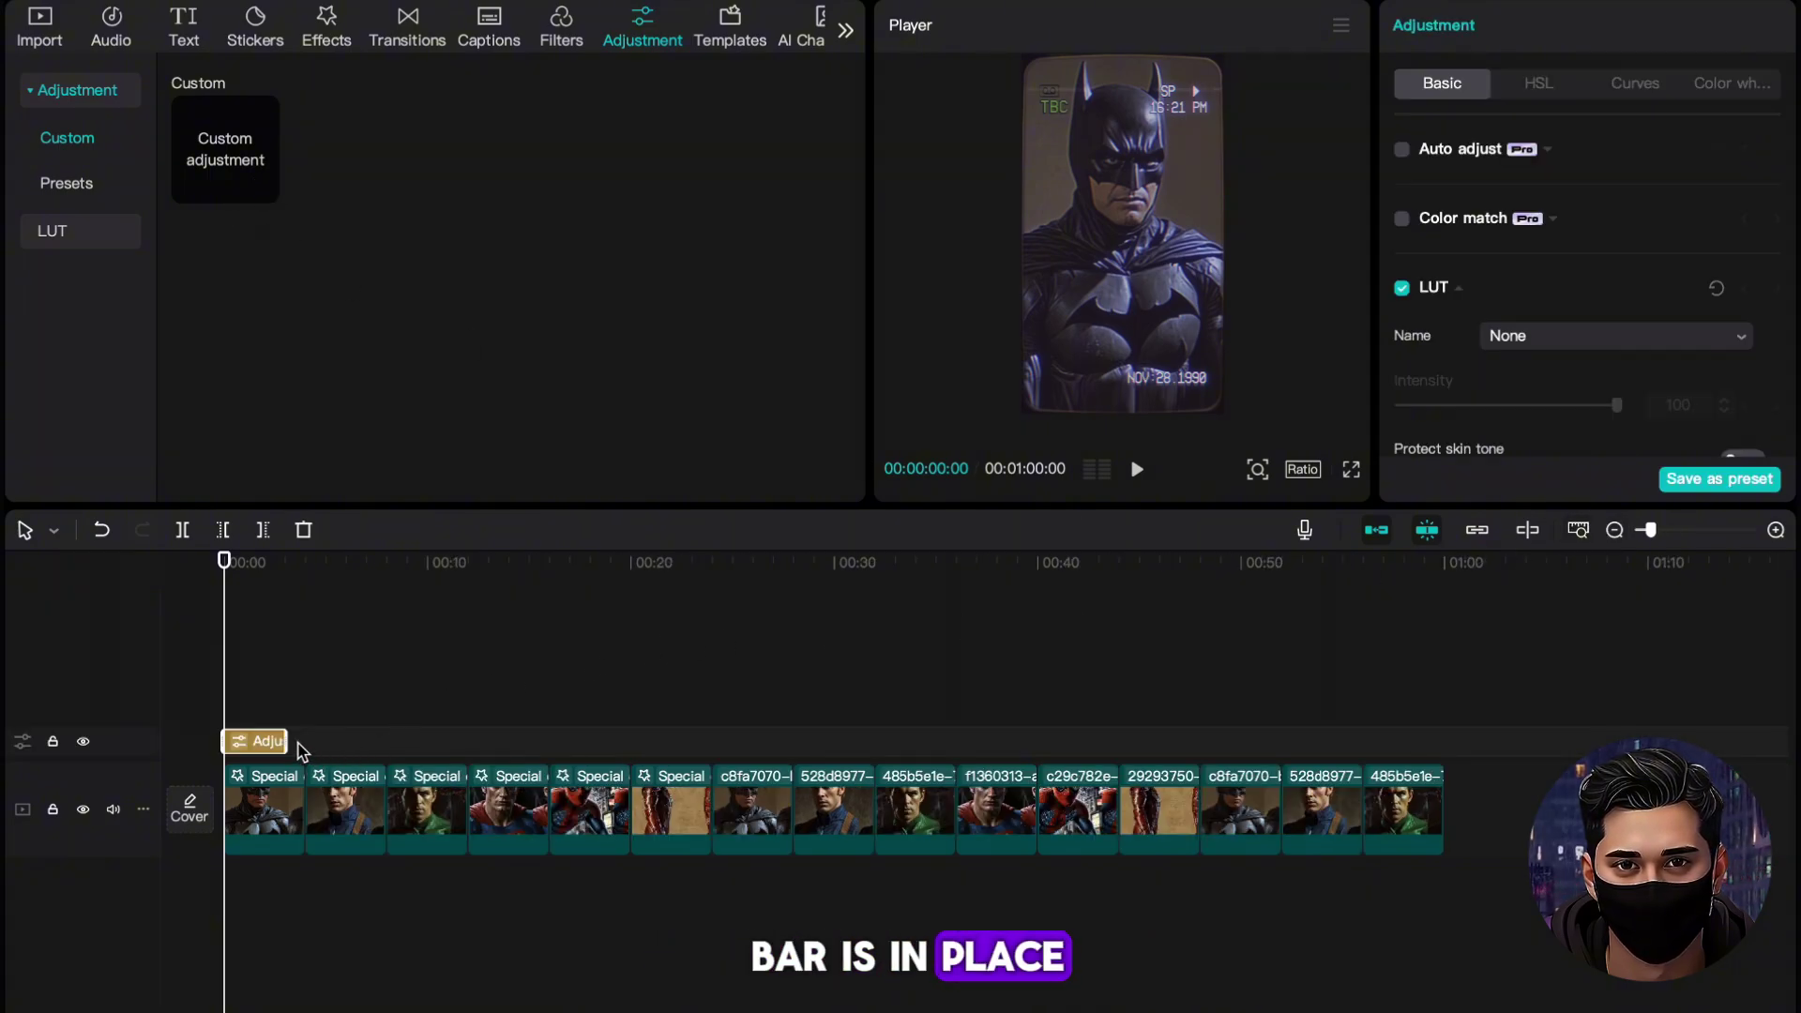
left_click_drag(277, 741, 1444, 743)
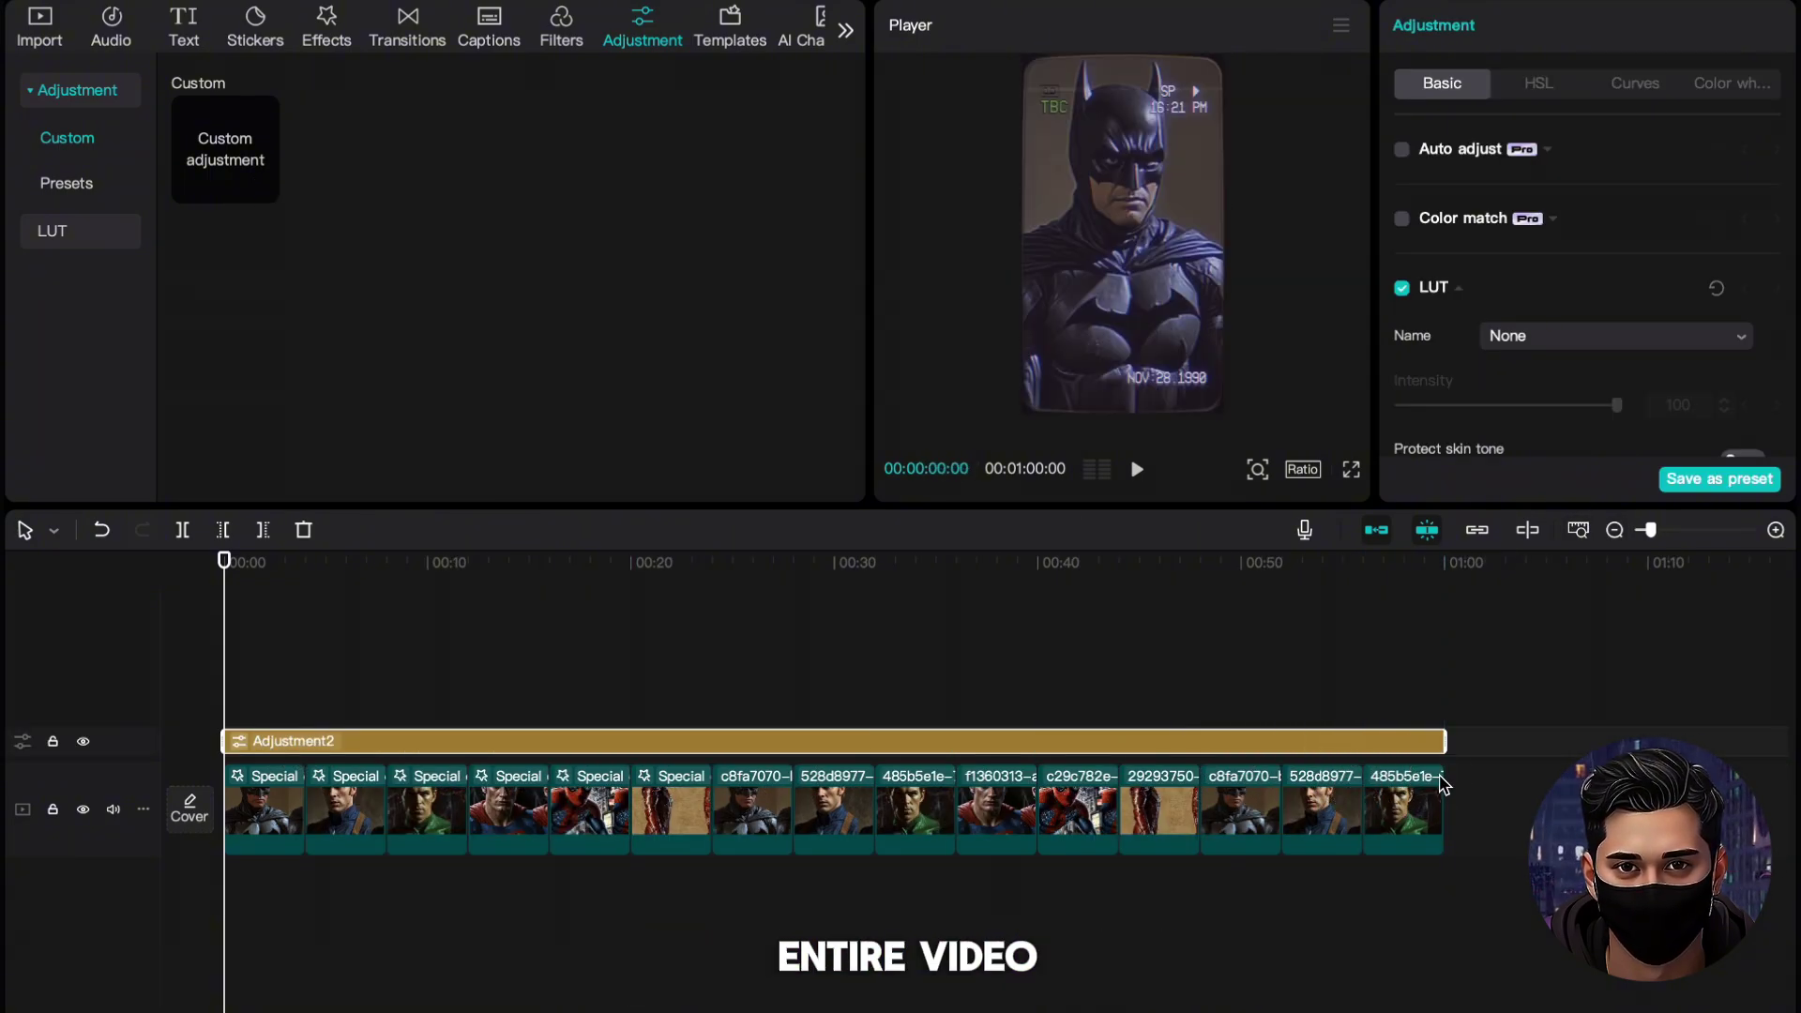
left_click(1774, 531)
- Shift the adjustment layer's Tint color wheel toward blue, to about -0.08 red, 0.00 green and 0.26 blue
scroll(1657, 366, "down", 3)
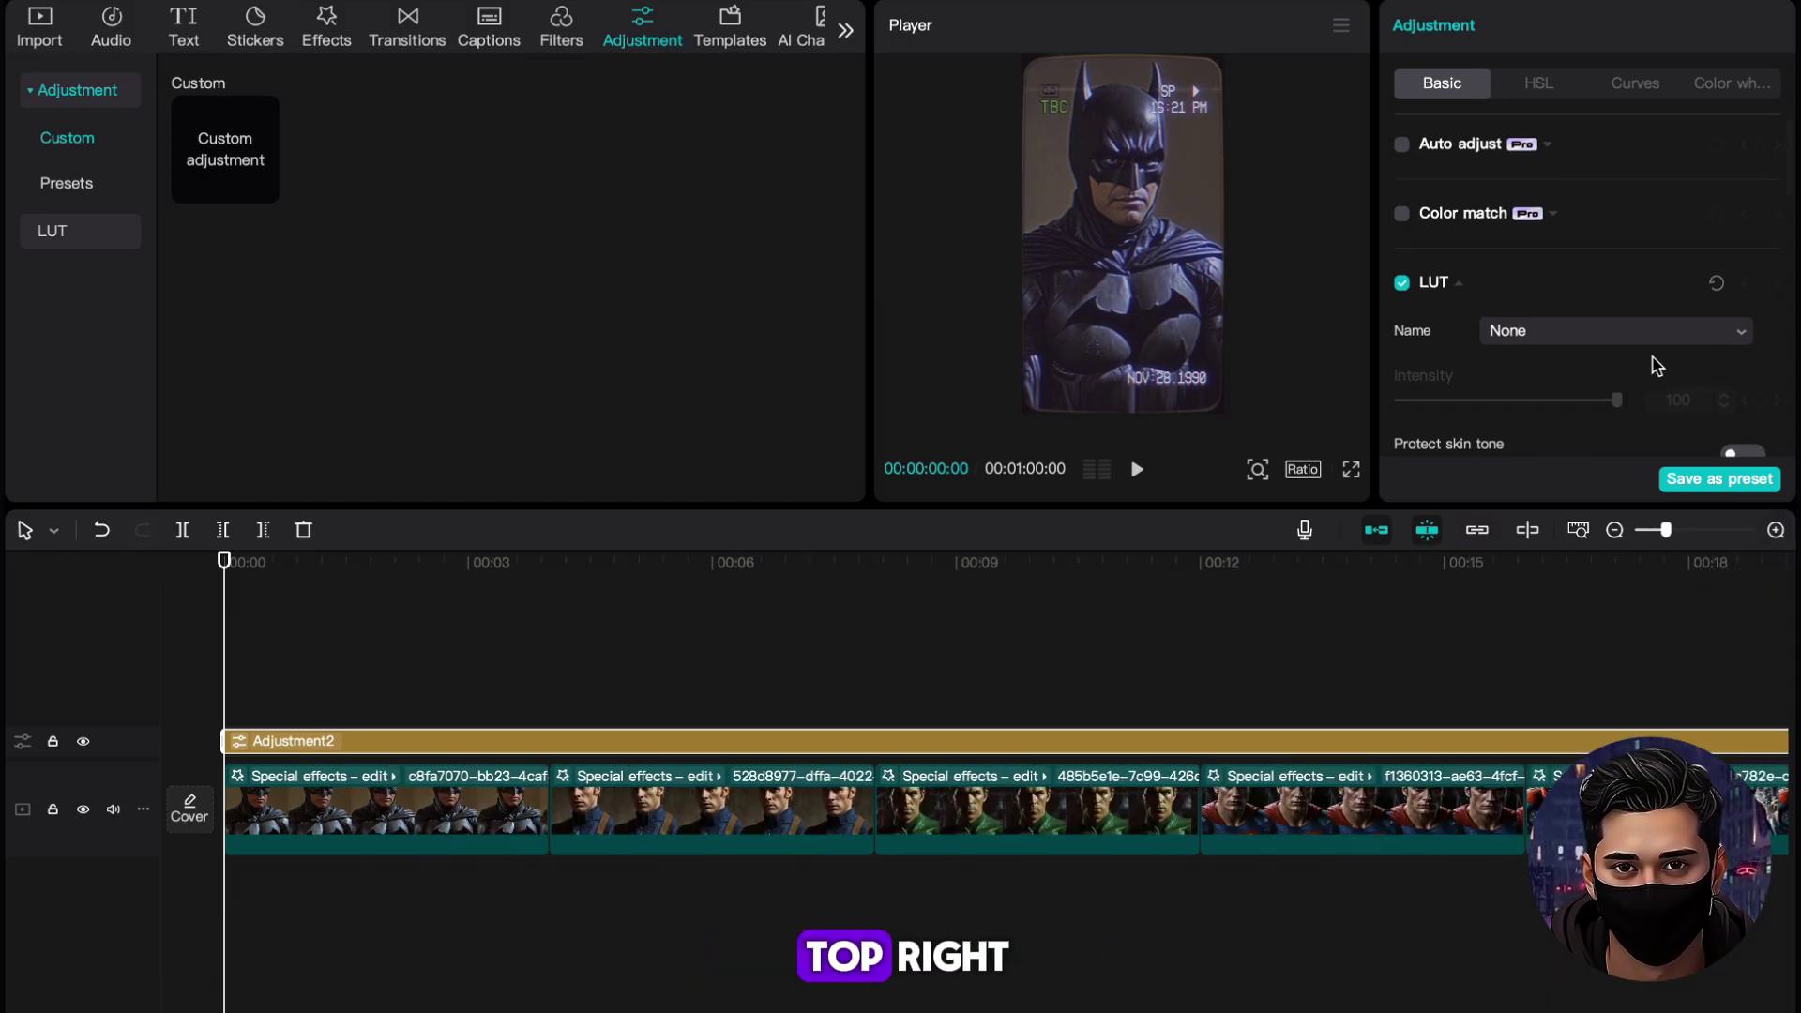
scroll(1657, 366, "down", 10)
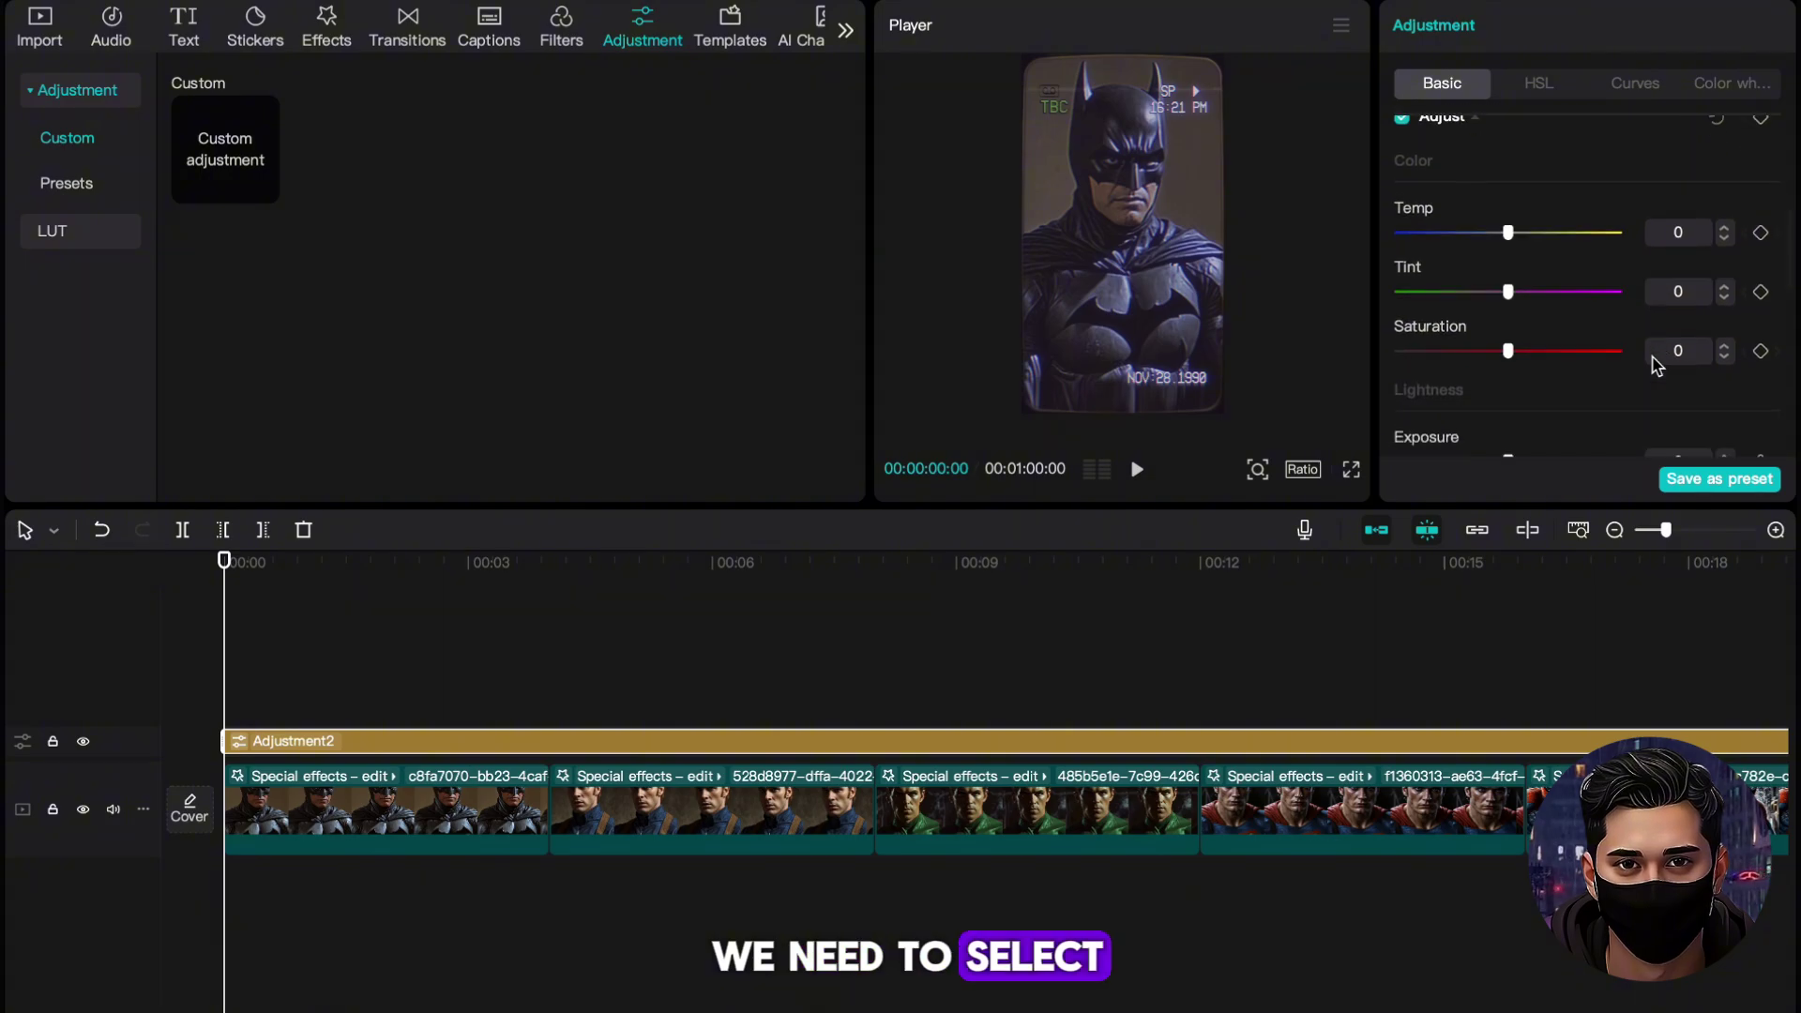
left_click(1742, 83)
scroll(1562, 389, "down", 3)
scroll(1562, 389, "down", 3)
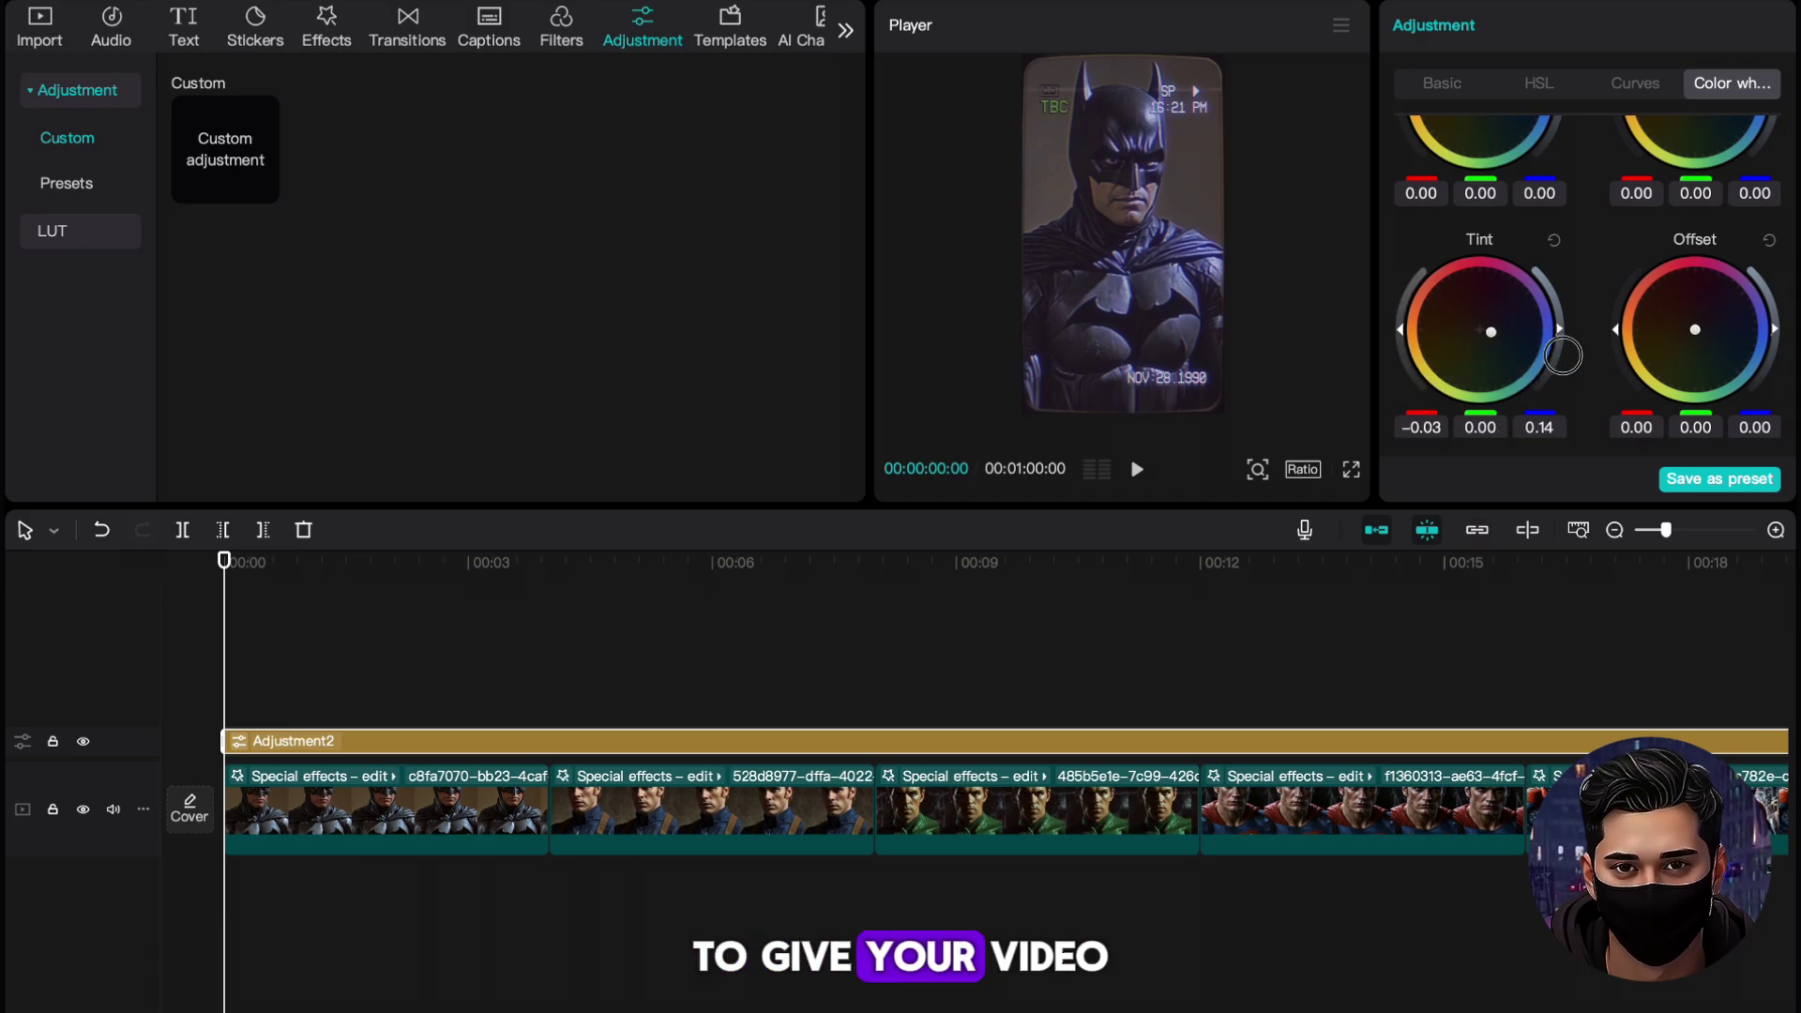
left_click_drag(1563, 355, 1613, 380)
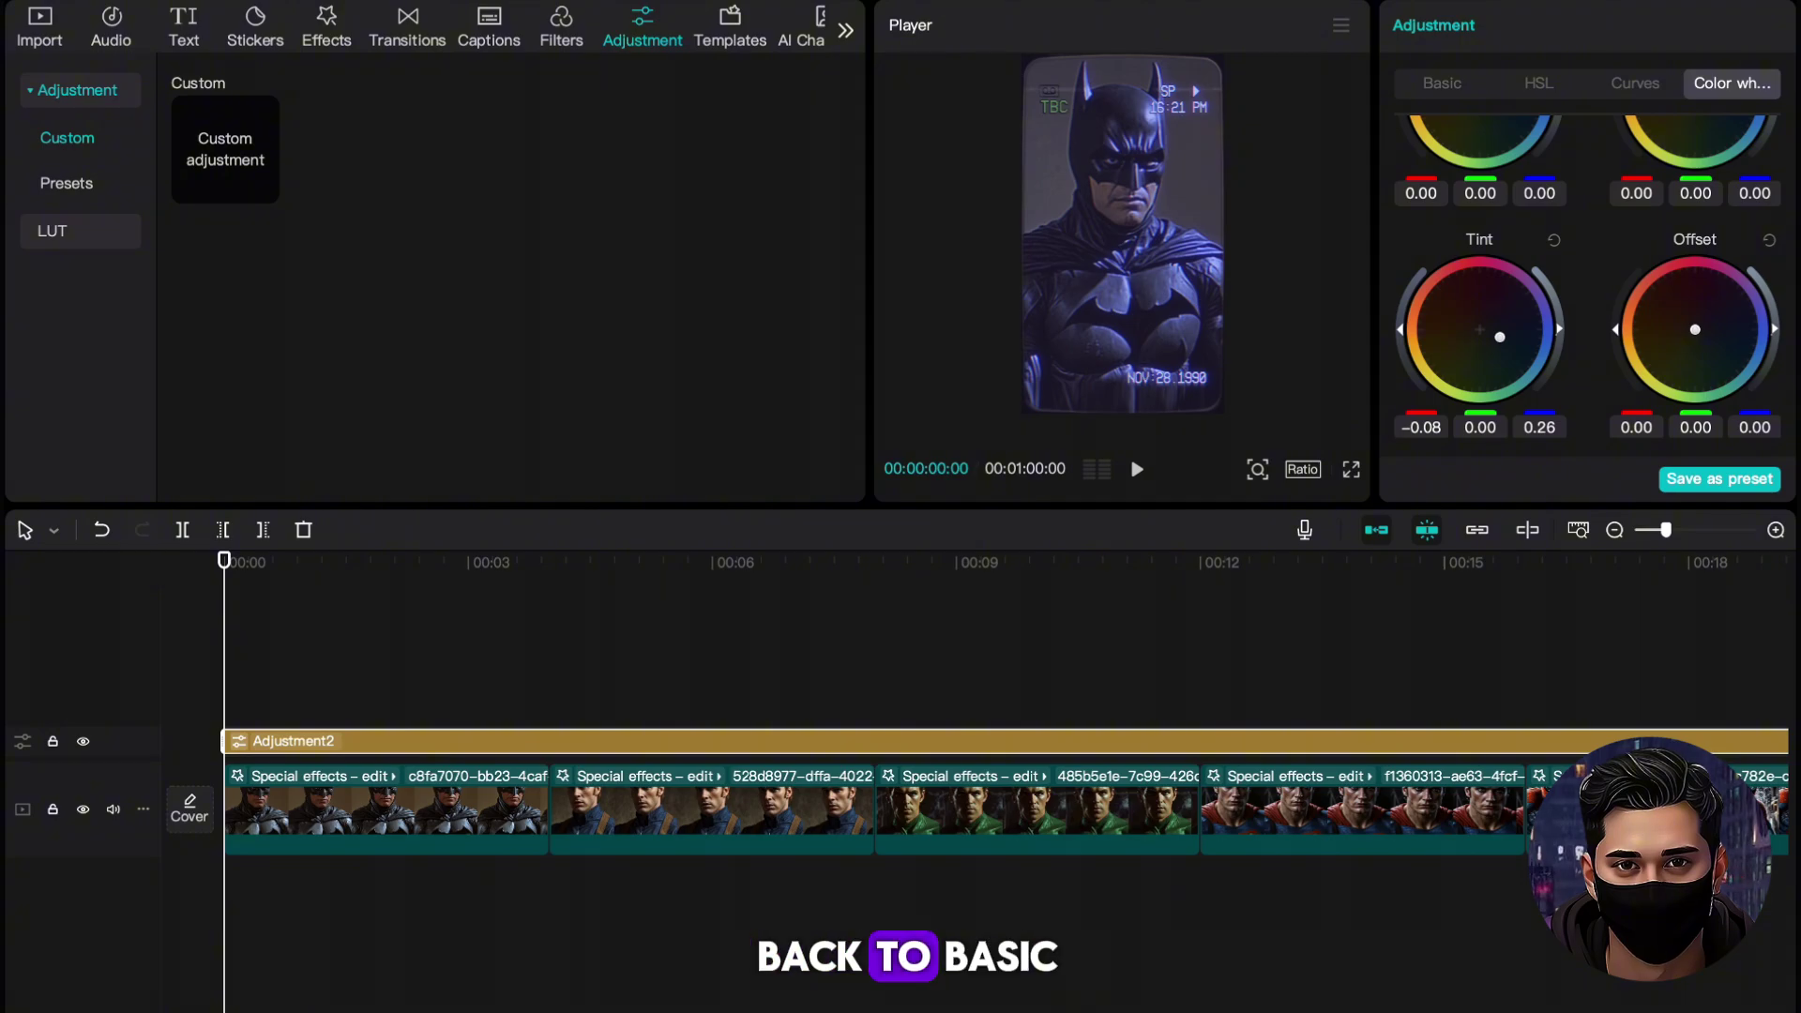
- Set the adjustment layer's basic Vignette value to 20
scroll(1536, 310, "up", 5)
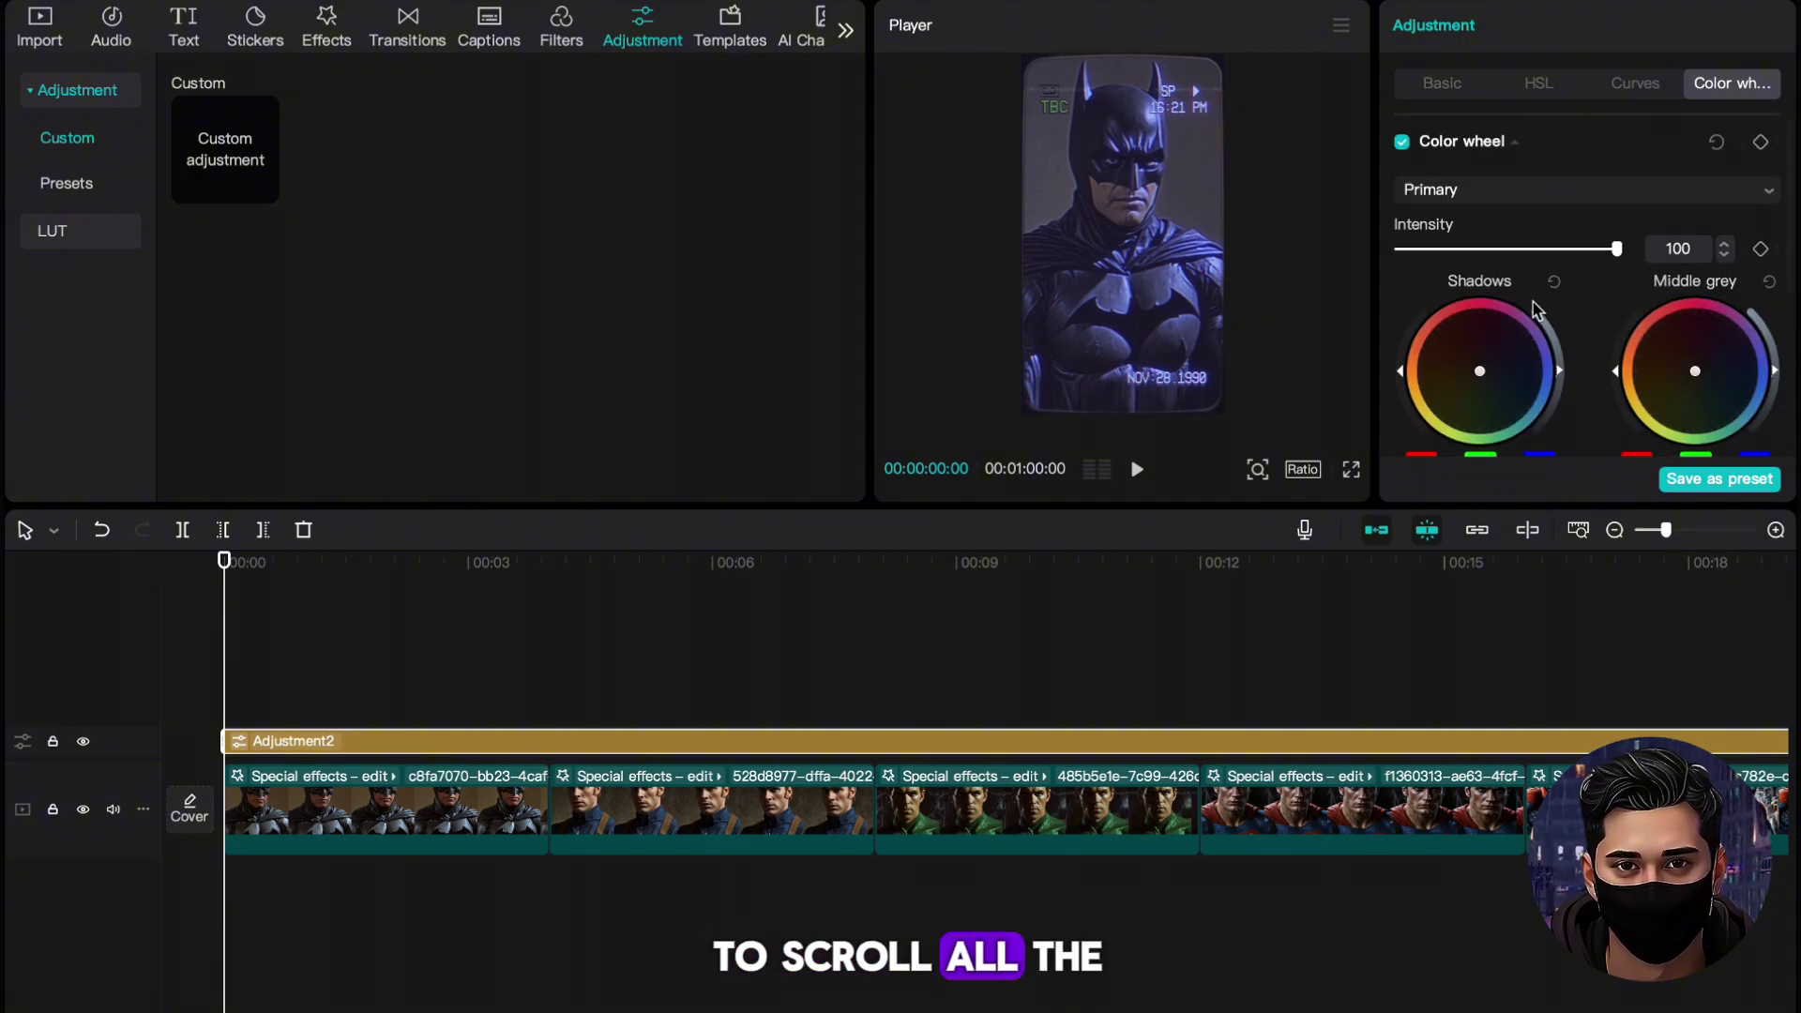
left_click(1462, 87)
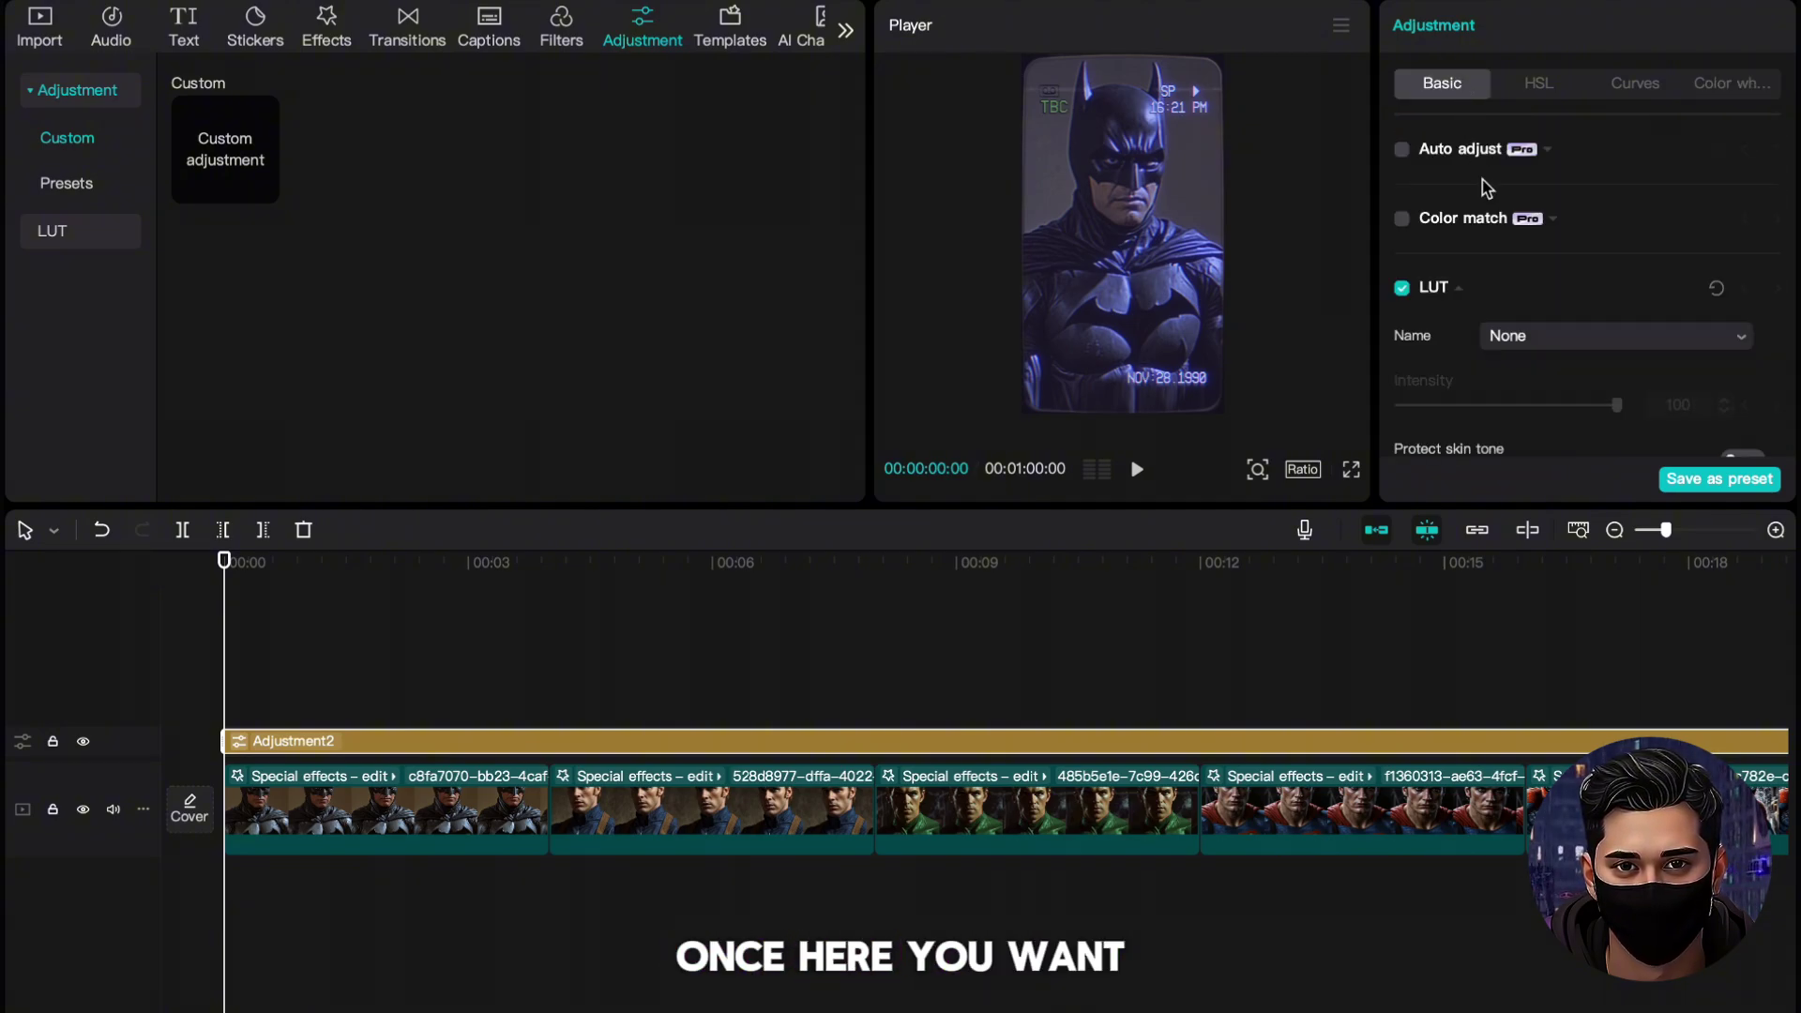
scroll(1492, 216, "down", 6)
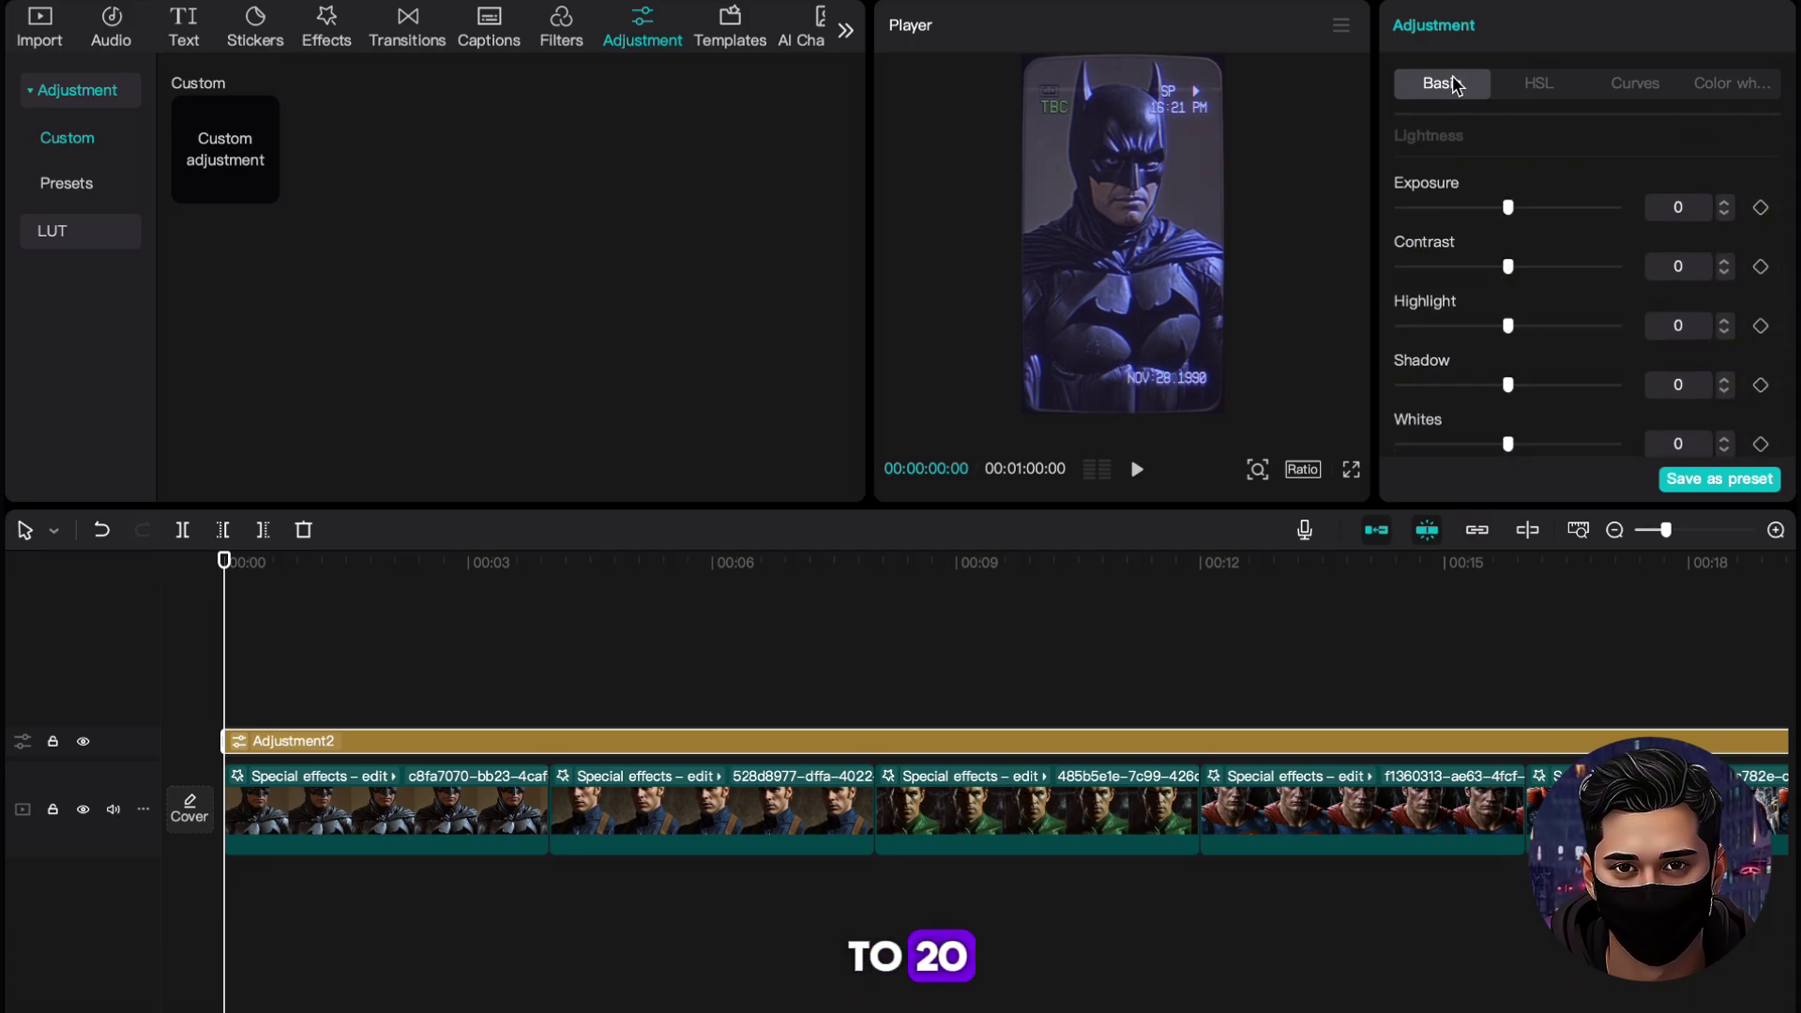
scroll(1472, 390, "down", 8)
left_click_drag(1517, 446, 1548, 448)
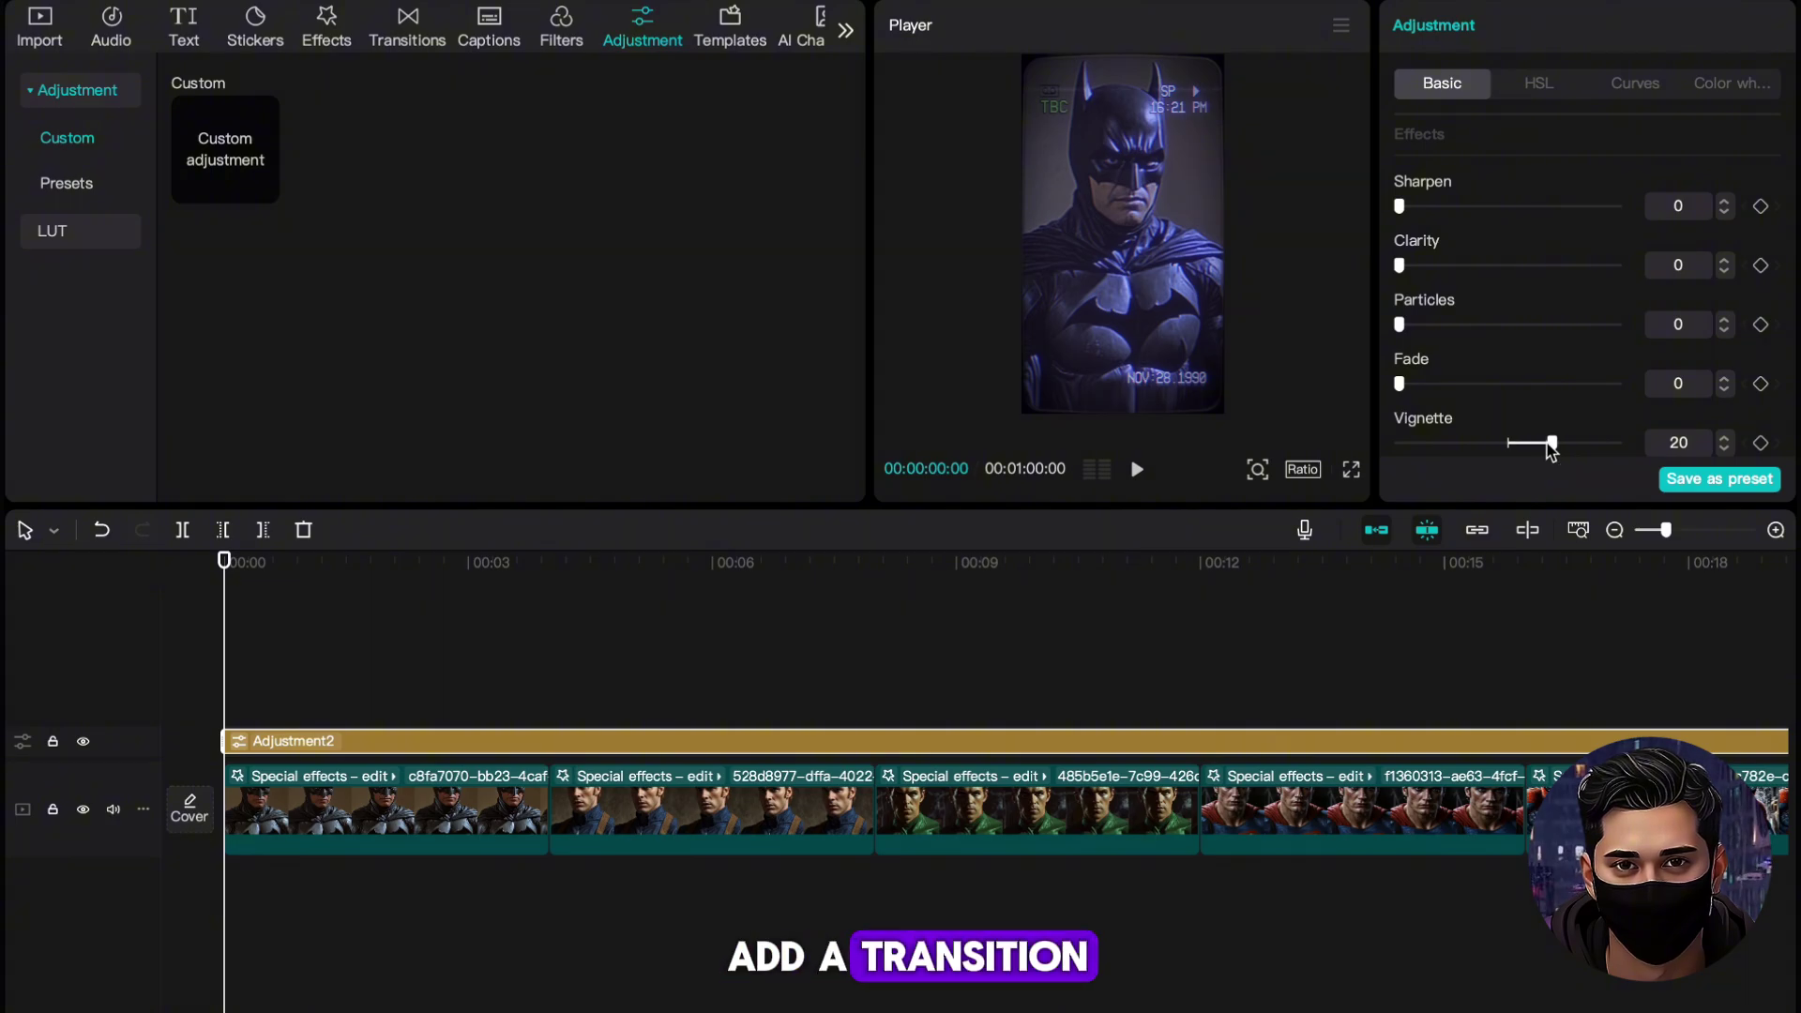
- Search the transitions for "black fade" and apply the Black Fade transition with a 0.3 s duration between all clips
left_click(319, 647)
left_click(407, 28)
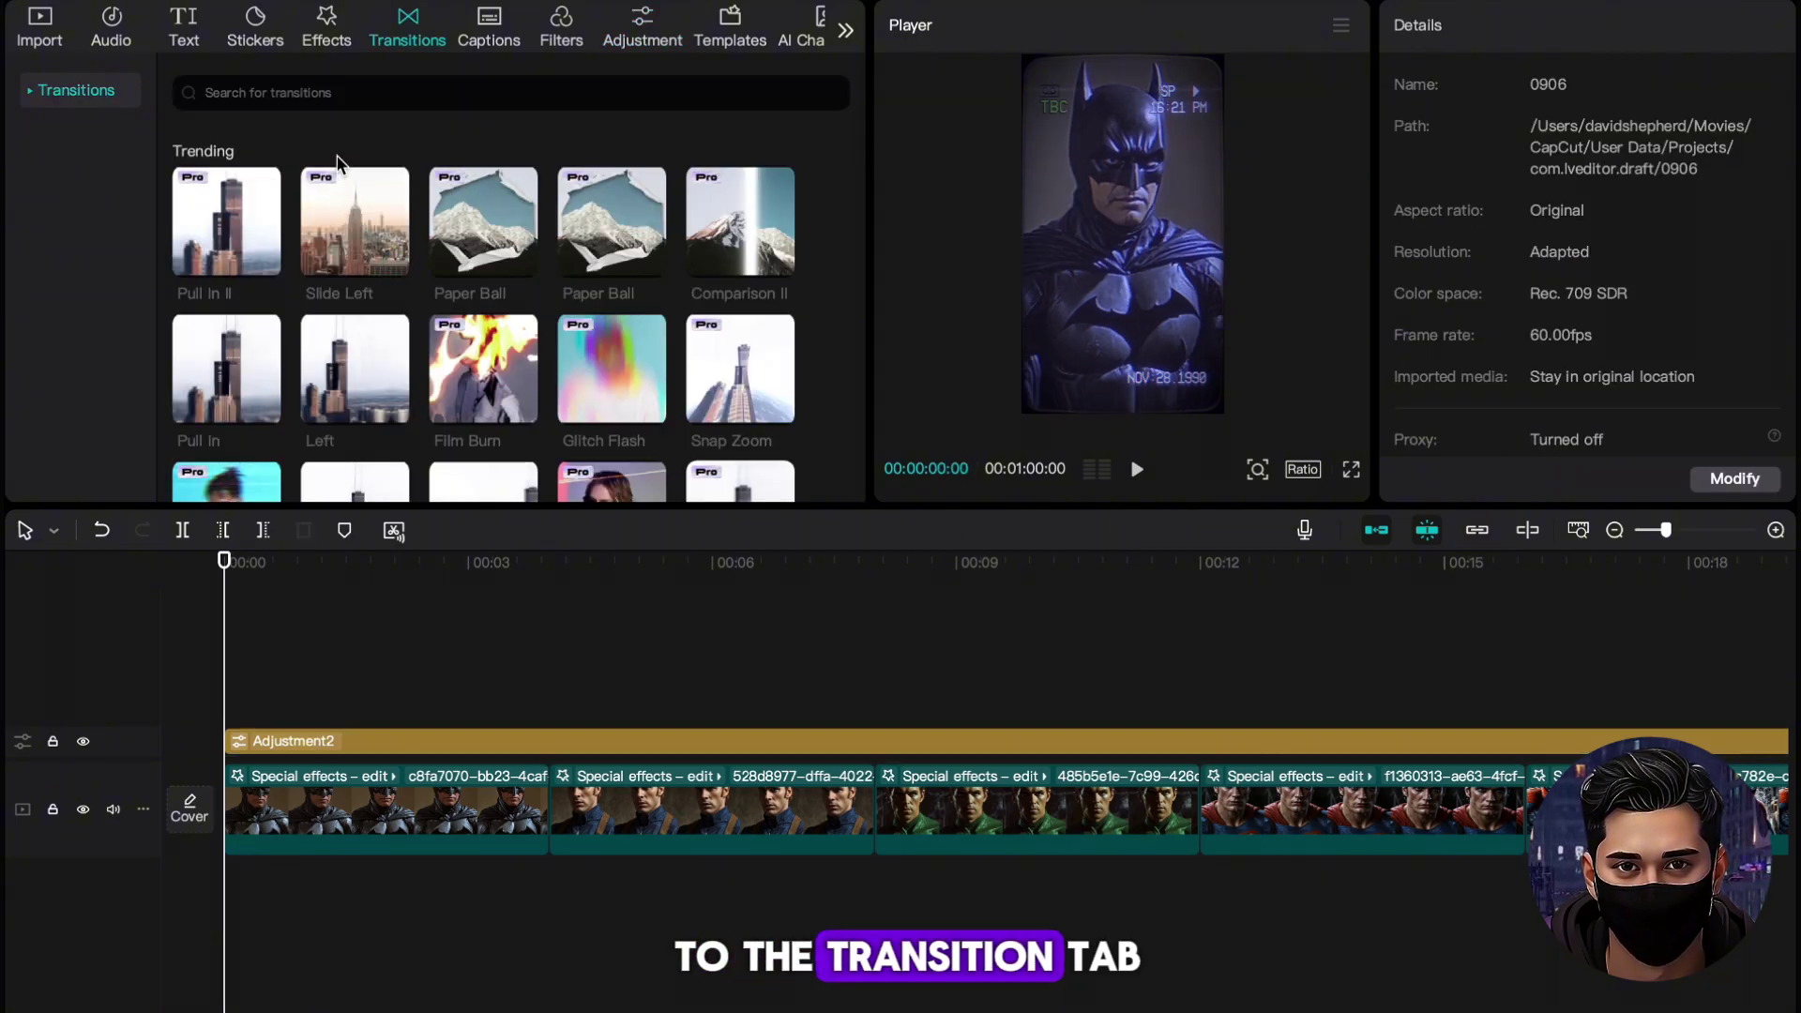
left_click(313, 92)
left_click(309, 173)
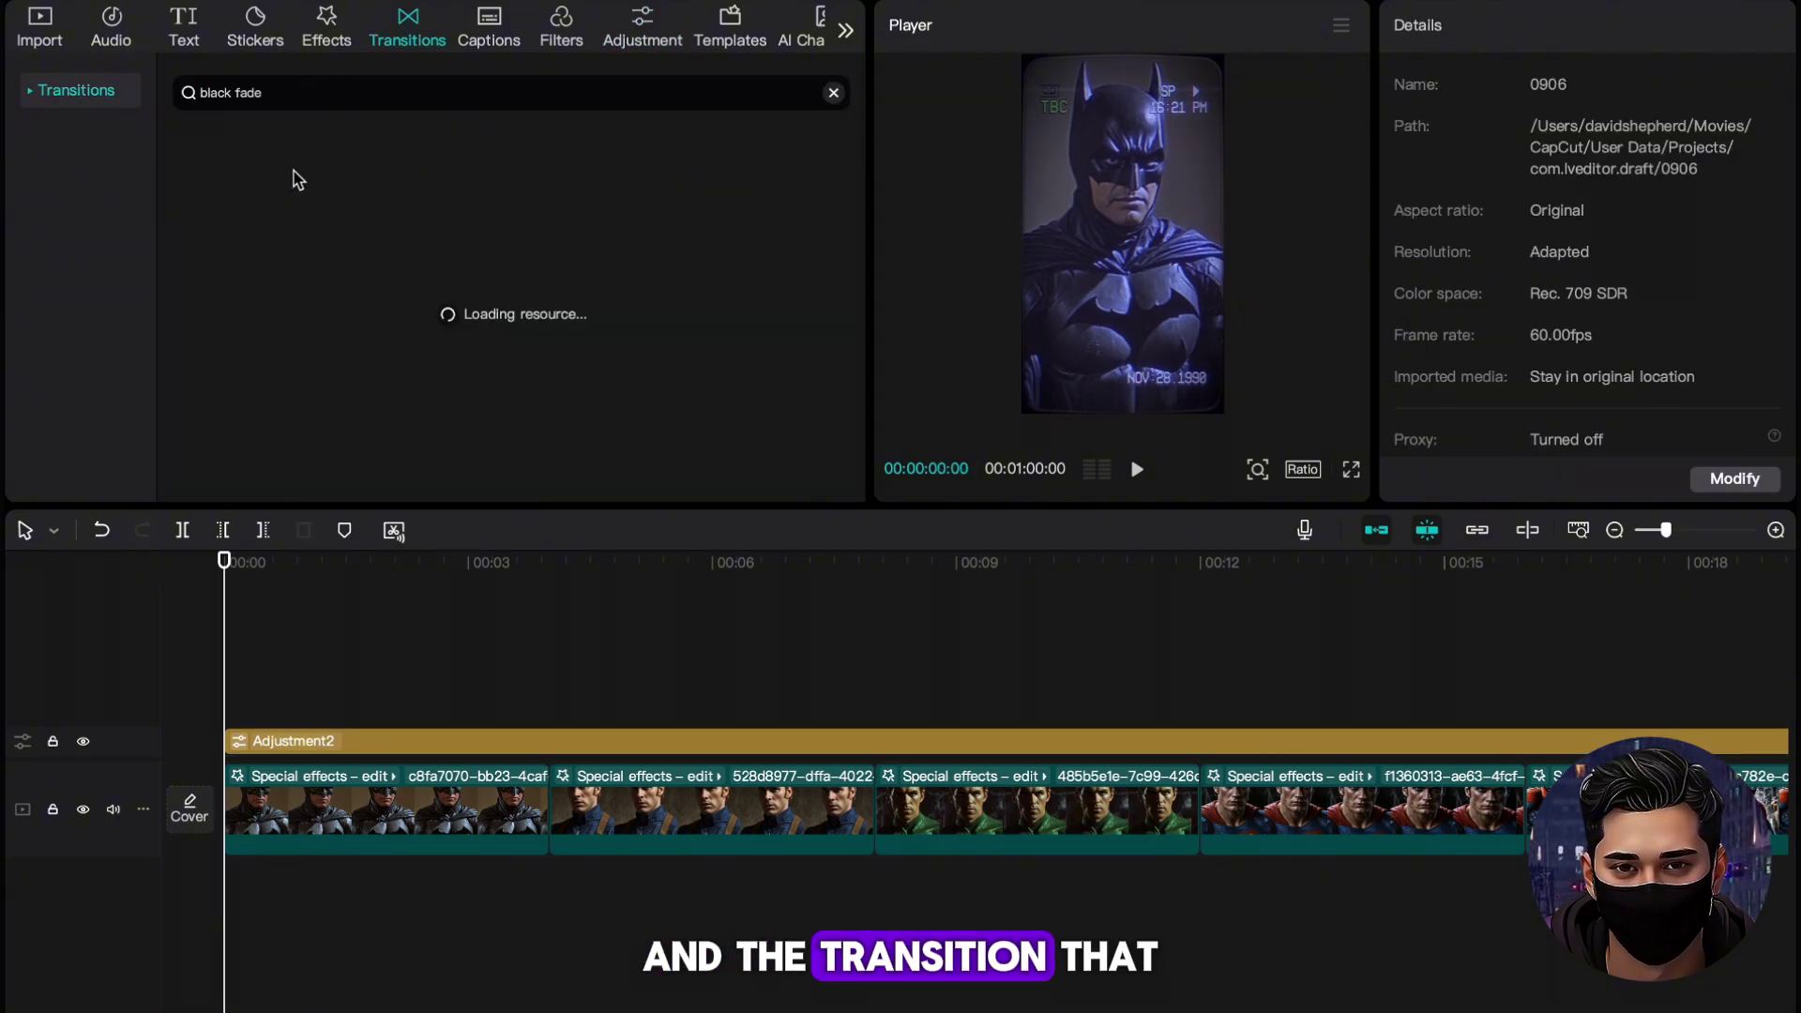
mouse_move(222, 211)
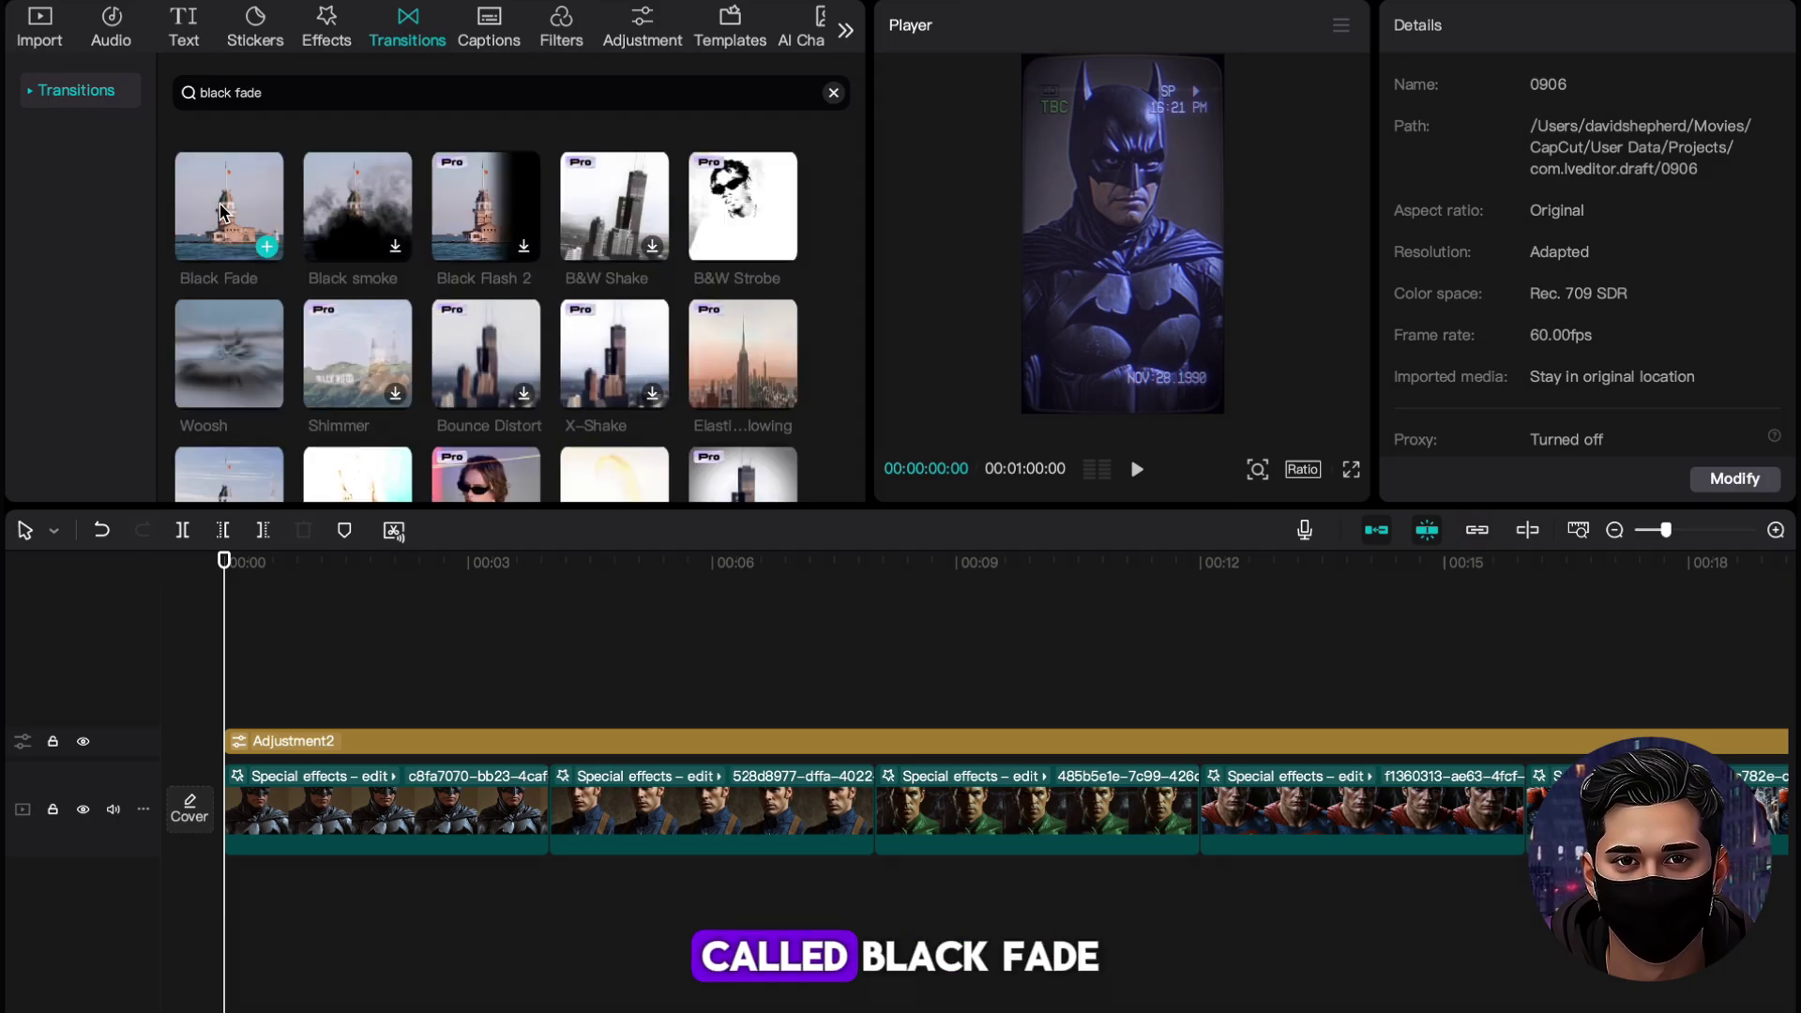
mouse_move(222, 211)
left_mouse_down()
mouse_move(483, 475)
mouse_move(549, 809)
left_mouse_up()
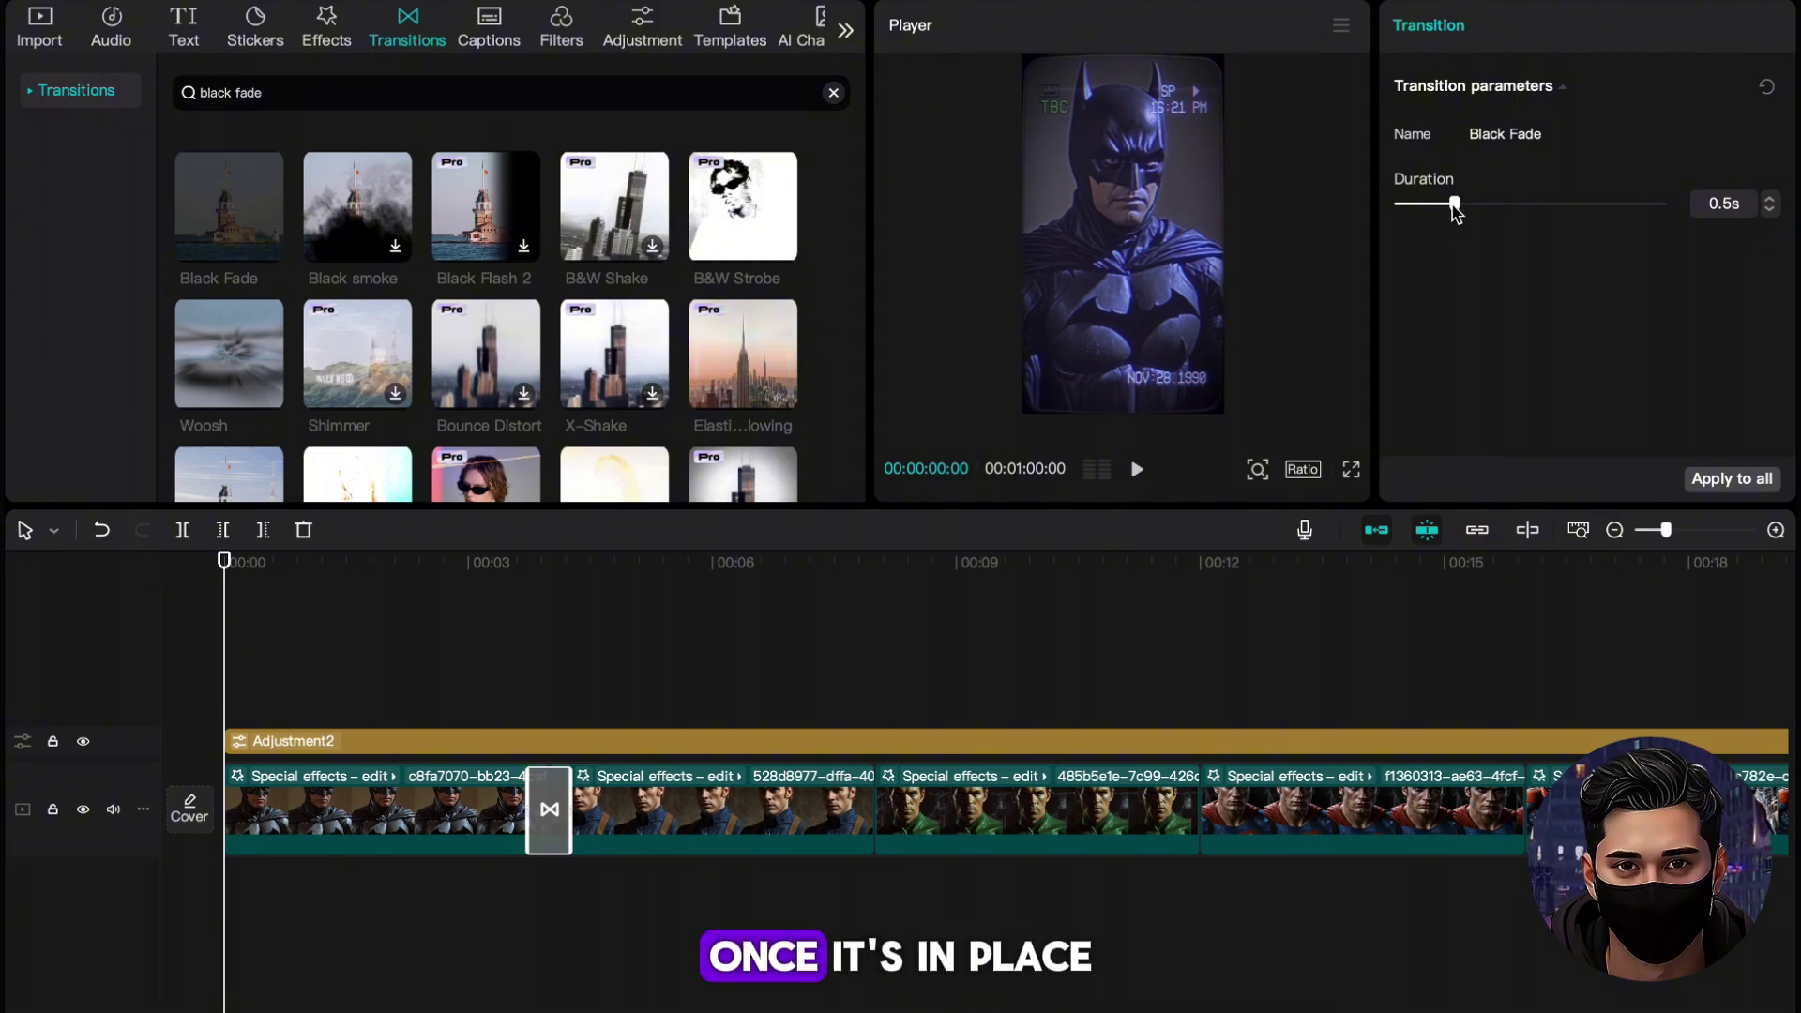
left_click_drag(1455, 211, 1432, 207)
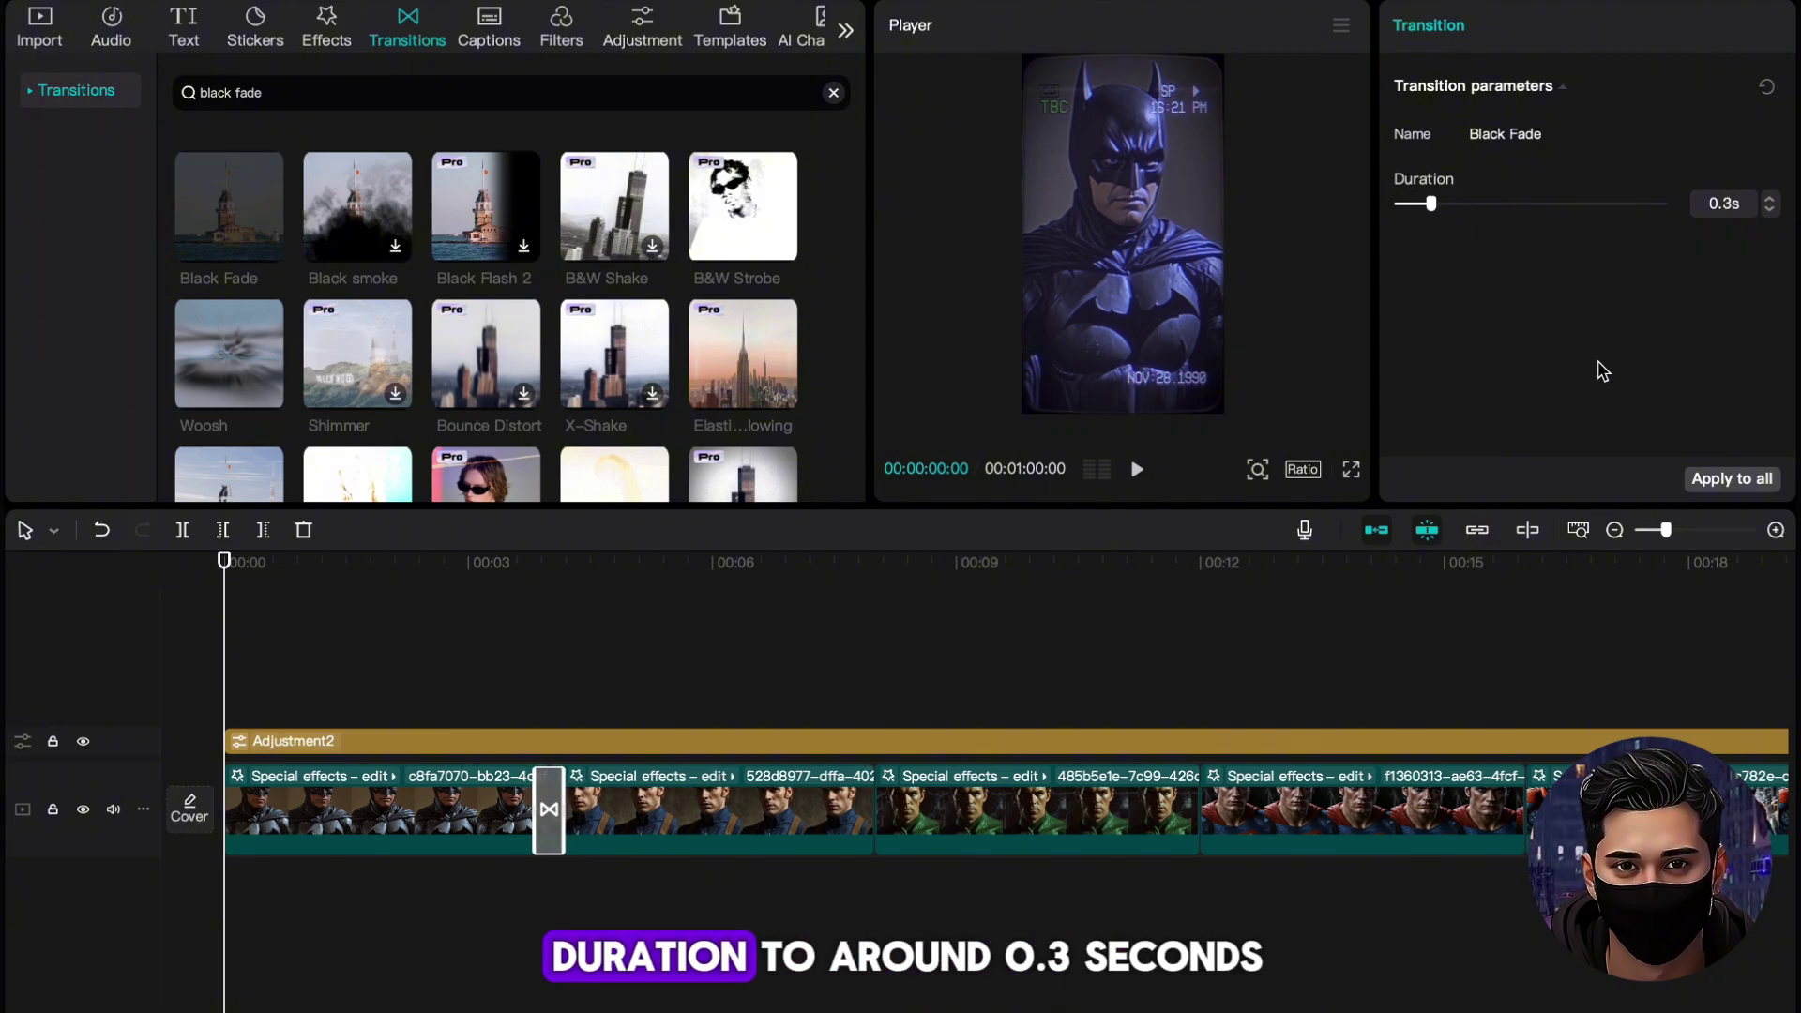
left_click(1705, 480)
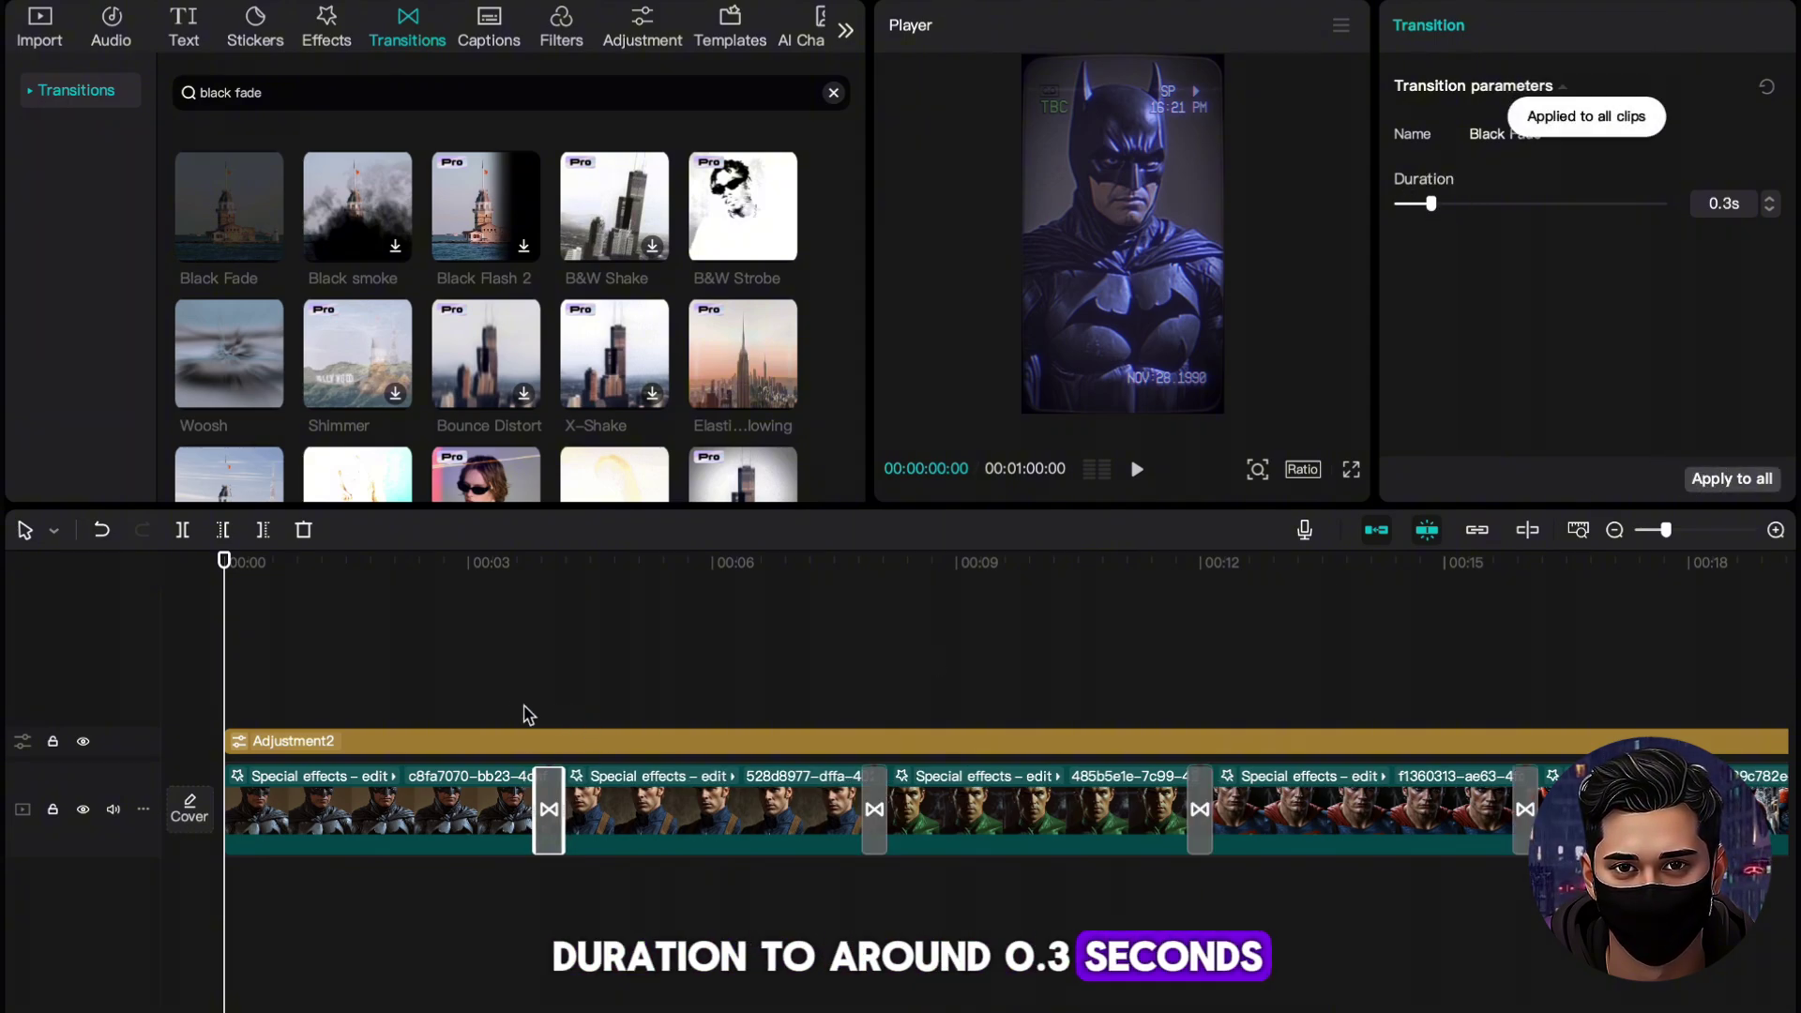
- Play back the timeline around the Captain America and Superman clips to review the effects, tint and transitions
left_click(482, 700)
key("space")
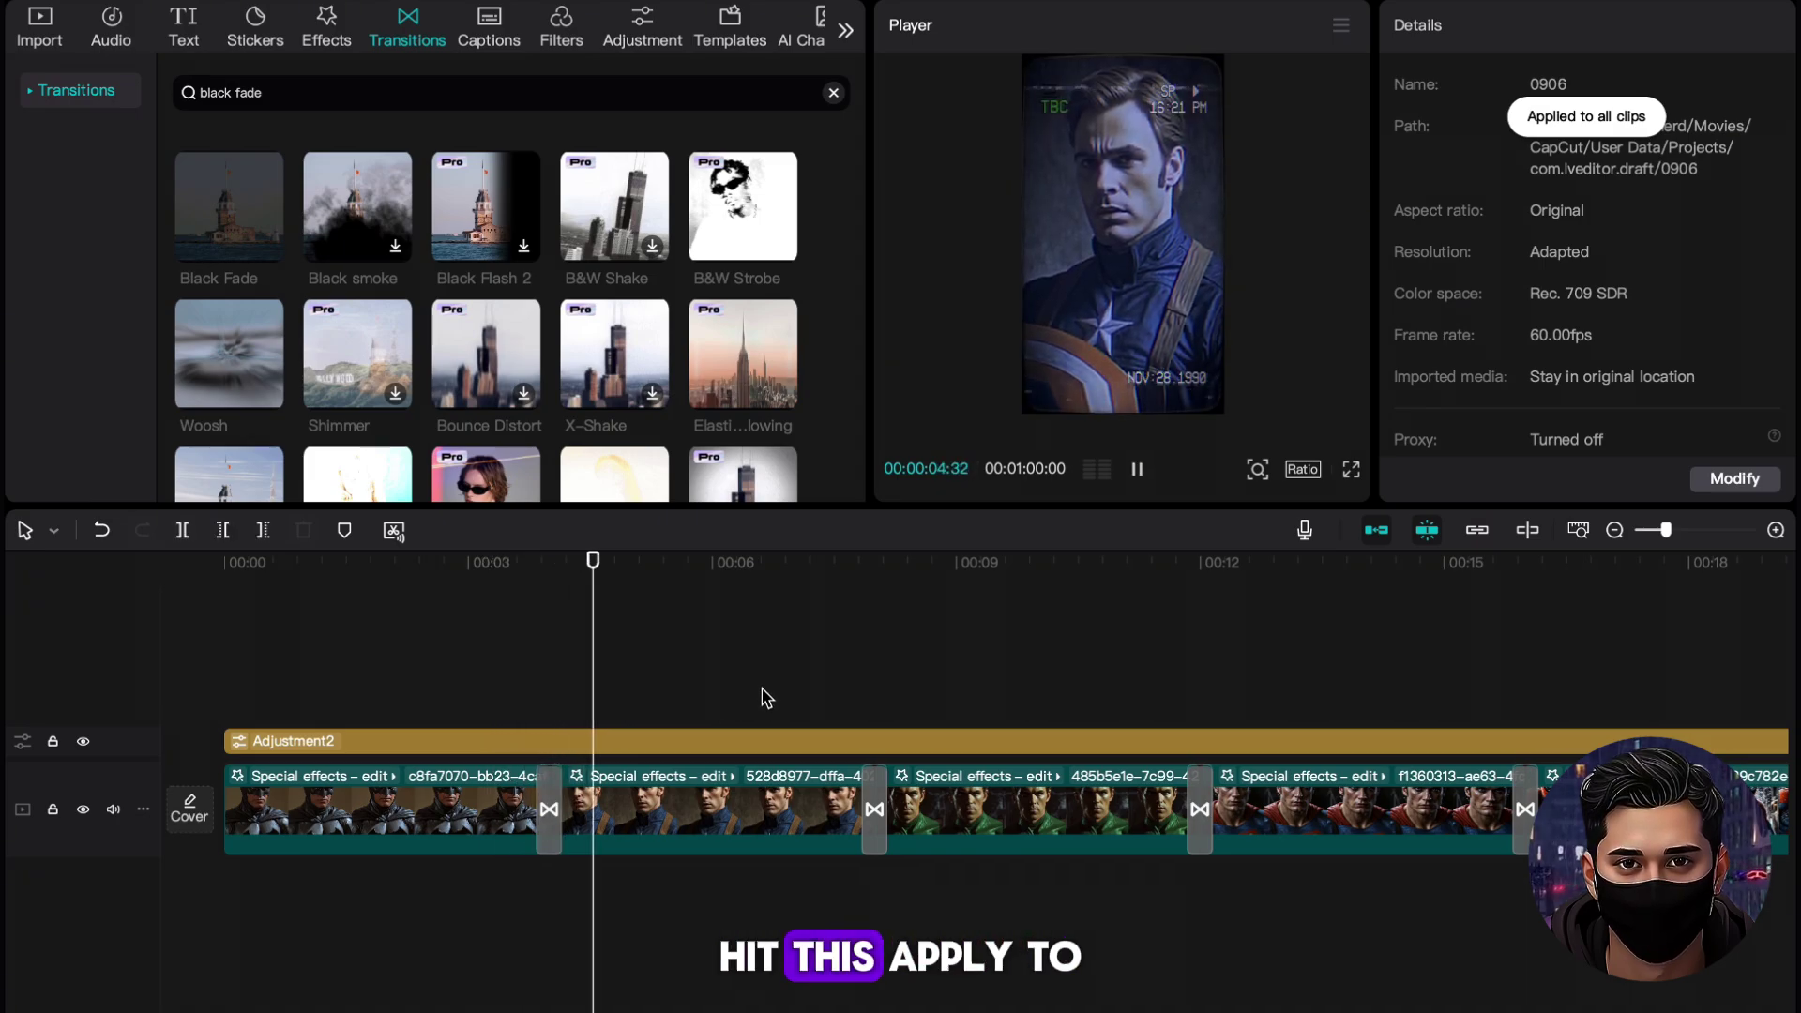
left_click(1184, 710)
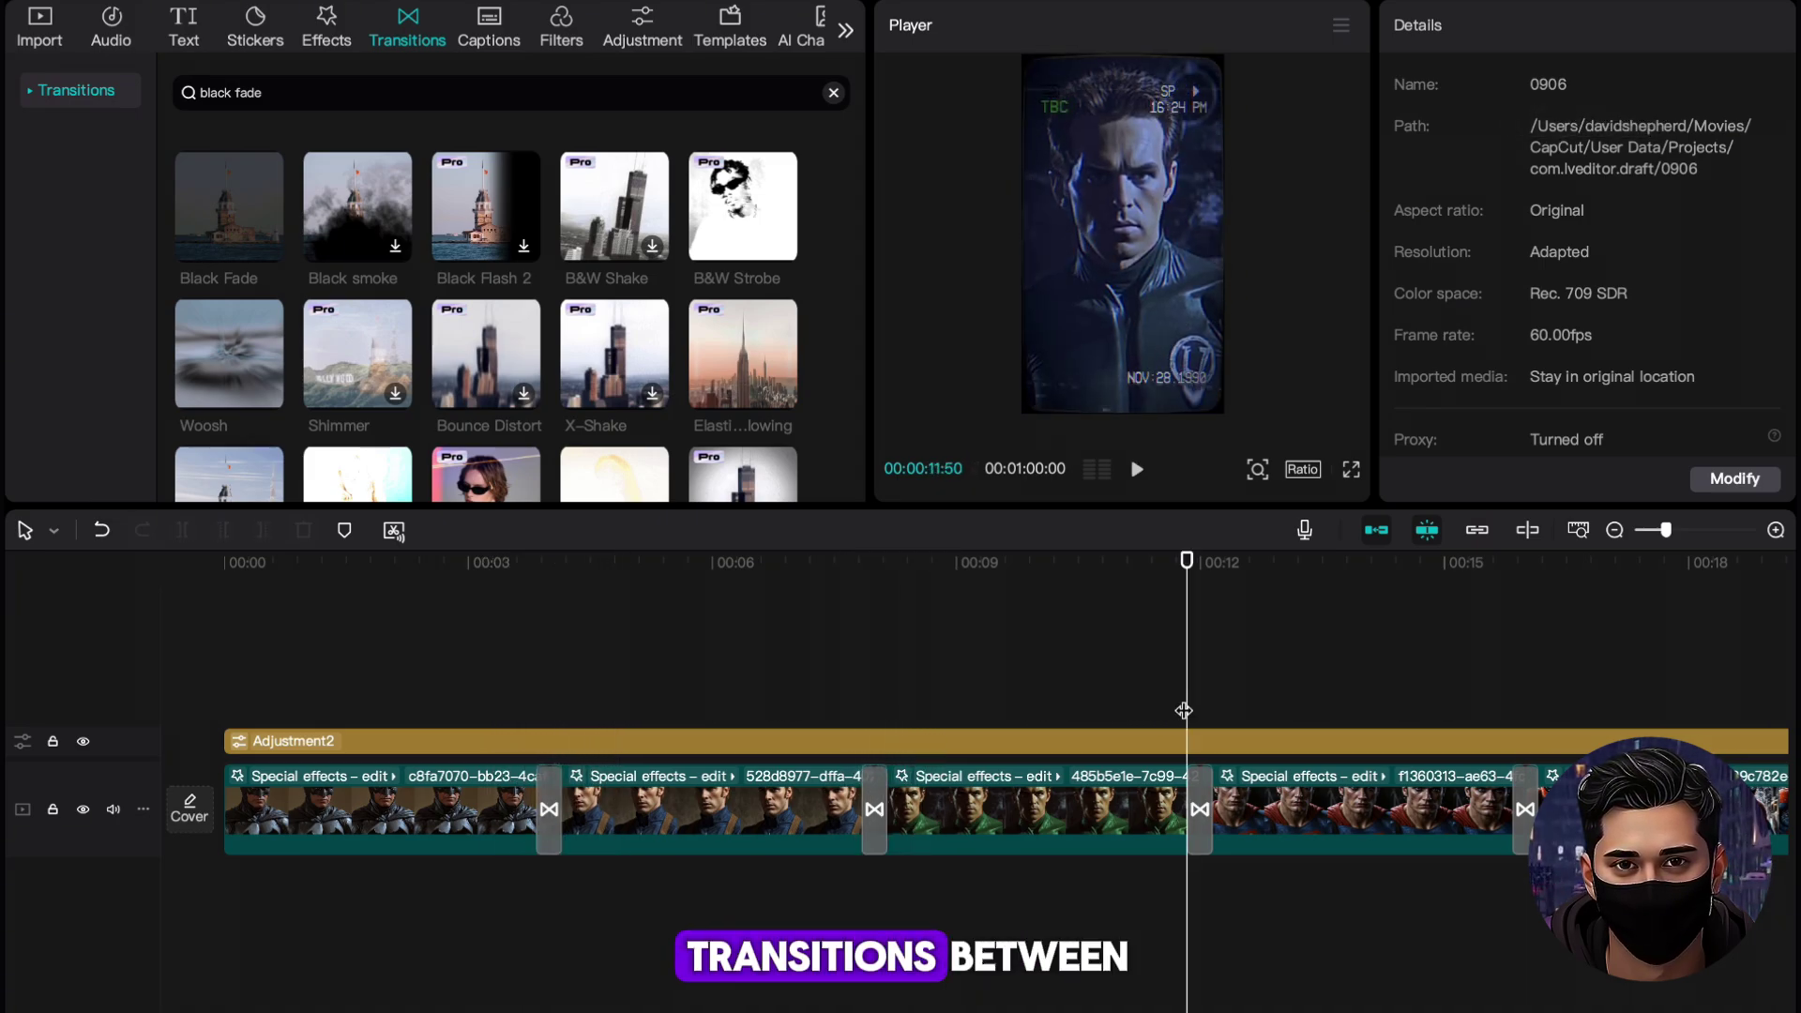
key("space")
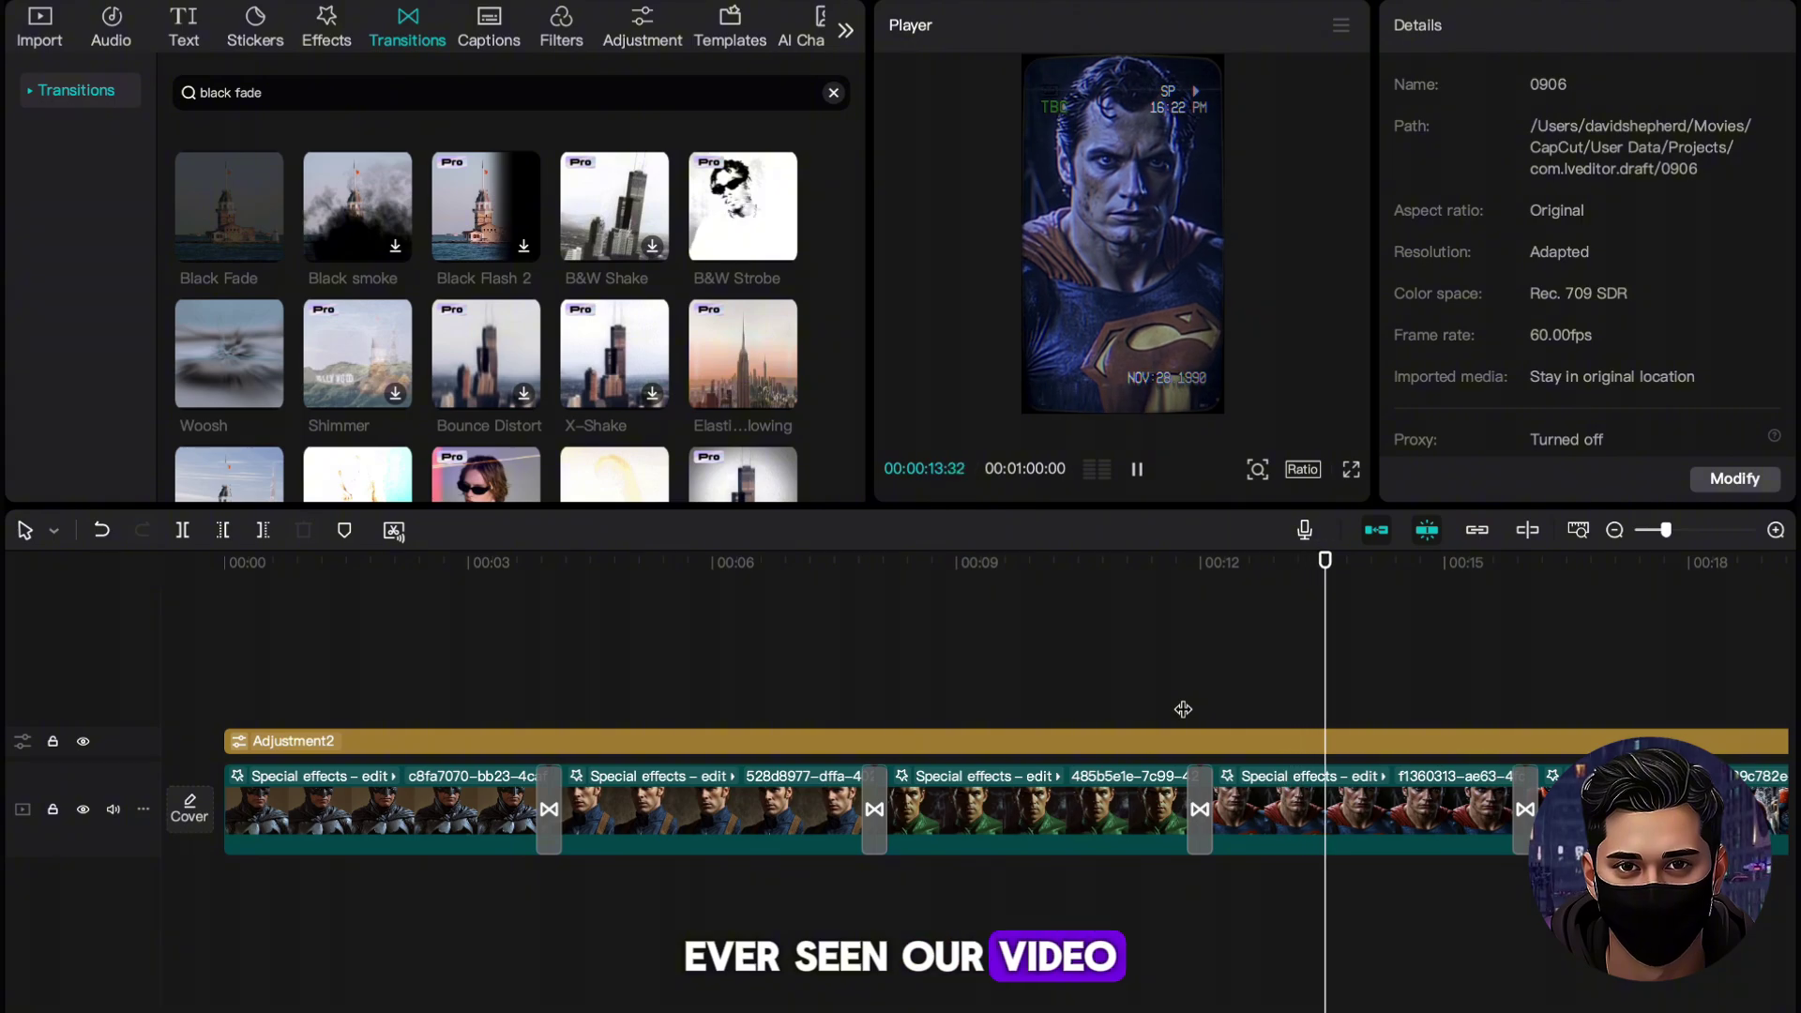
left_click(338, 643)
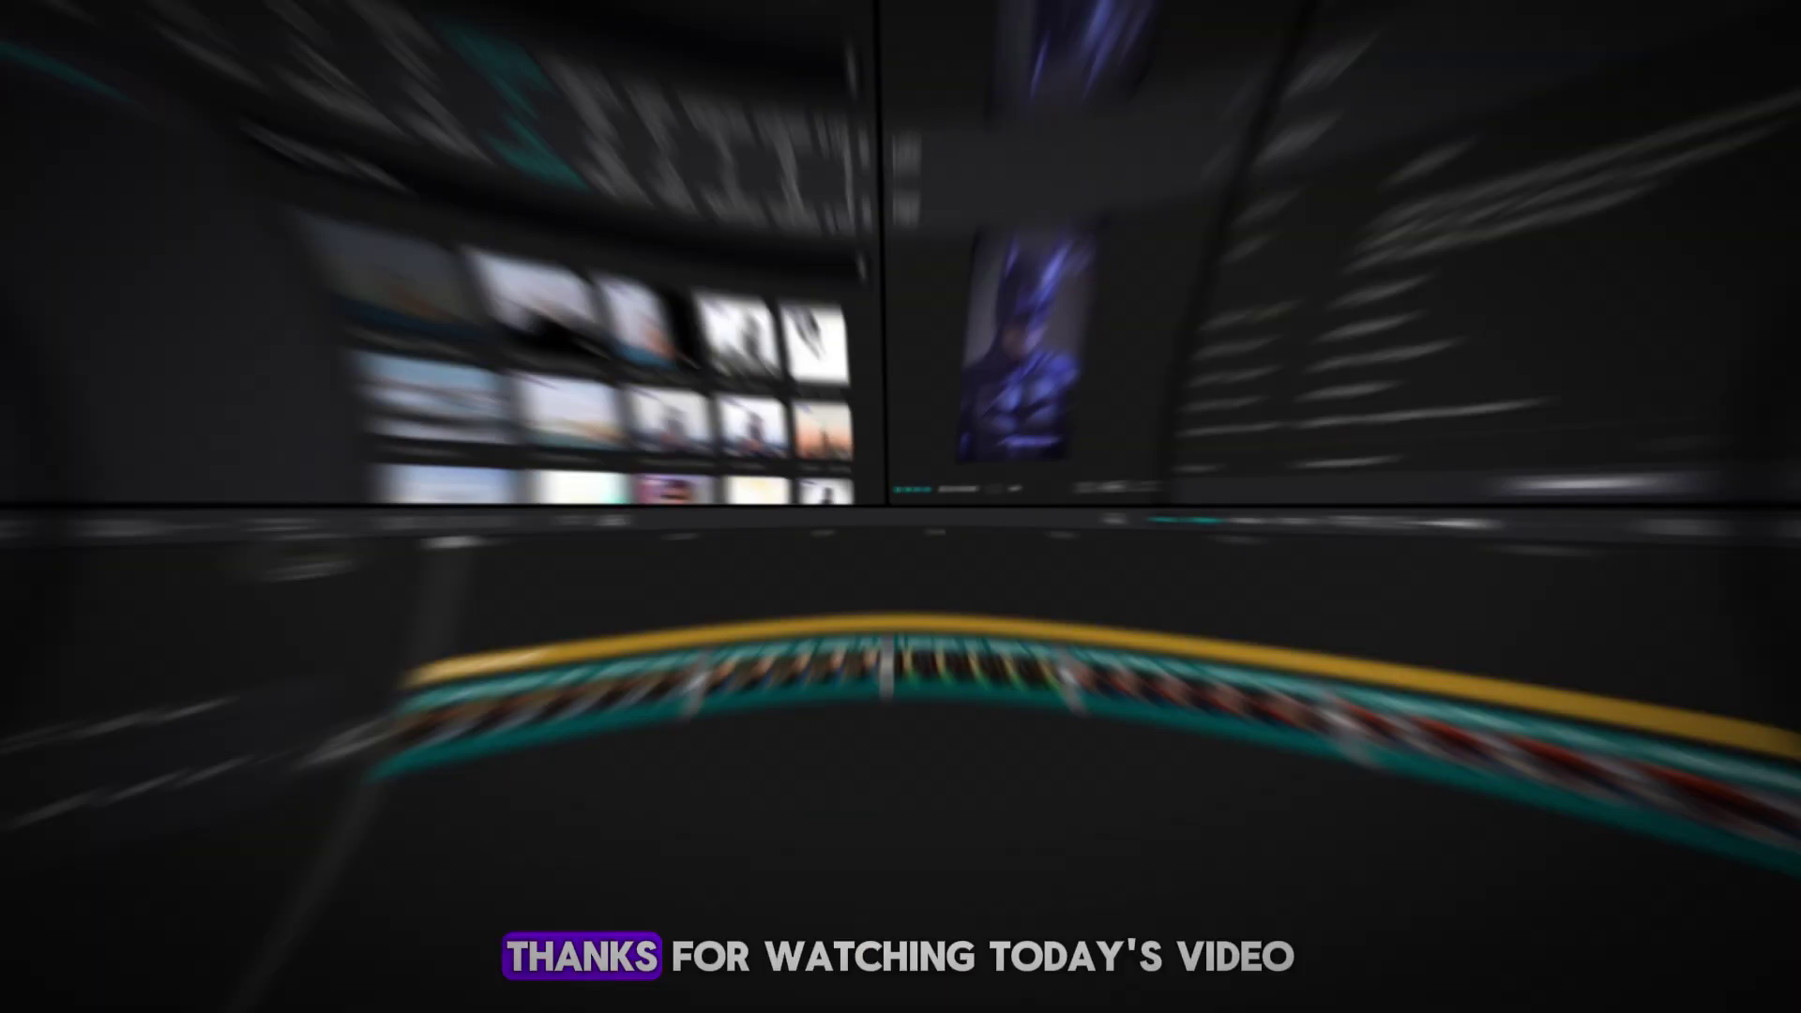